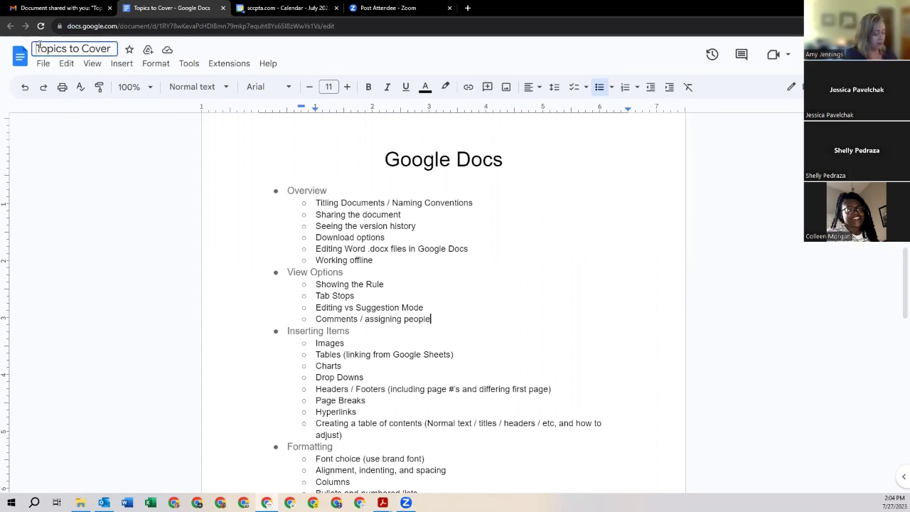
# Step: Rename the document from 'Topics to Cover' to '23_07_27 Topics to Cover'
pyautogui.click(39, 47)
pyautogui.write('22_03_0')
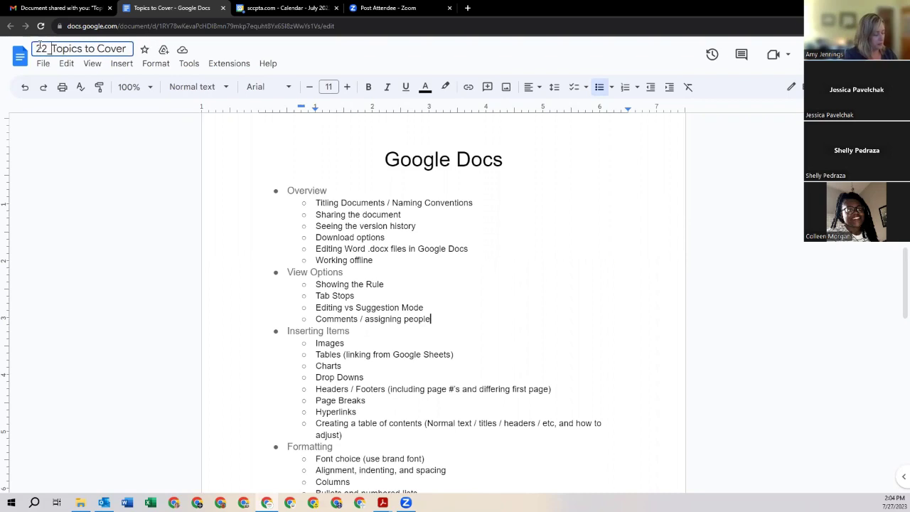
pyautogui.press('BackSpace')
pyautogui.press('BackSpace')
pyautogui.press('BackSpace')
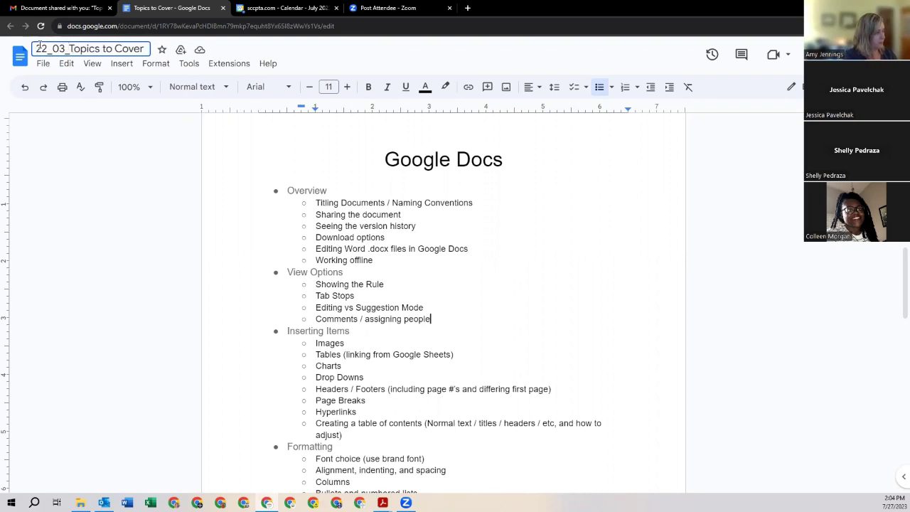
pyautogui.press('BackSpace')
pyautogui.press('BackSpace')
pyautogui.press('BackSpace')
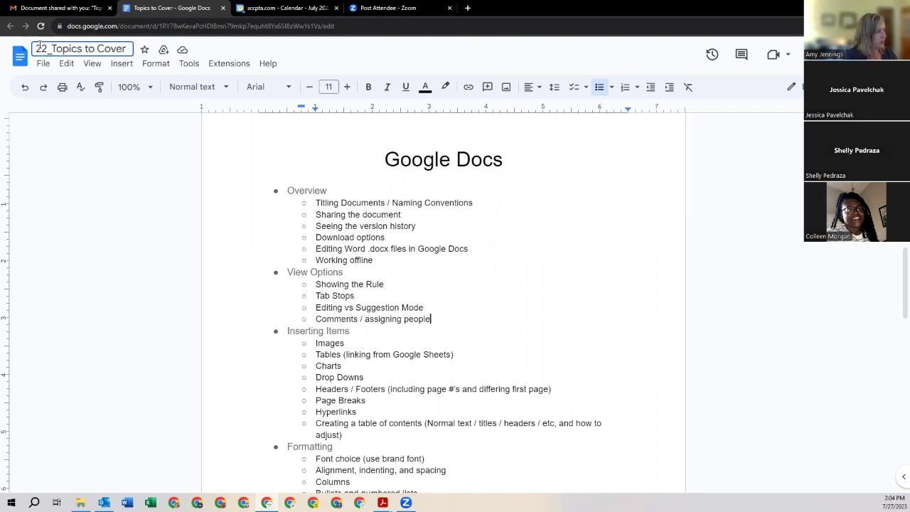
pyautogui.write('3_')
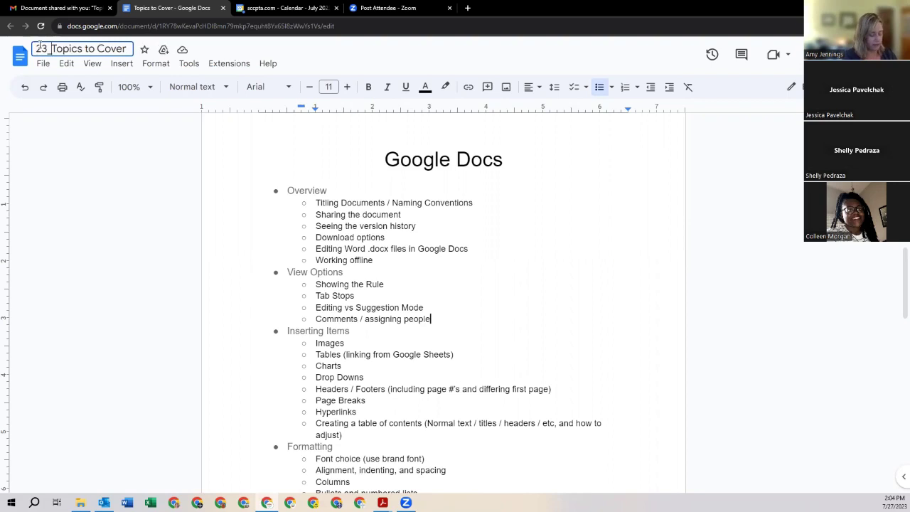
pyautogui.write('07_')
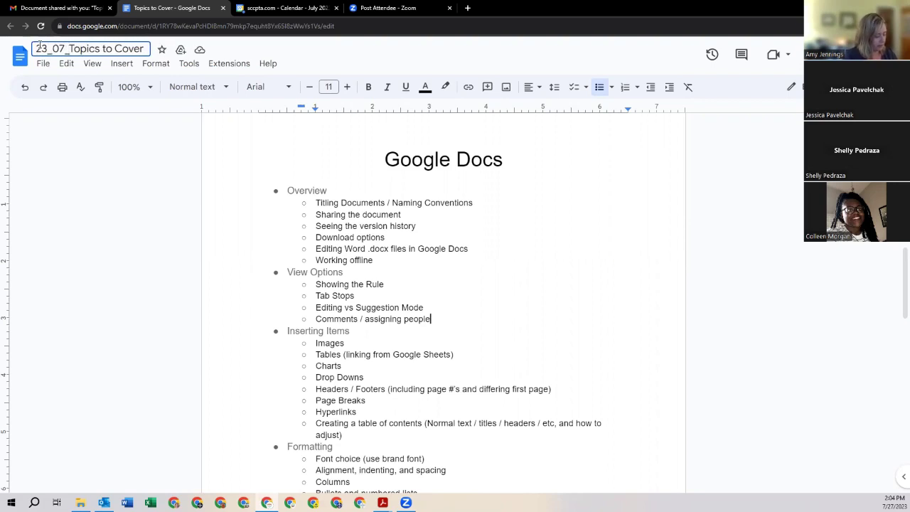
pyautogui.write('27')
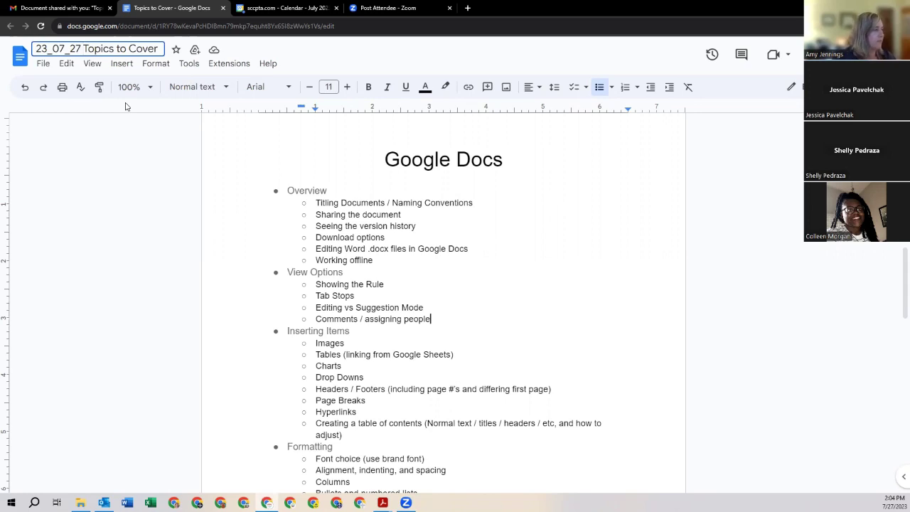
pyautogui.click(107, 182)
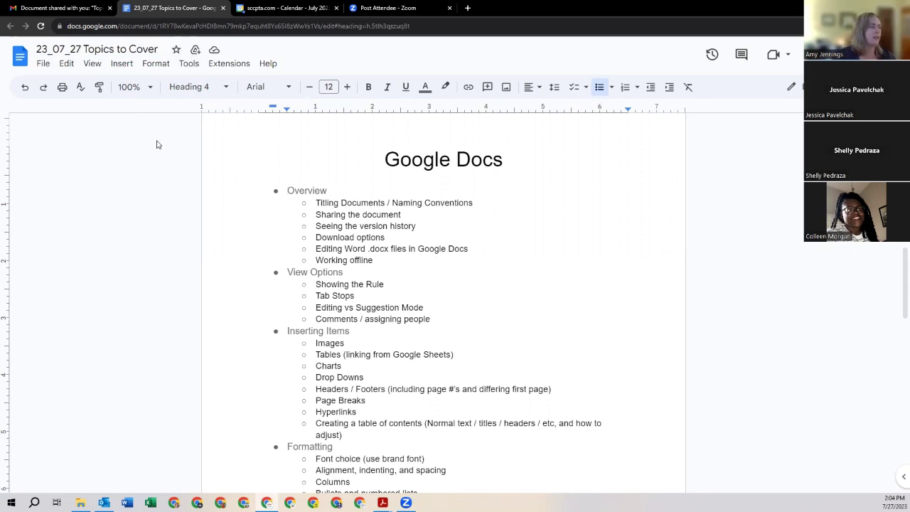
# Step: Open the Google Docs home page in a new Chrome tab using the Google apps launcher
pyautogui.click(468, 8)
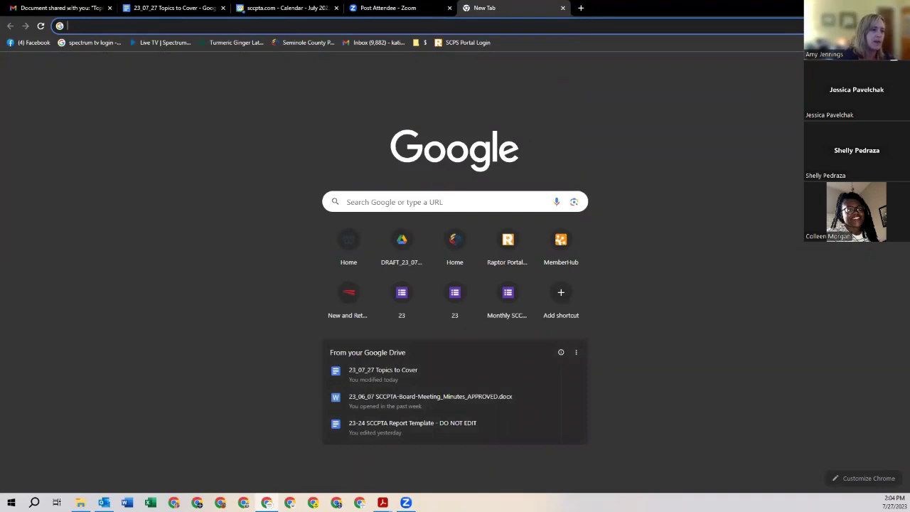
pyautogui.click(869, 67)
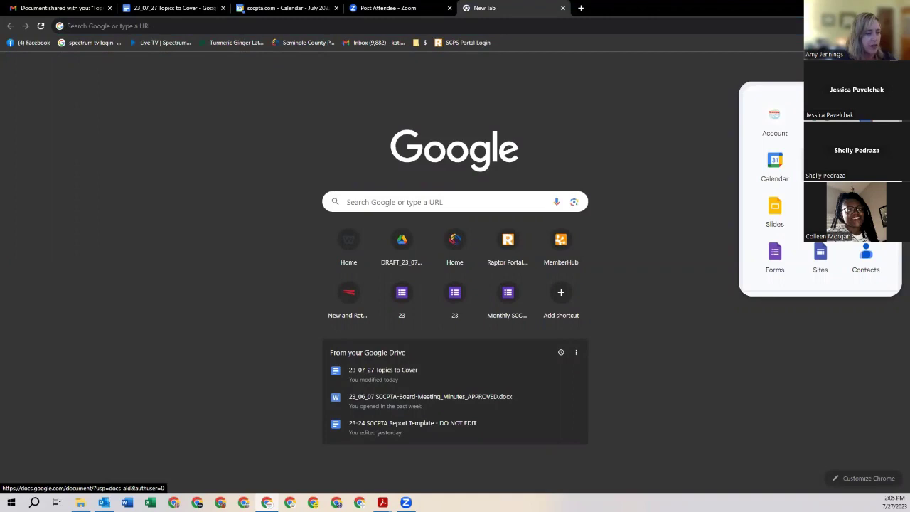
pyautogui.click(821, 163)
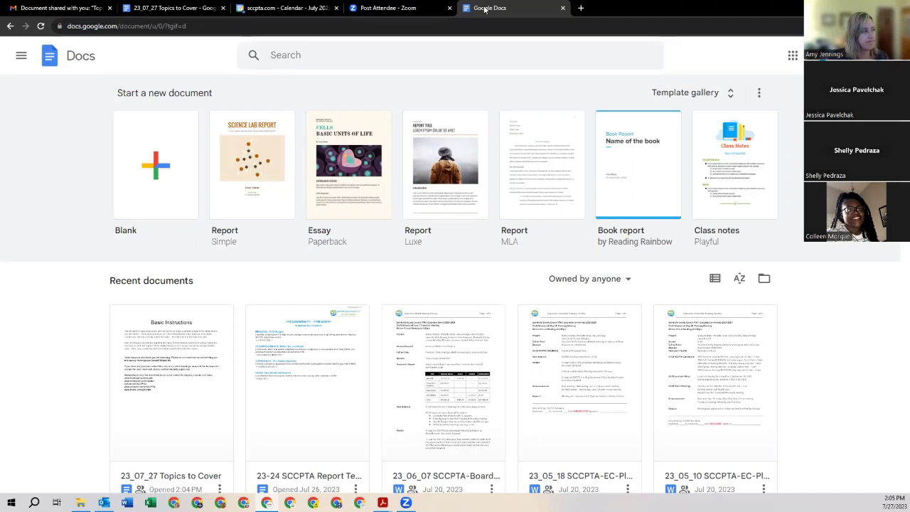
# Step: Switch back to the '23_07_27 Topics to Cover' browser tab
pyautogui.click(168, 10)
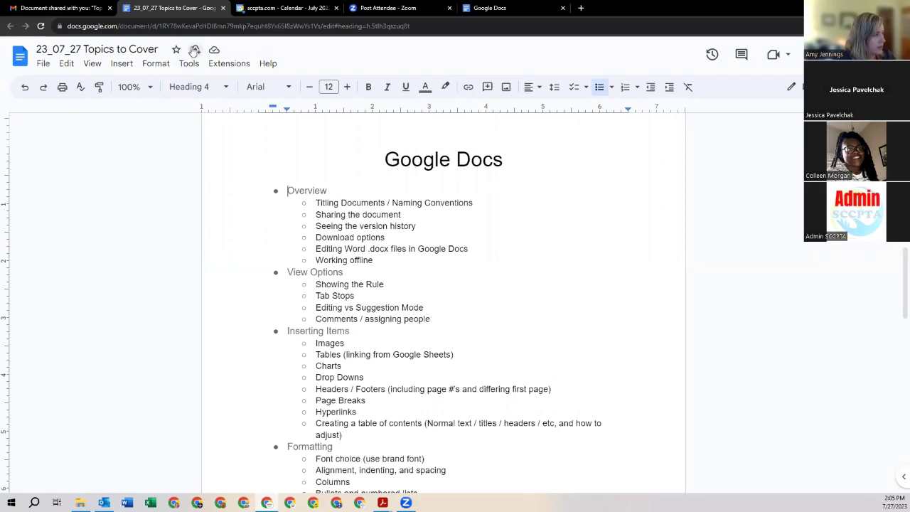
pyautogui.click(194, 51)
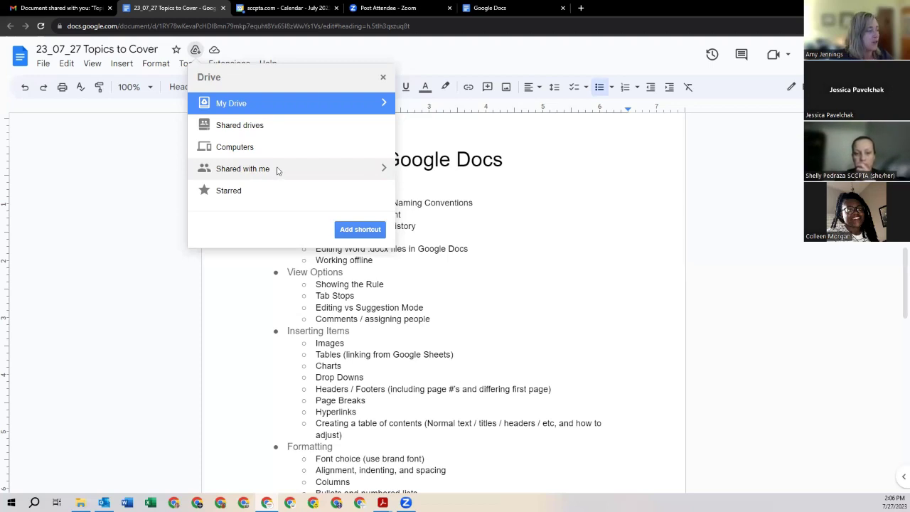
pyautogui.click(384, 169)
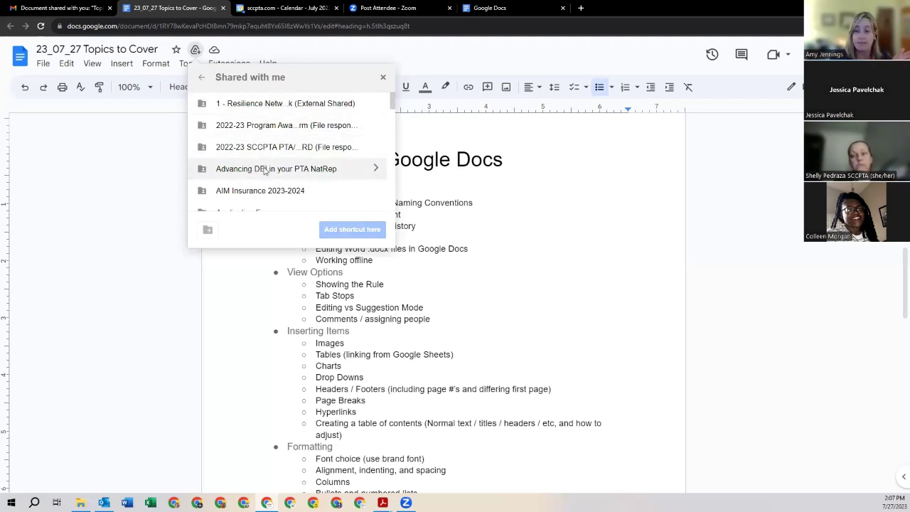
pyautogui.click(201, 77)
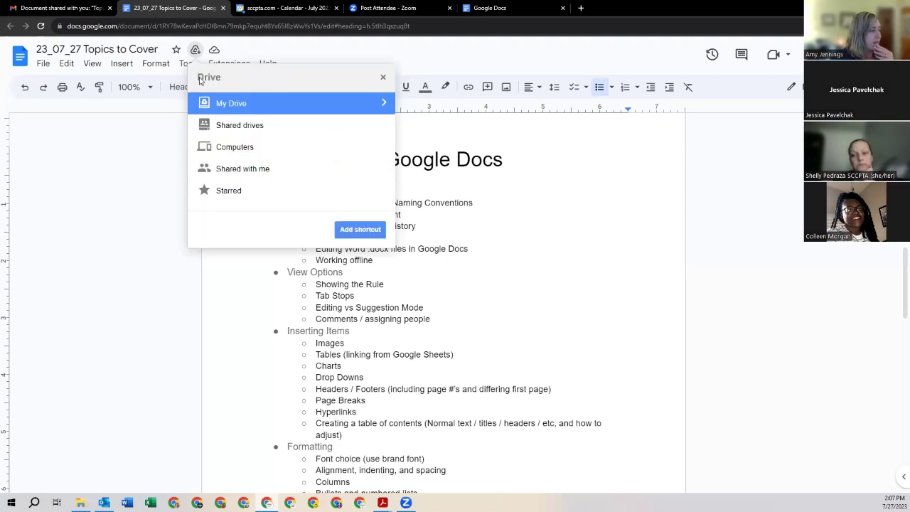
pyautogui.click(258, 130)
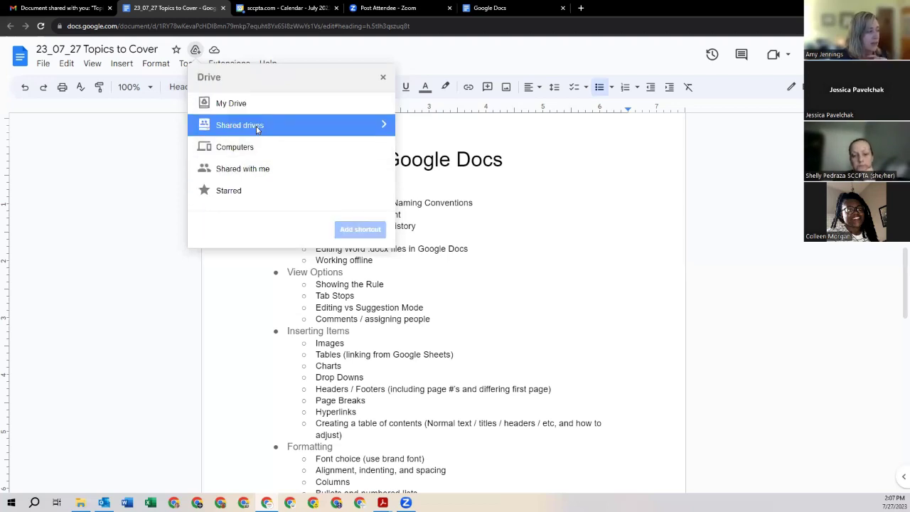
pyautogui.click(384, 125)
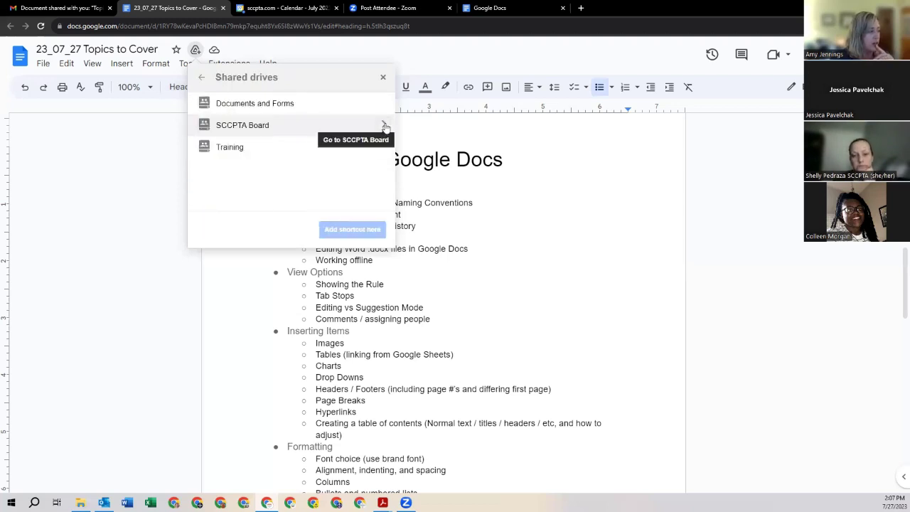
pyautogui.click(253, 126)
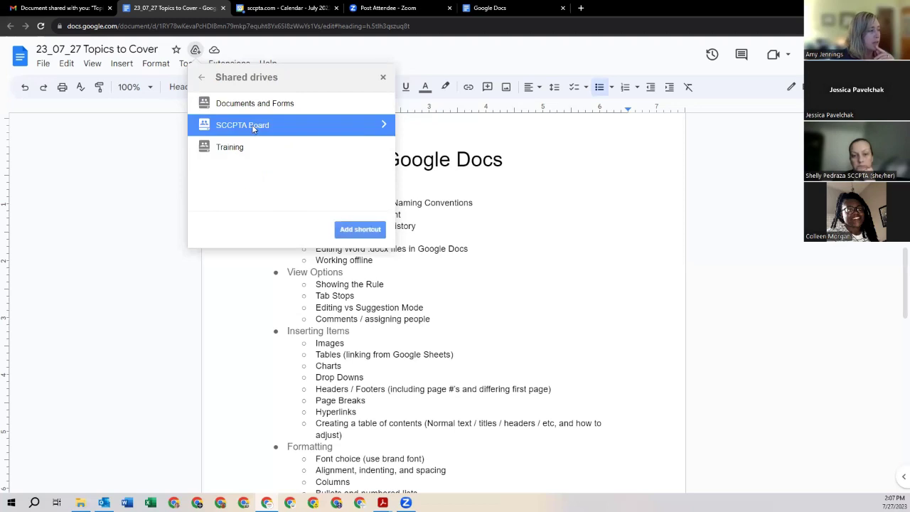
pyautogui.click(384, 125)
pyautogui.scroll(-3, 353, 142)
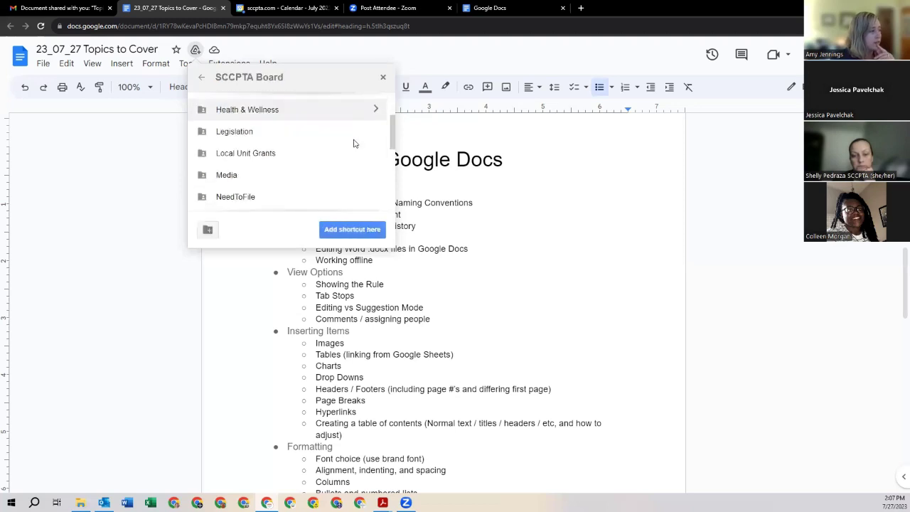
pyautogui.scroll(-1, 256, 135)
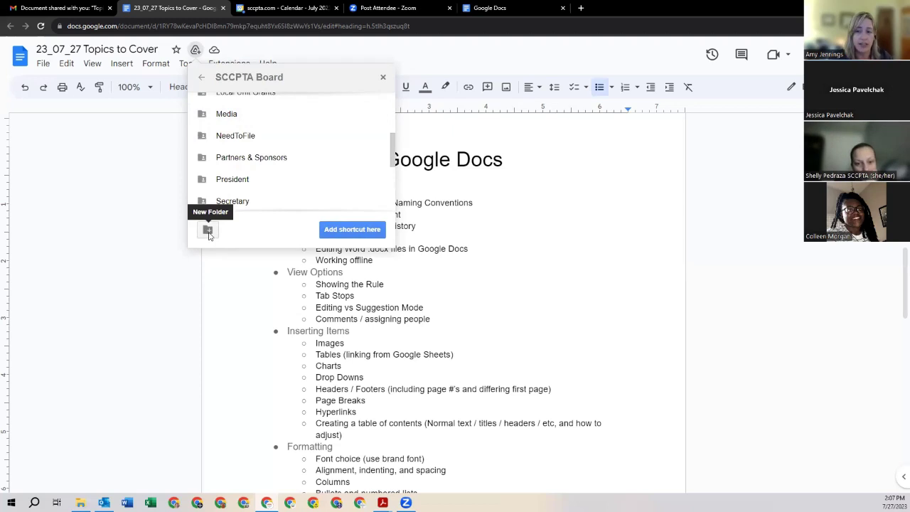
pyautogui.click(131, 178)
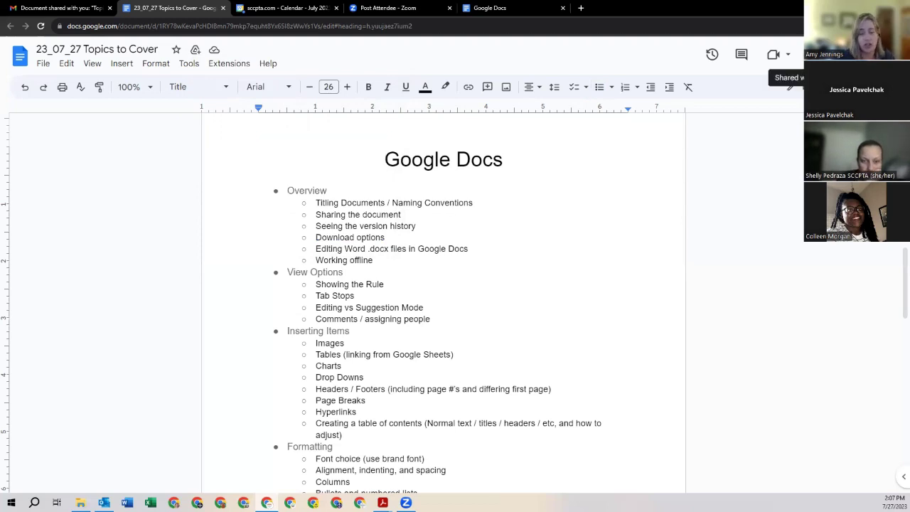
# Step: Open sharing and add the collaborator's e-mail address as a recipient
pyautogui.click(835, 54)
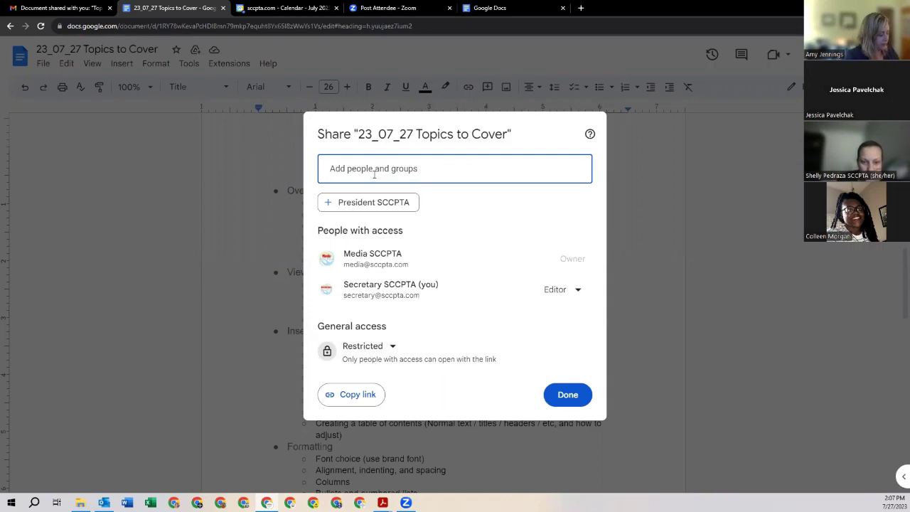
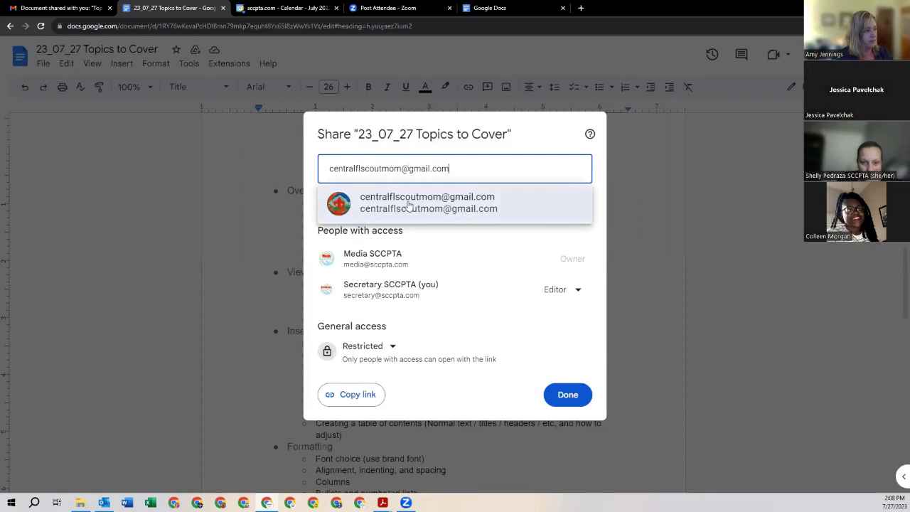
pyautogui.click(406, 205)
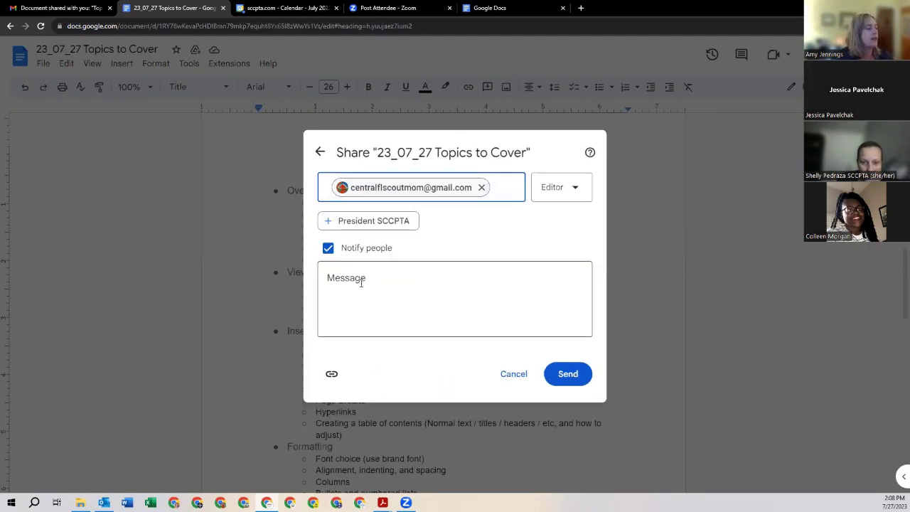
# Step: Write a note asking for thoughts and edits, fix 'PLease' and 'nad', and send it
pyautogui.click(356, 278)
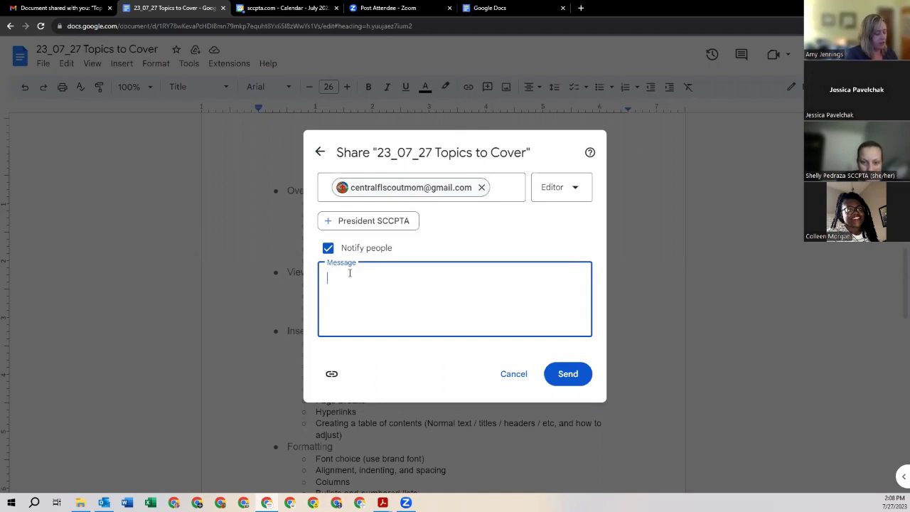
pyautogui.write('Here is the pro')
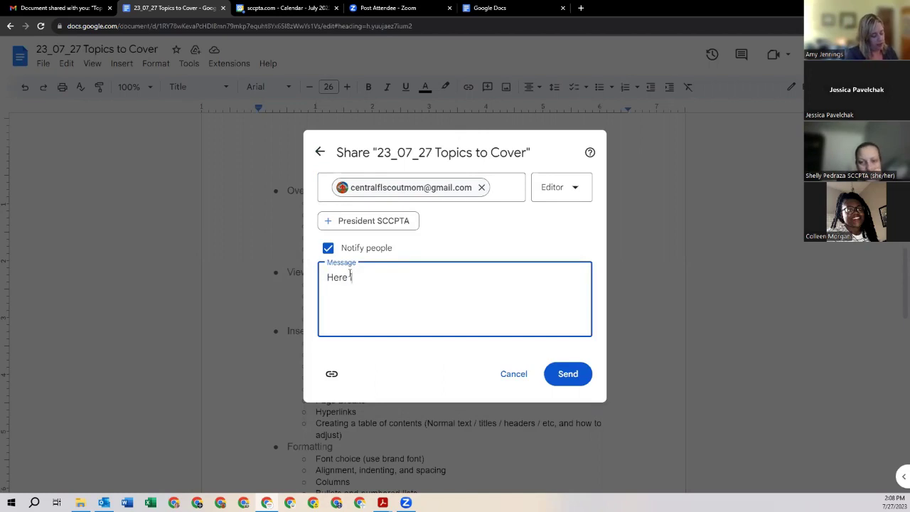
pyautogui.write('ject plan for ')
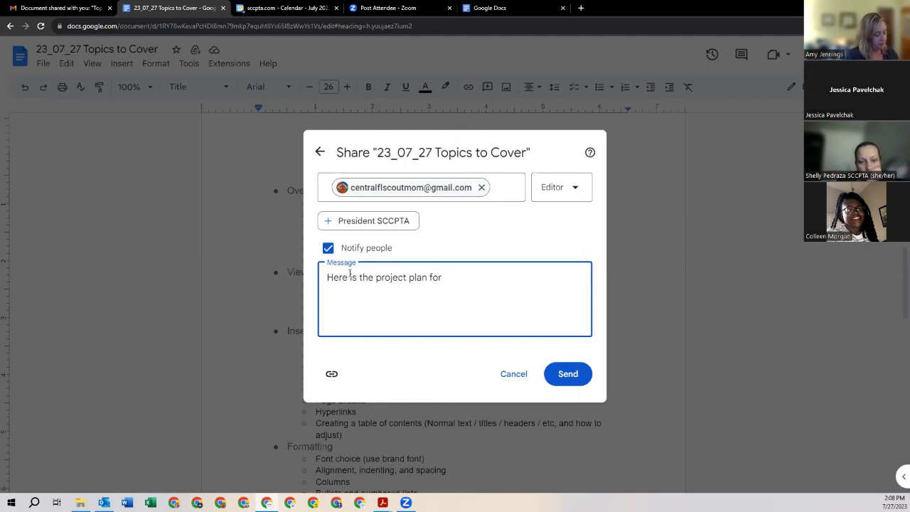
pyautogui.write('the event.')
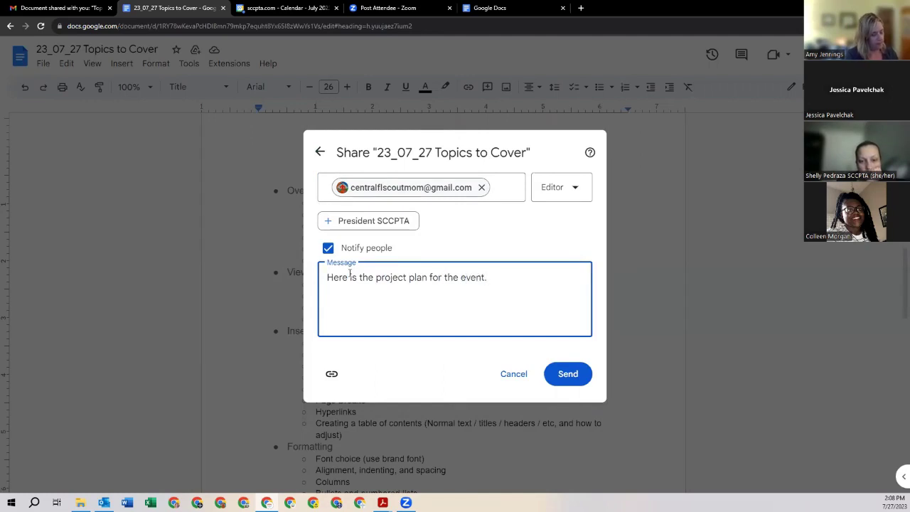
pyautogui.write(' PLease ')
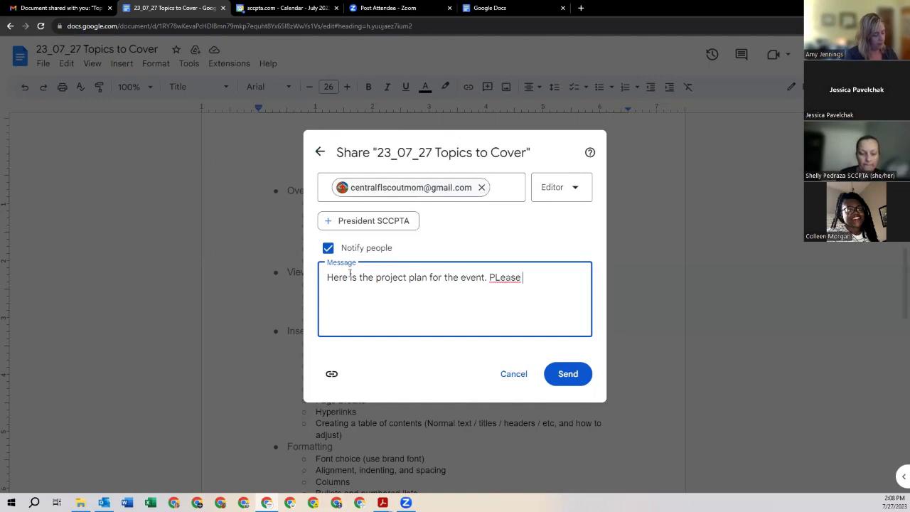
pyautogui.write('add you thou')
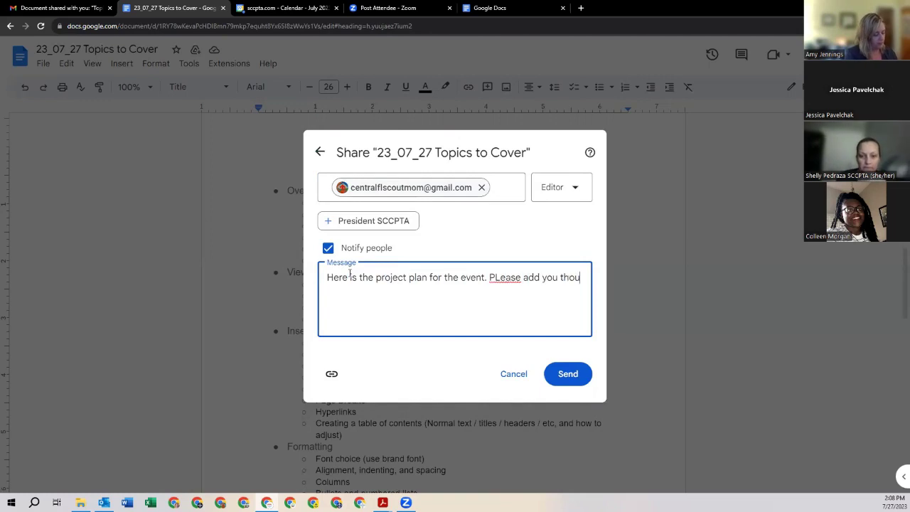
pyautogui.write('ghts nad edits.')
pyautogui.press('Return')
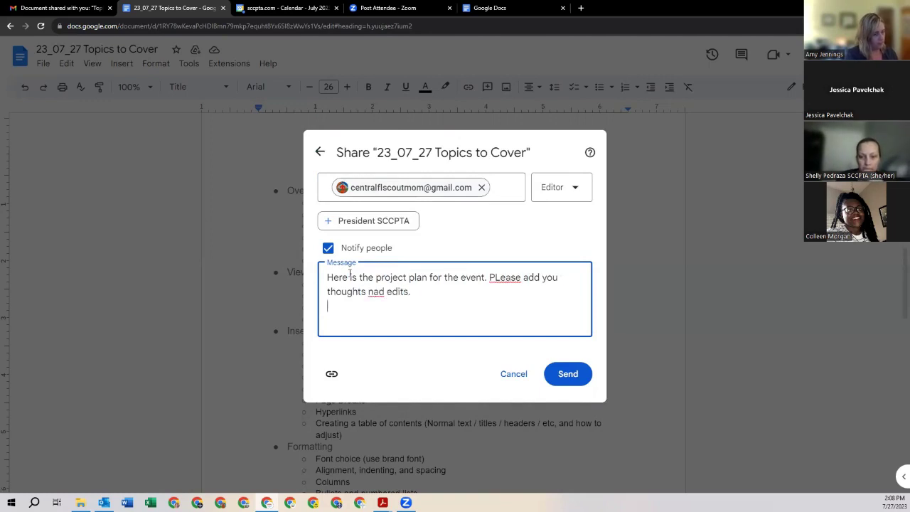
pyautogui.write('Amy')
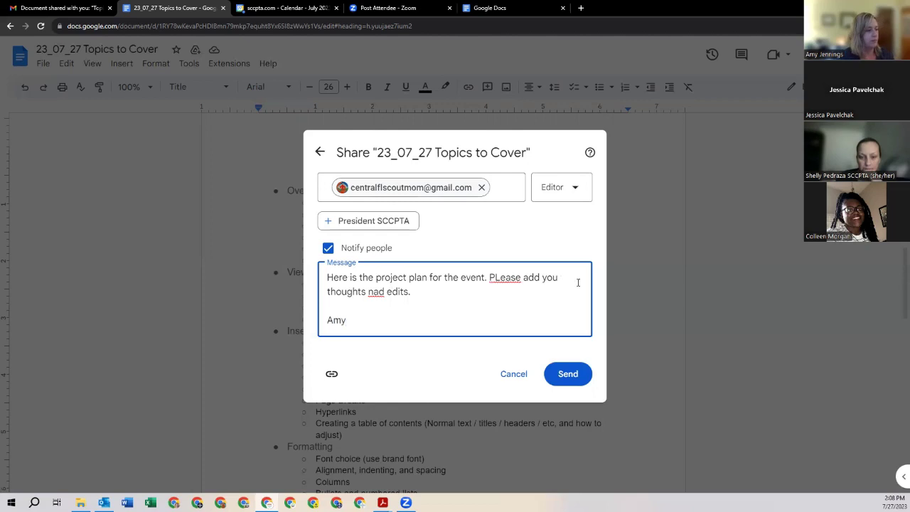
pyautogui.rightClick(506, 277)
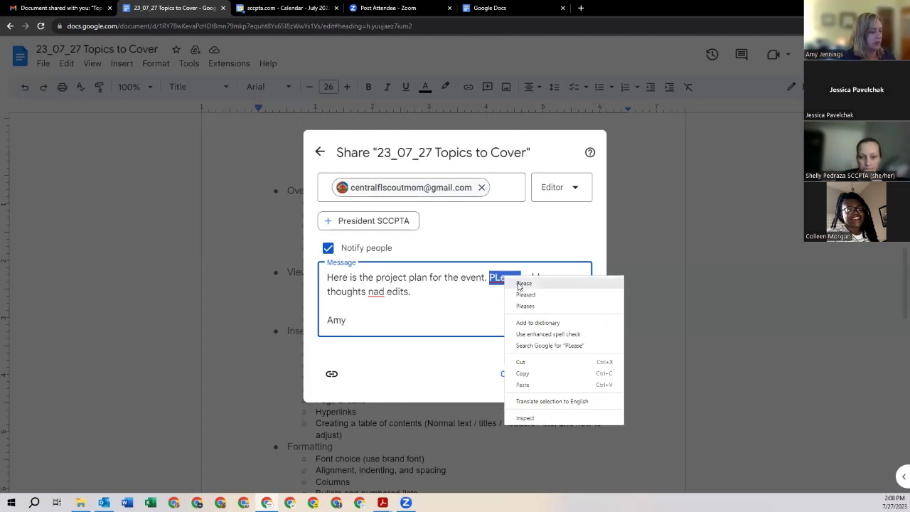
pyautogui.click(523, 284)
pyautogui.rightClick(377, 296)
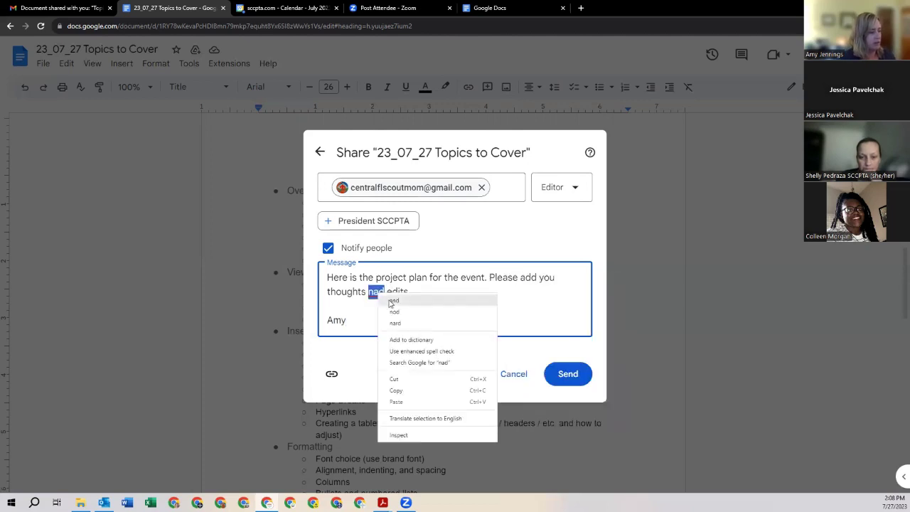
pyautogui.click(393, 300)
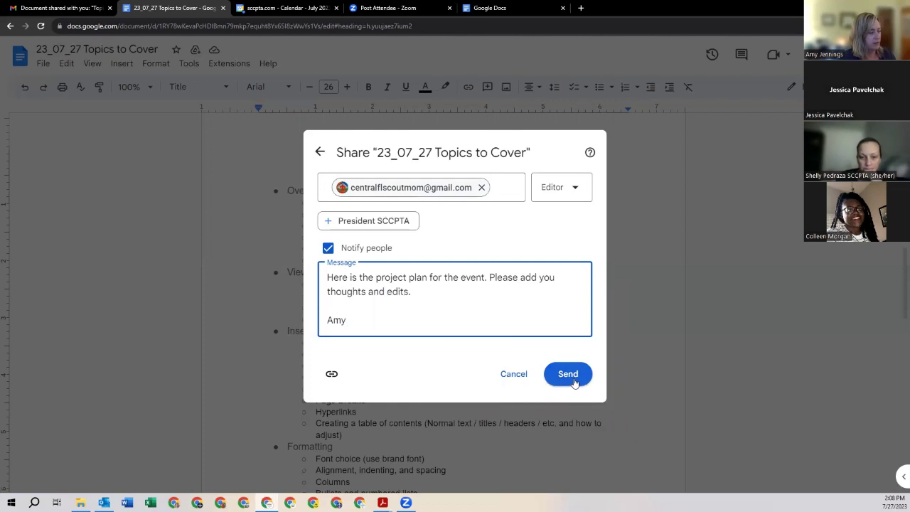
pyautogui.click(574, 380)
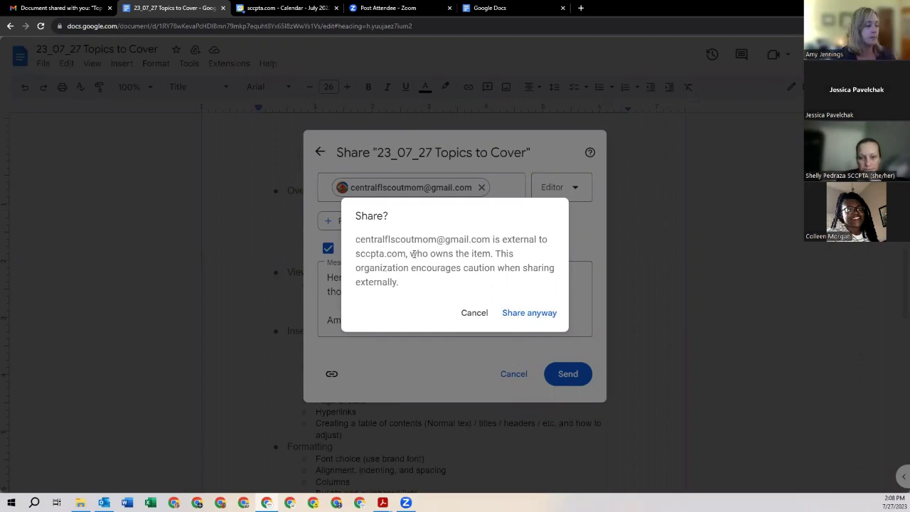
# Step: Confirm sharing with the external address, then copy the document's link
pyautogui.click(519, 318)
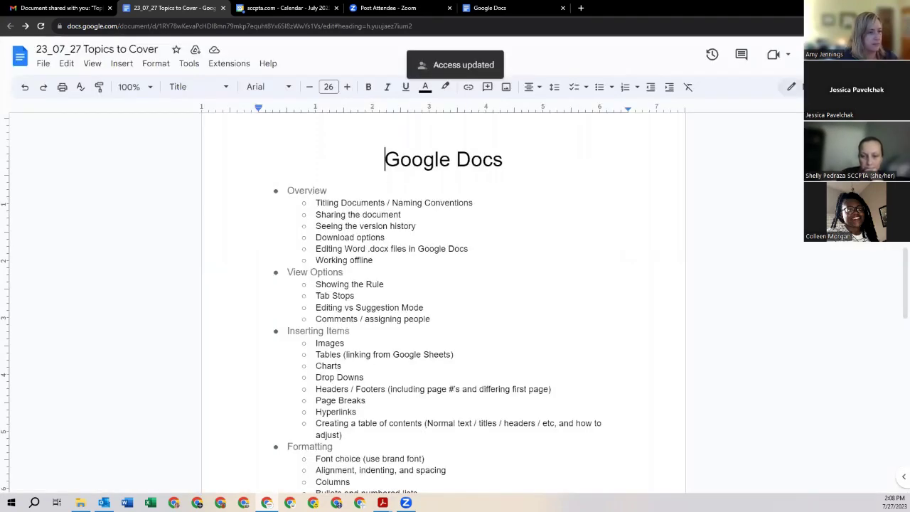
pyautogui.click(839, 55)
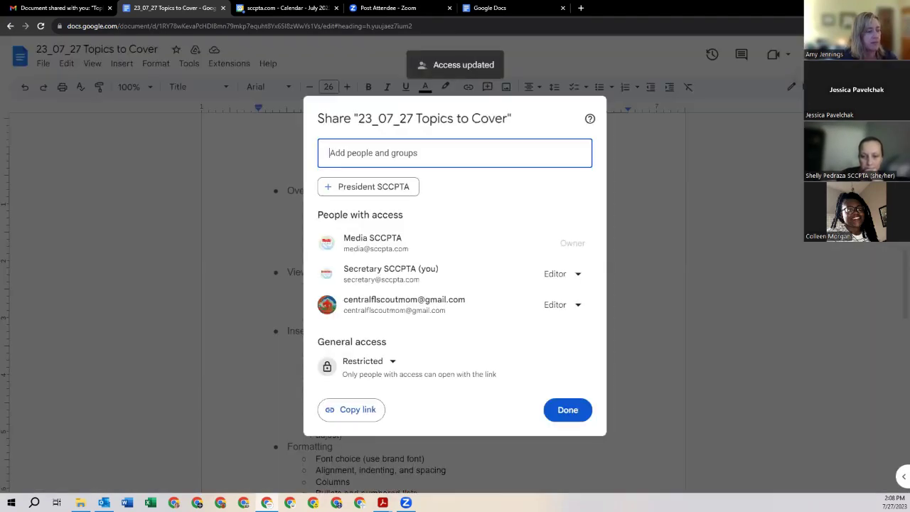
pyautogui.click(361, 412)
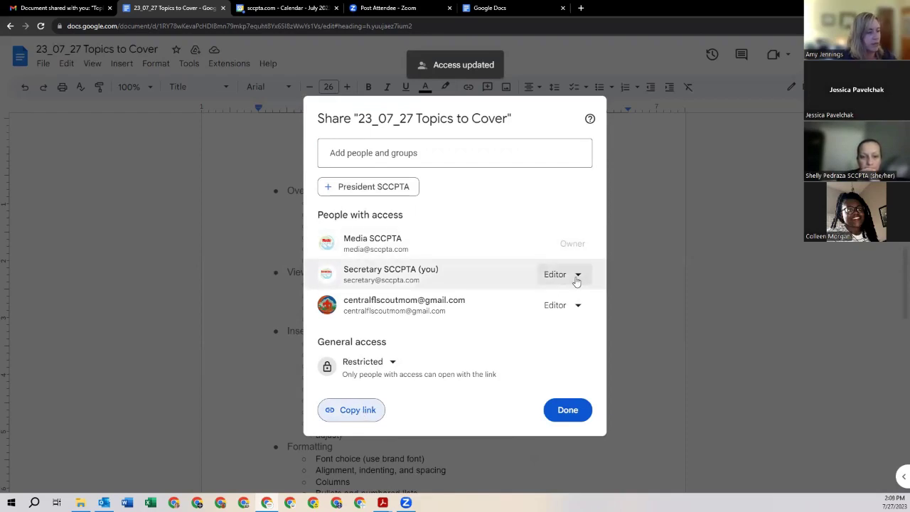
# Step: Change the collaborator to Viewer, then Commenter, then remove their access and save
pyautogui.click(578, 305)
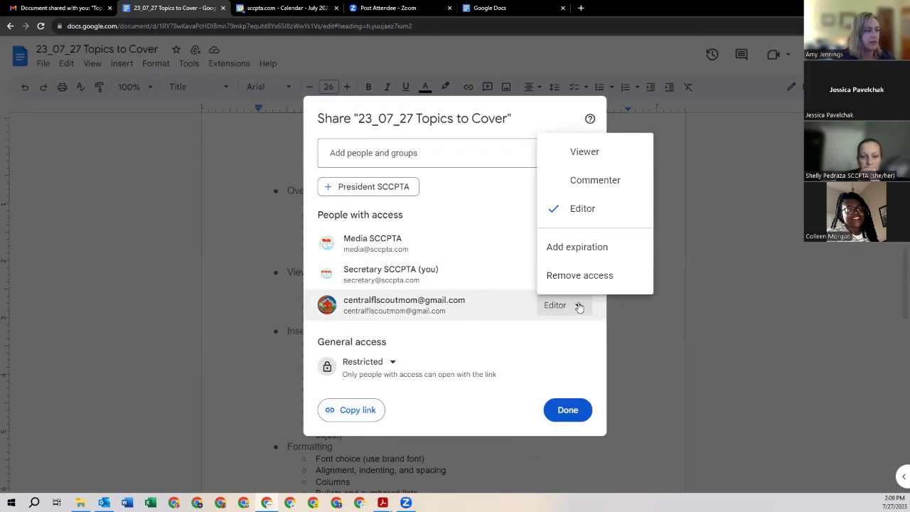
pyautogui.click(602, 156)
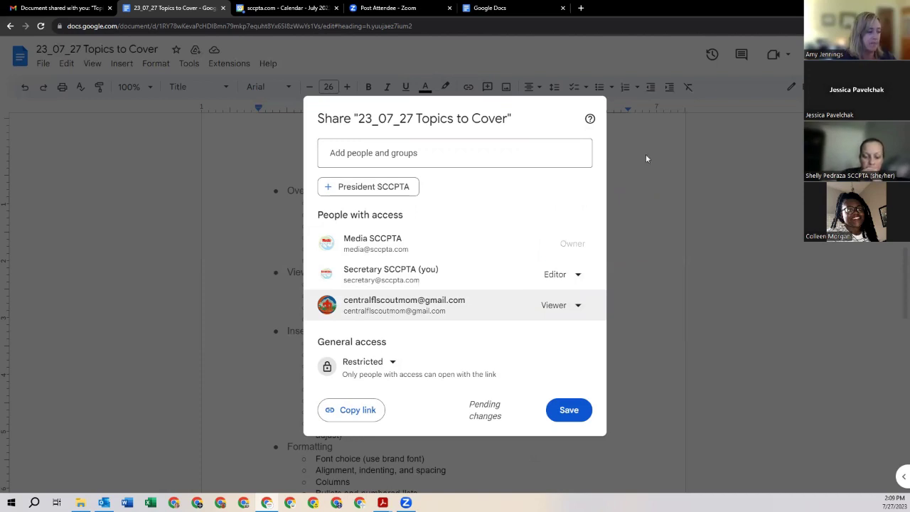
pyautogui.click(577, 306)
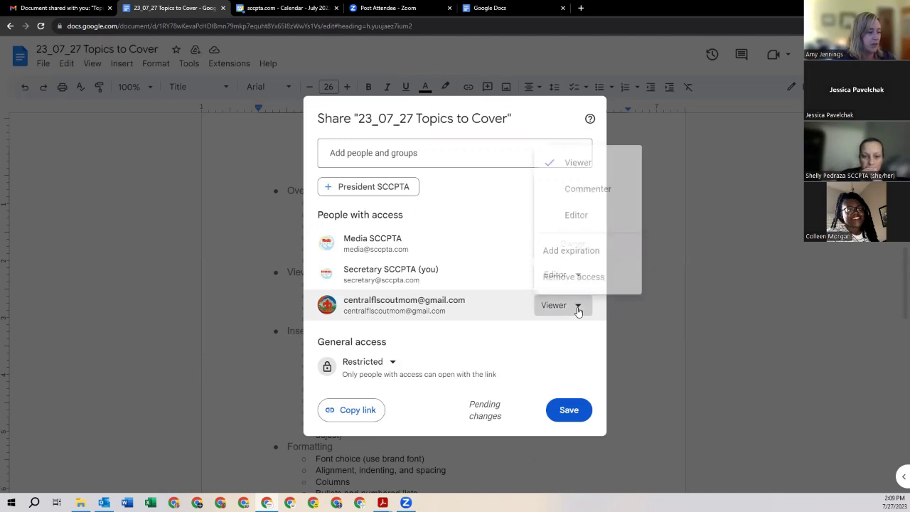
pyautogui.click(589, 186)
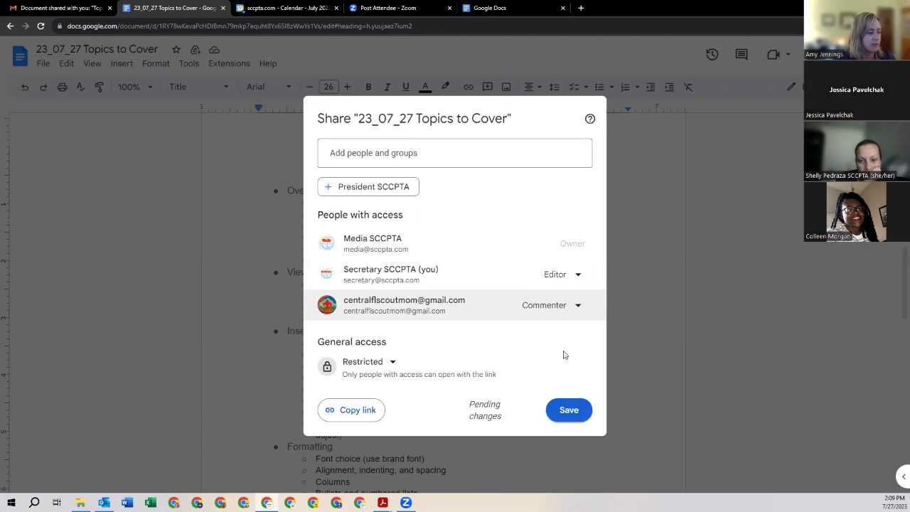
pyautogui.click(579, 308)
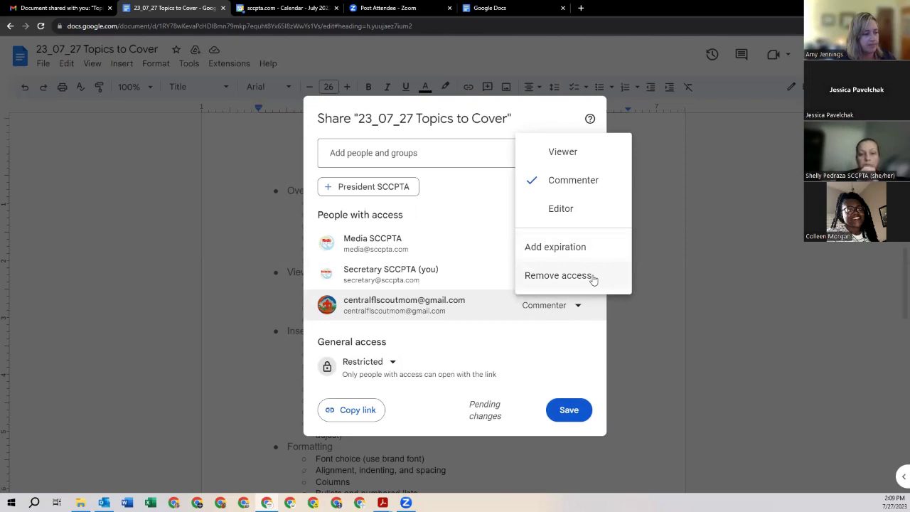
pyautogui.click(558, 276)
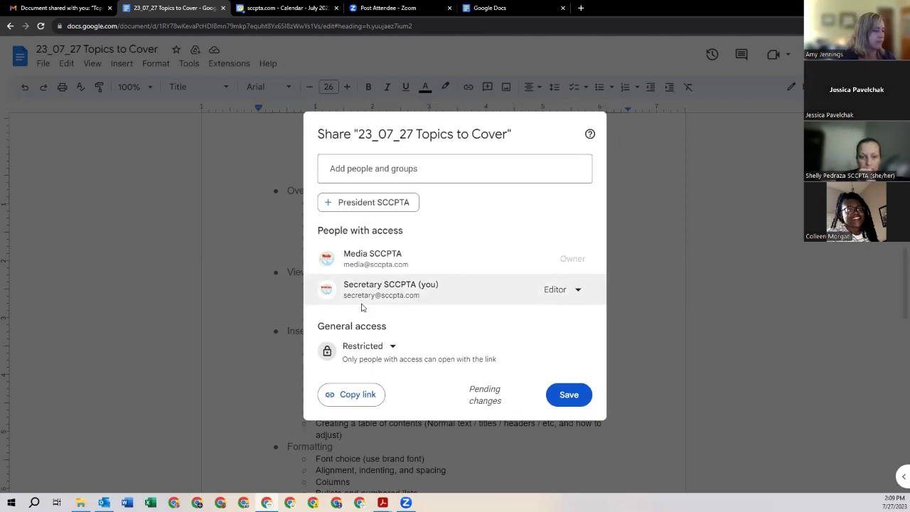
pyautogui.click(660, 162)
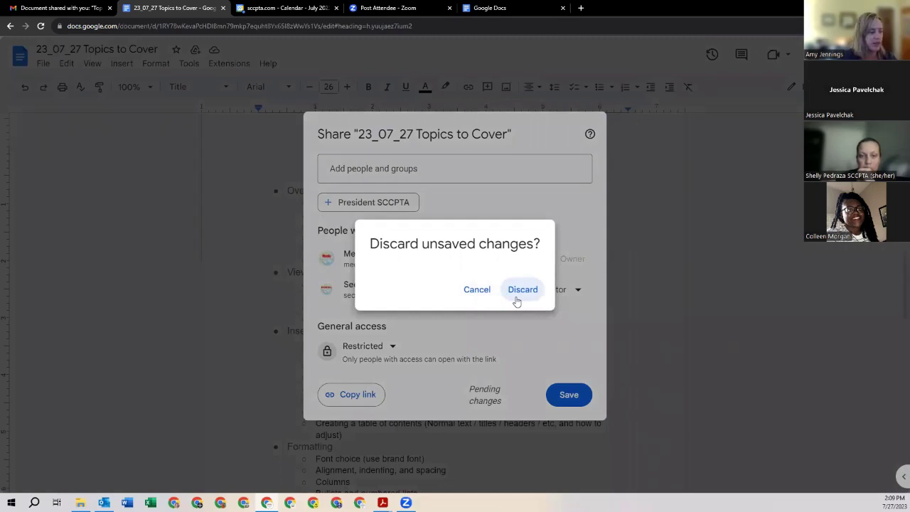
pyautogui.click(477, 290)
pyautogui.click(563, 395)
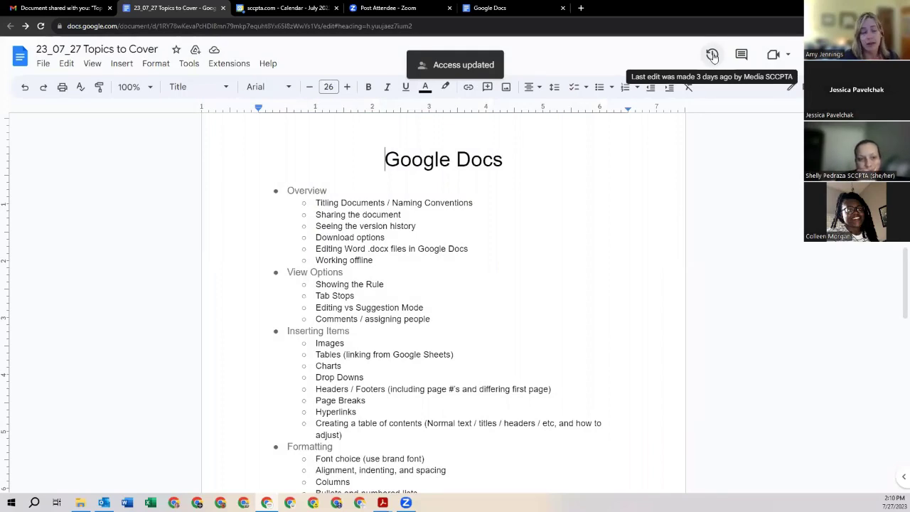
pyautogui.click(713, 56)
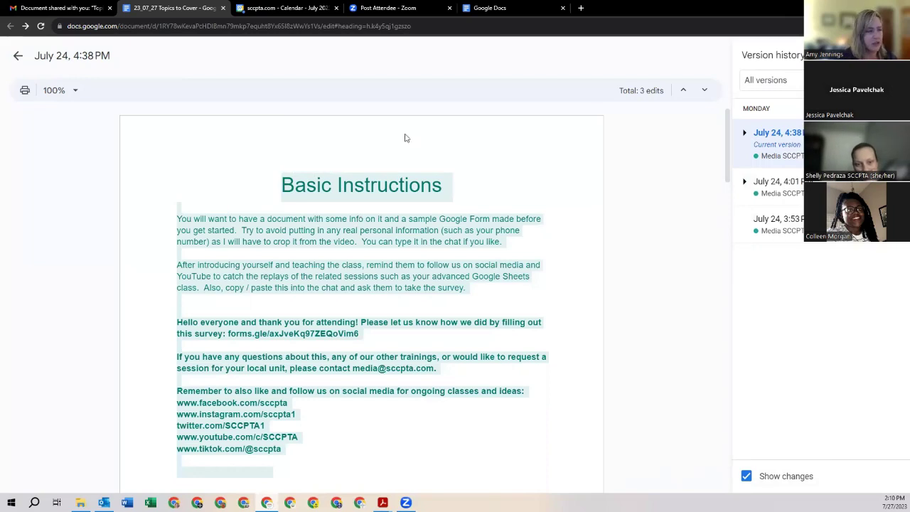
pyautogui.click(18, 56)
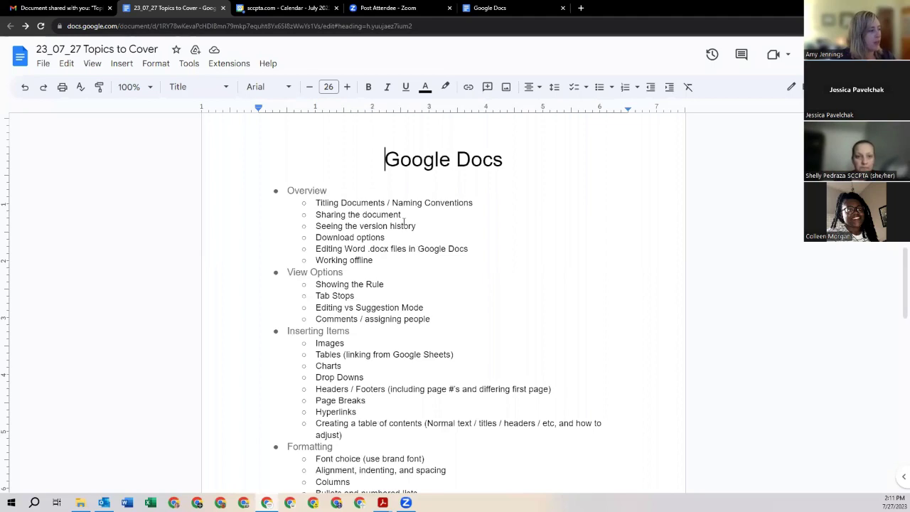
# Step: Download the document as a PDF Document (.pdf)
pyautogui.click(43, 63)
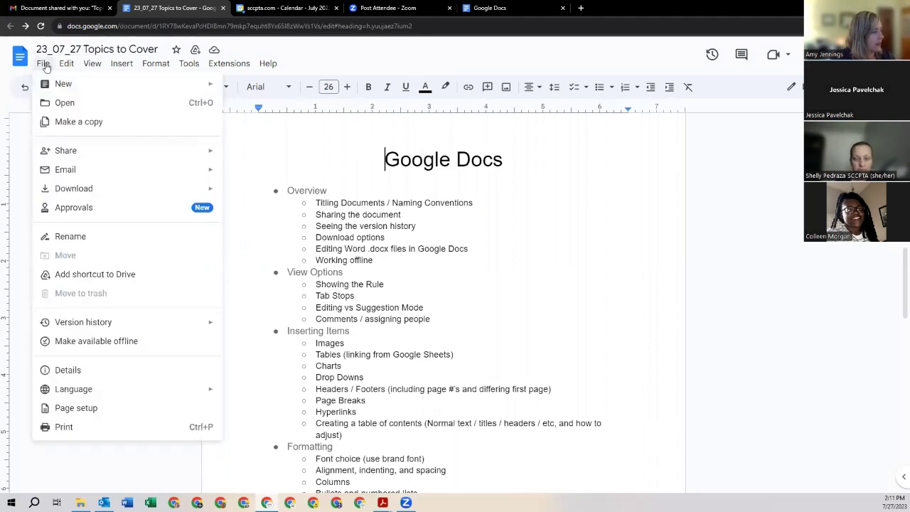
pyautogui.moveTo(86, 191)
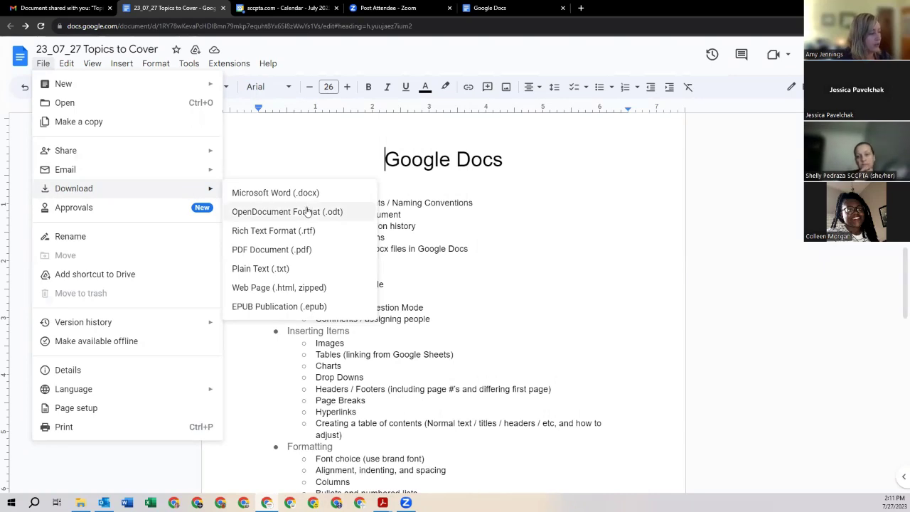
pyautogui.click(273, 254)
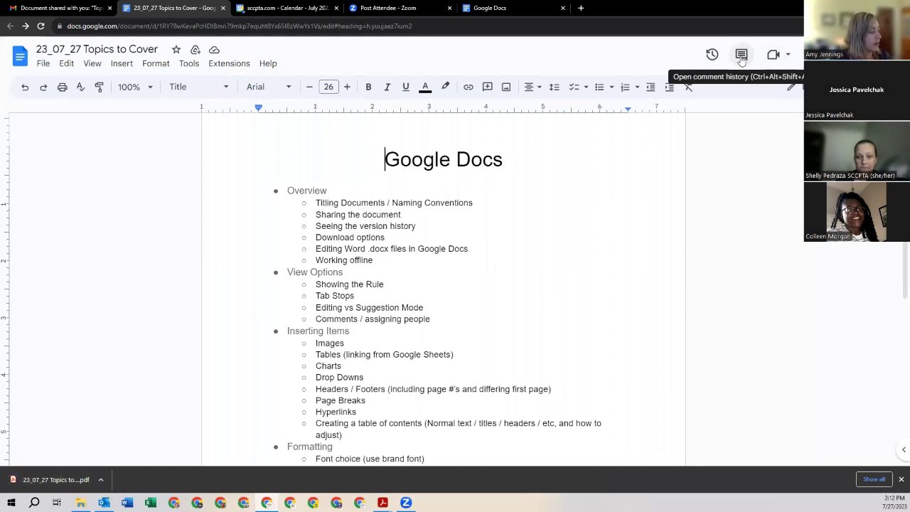
pyautogui.click(214, 52)
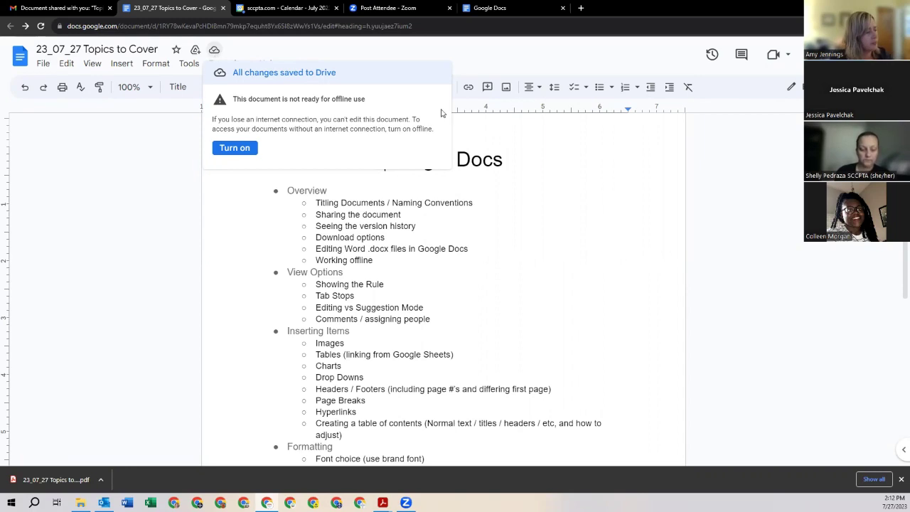
pyautogui.click(550, 191)
pyautogui.scroll(-3, 555, 199)
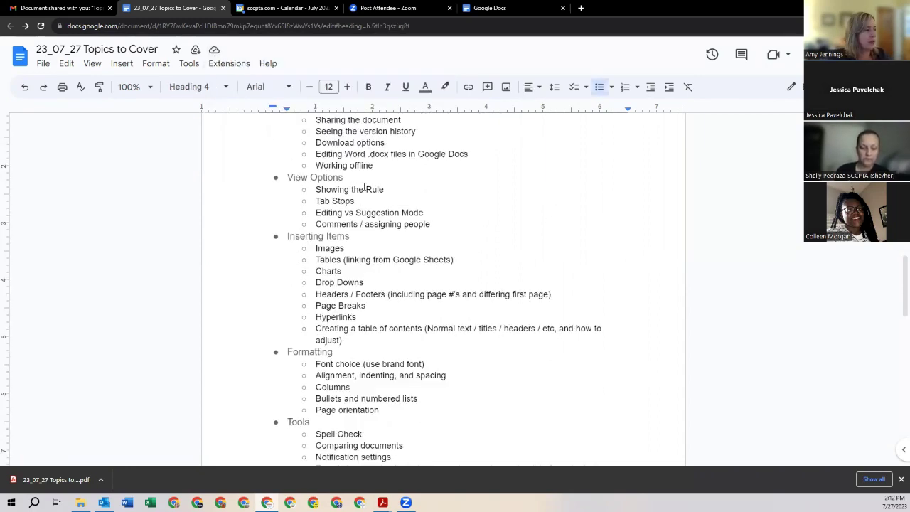
# Step: Turn off View > Show ruler and turn on View > Show outline
pyautogui.click(355, 191)
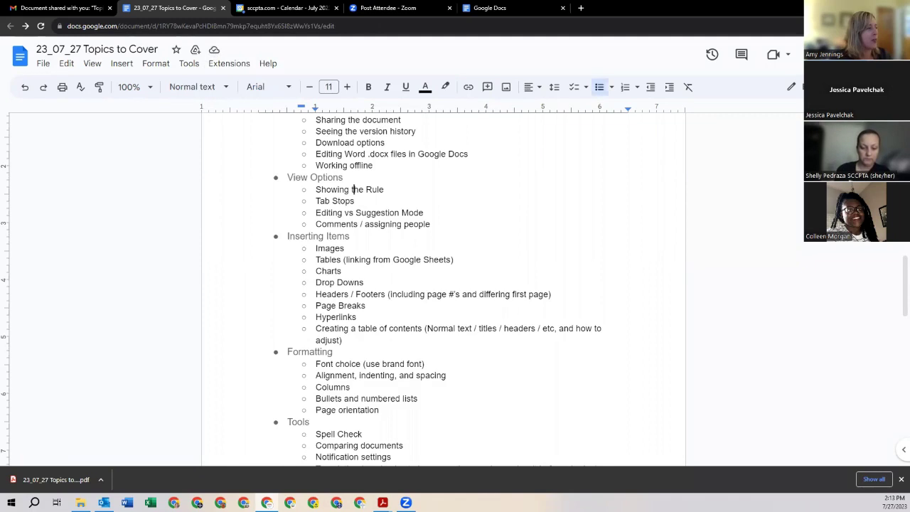
pyautogui.click(96, 67)
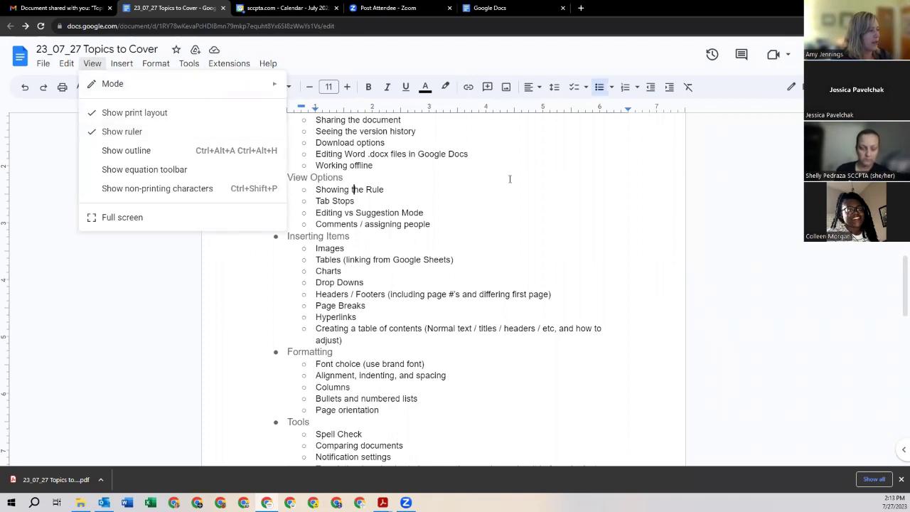
pyautogui.click(123, 111)
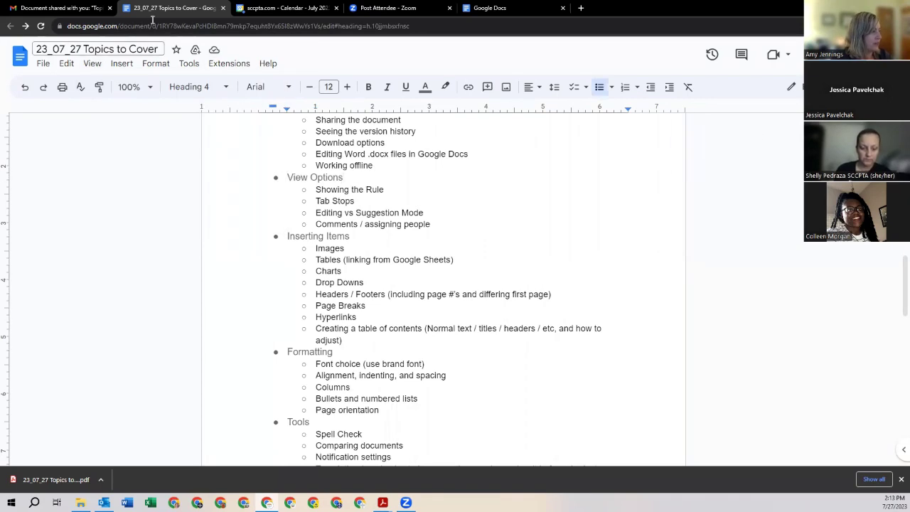
pyautogui.click(92, 63)
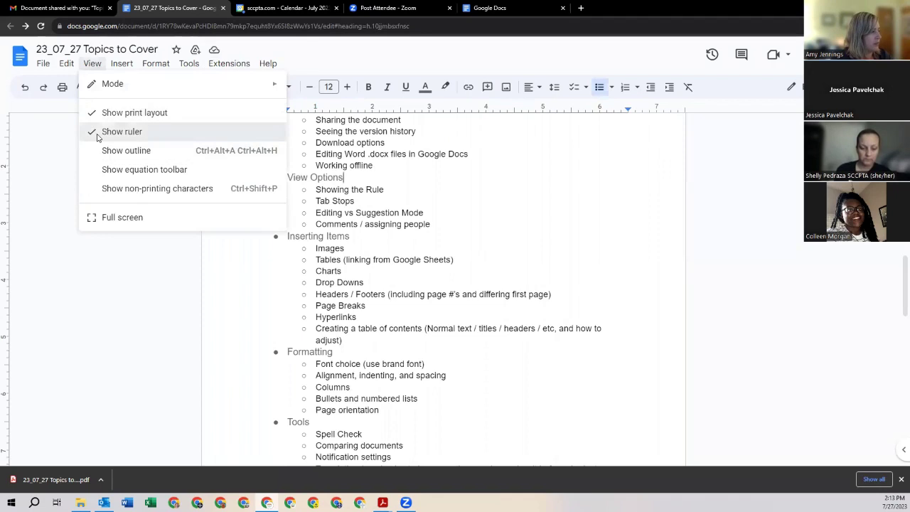
pyautogui.click(93, 131)
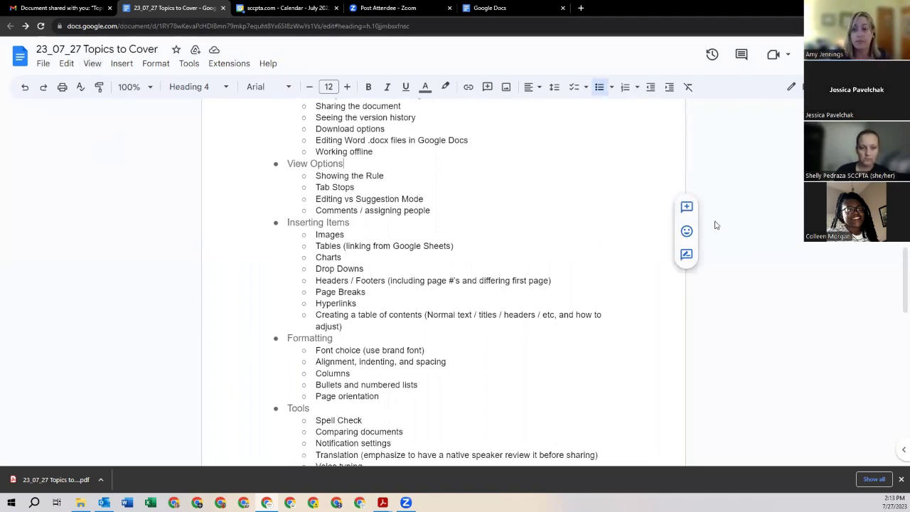
pyautogui.click(98, 63)
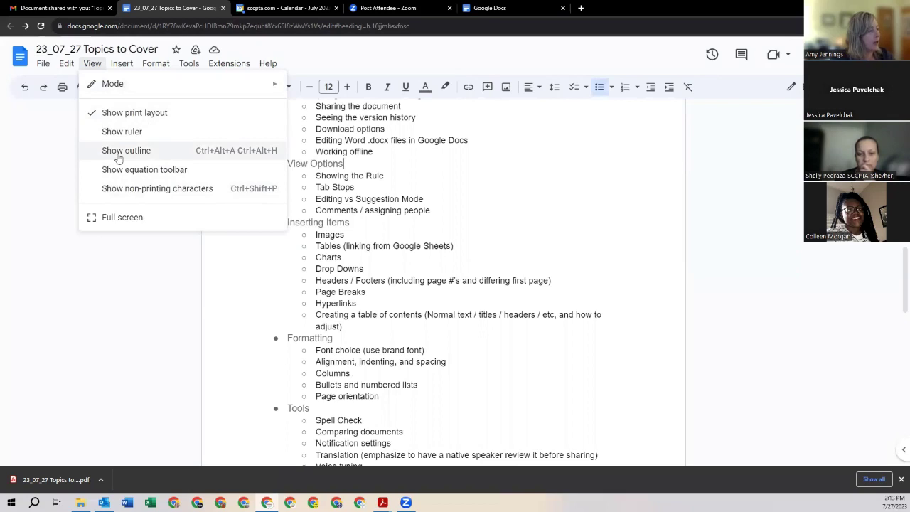
pyautogui.click(118, 151)
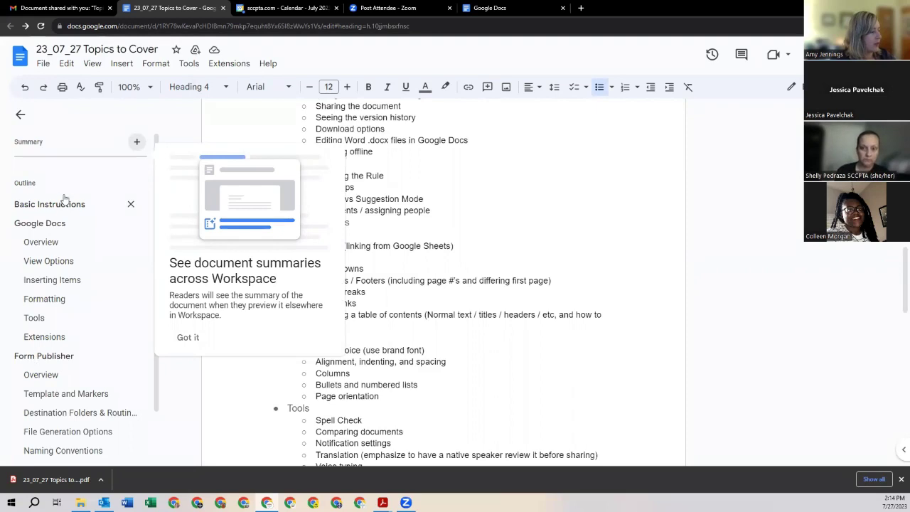
# Step: Jump to Form Publisher, then Google Docs via the outline, and collapse the outline panel
pyautogui.click(62, 361)
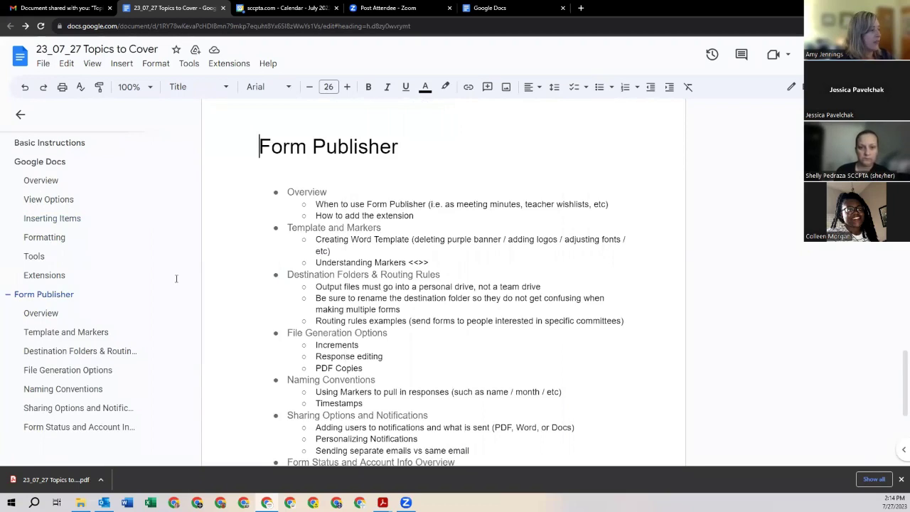
pyautogui.click(48, 163)
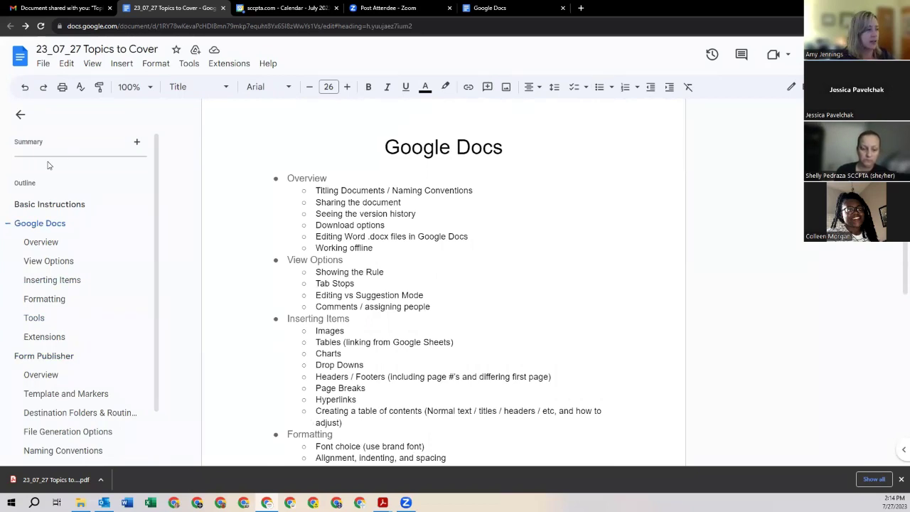
pyautogui.click(19, 116)
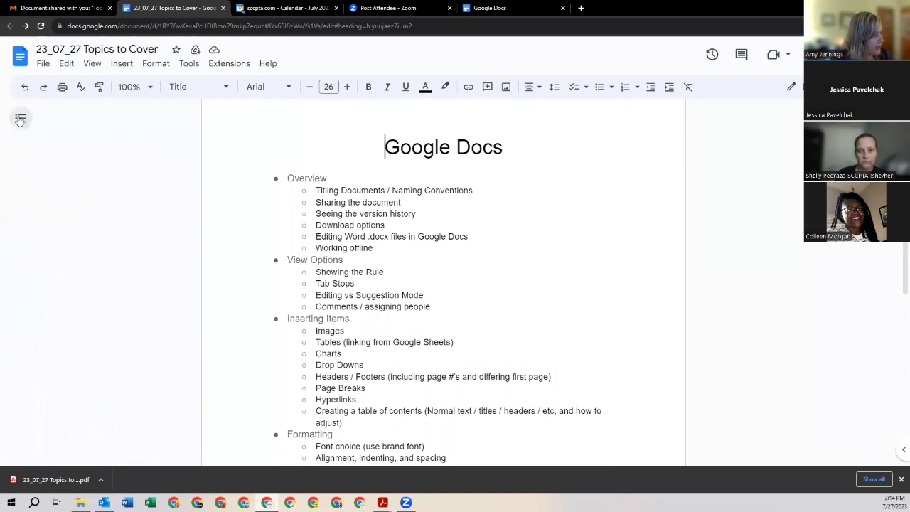
# Step: Turn the document outline off and switch to pageless view without print layout
pyautogui.click(90, 63)
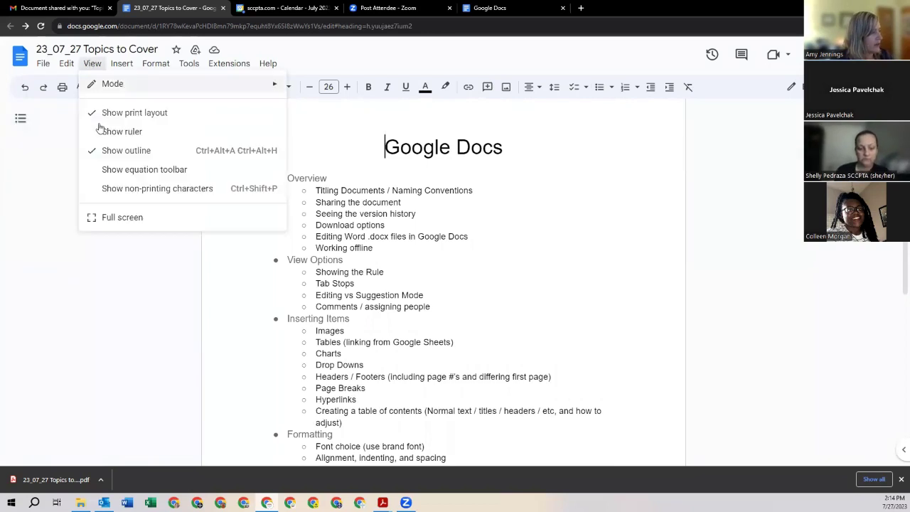
pyautogui.click(92, 155)
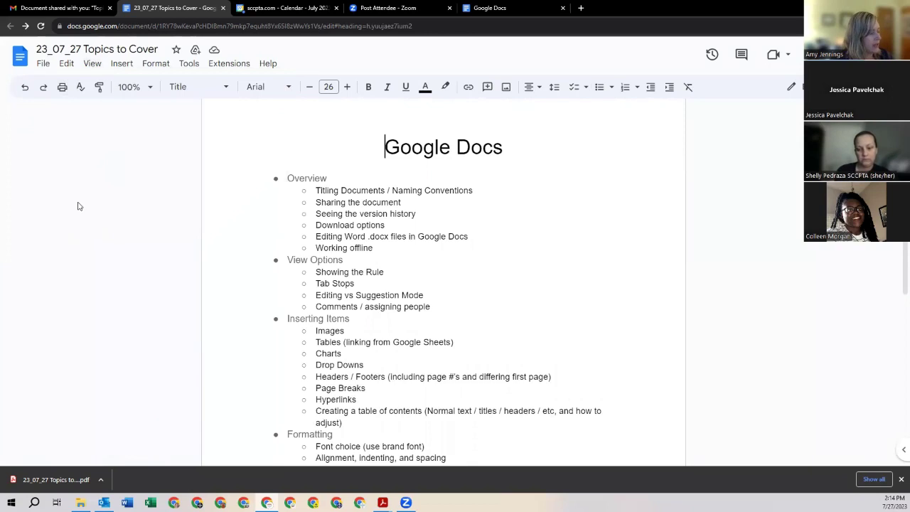
pyautogui.click(93, 64)
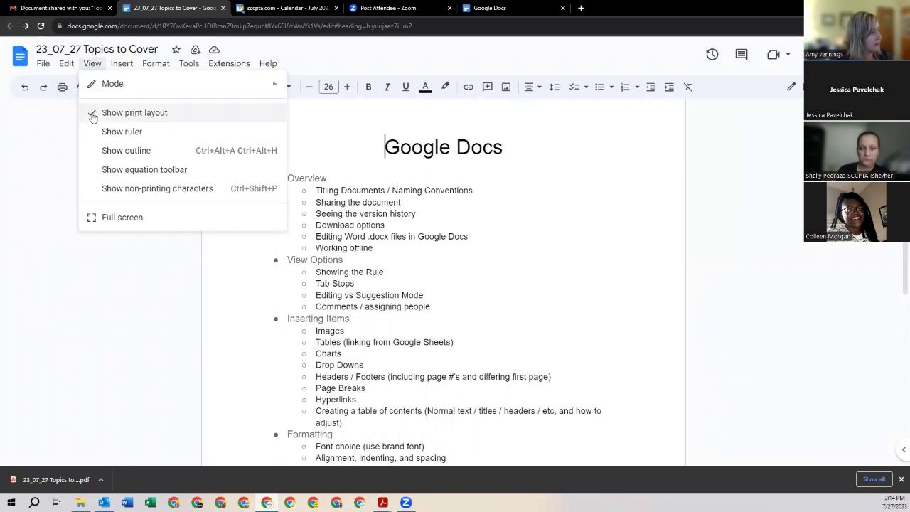
pyautogui.click(93, 114)
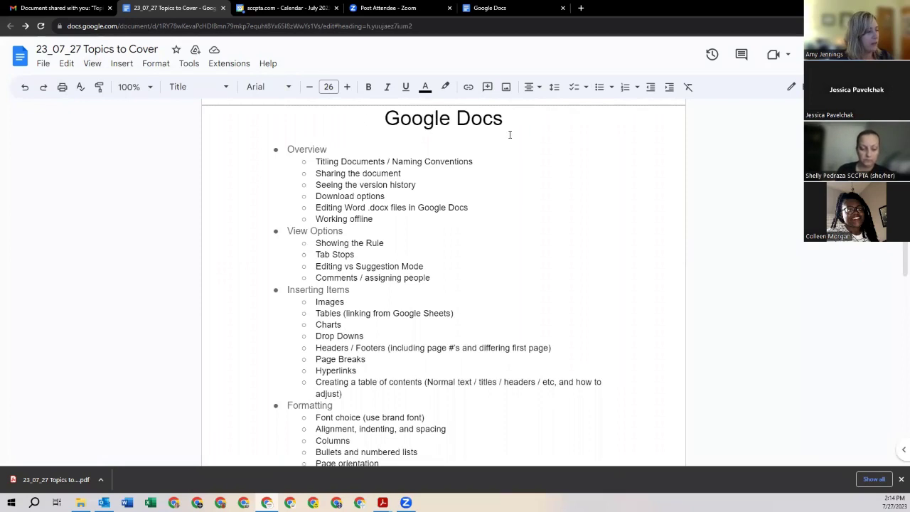
pyautogui.scroll(2, 509, 135)
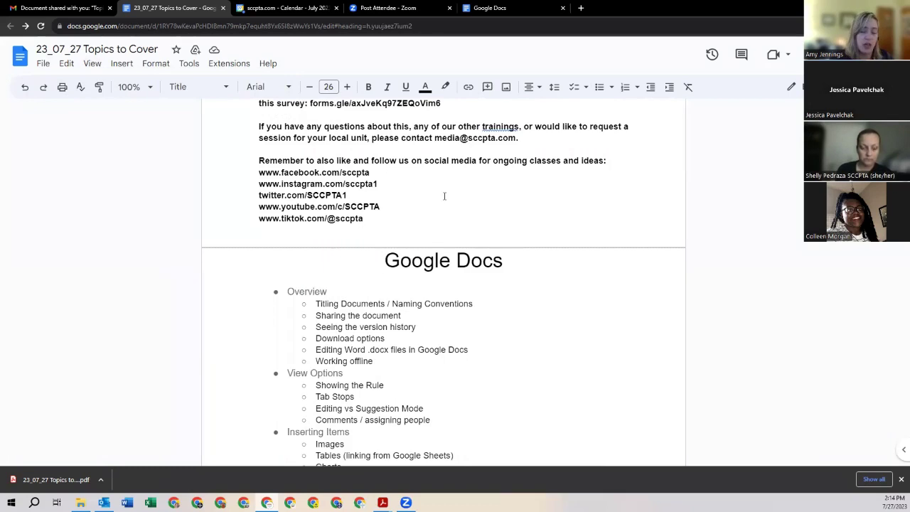
pyautogui.scroll(-1, 445, 196)
pyautogui.scroll(3, 448, 195)
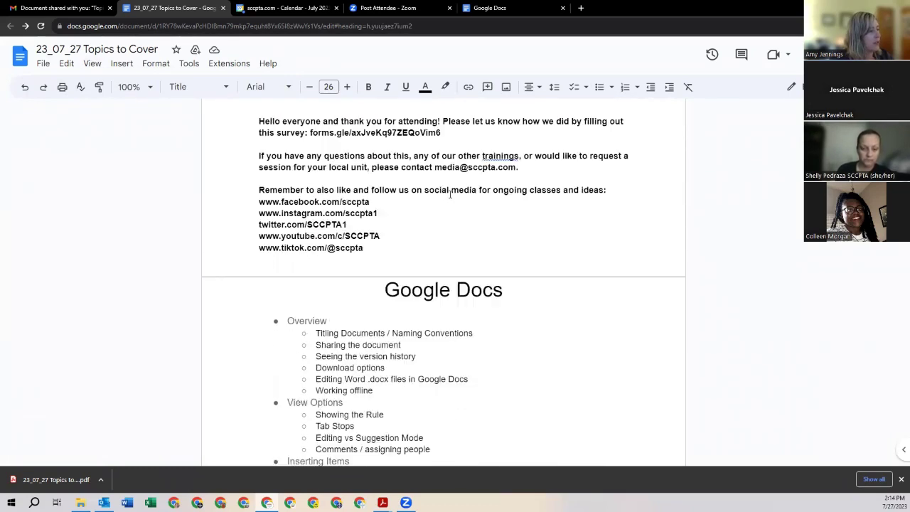
pyautogui.scroll(1, 450, 196)
pyautogui.scroll(-5, 450, 196)
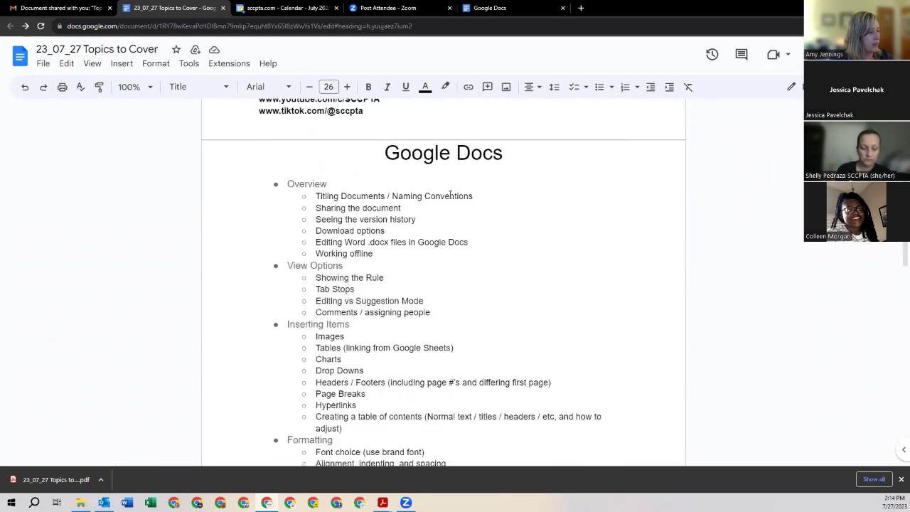
pyautogui.scroll(2, 450, 194)
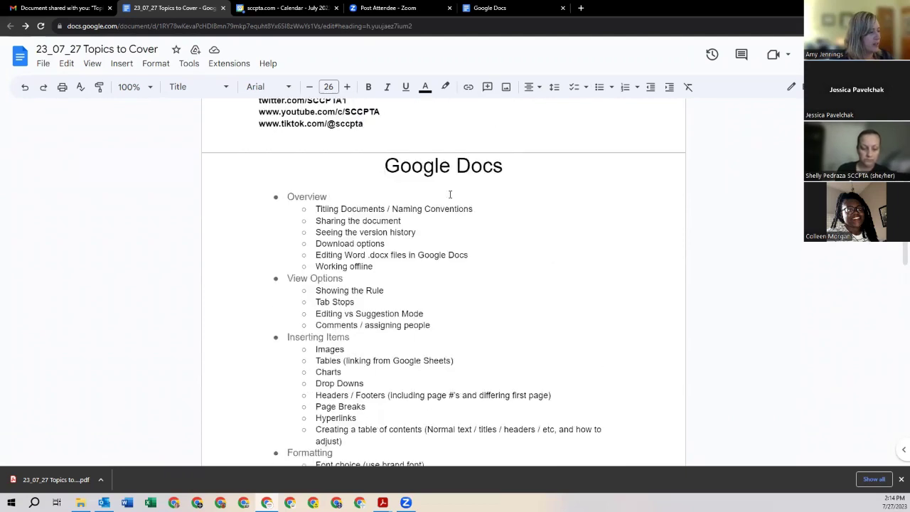
# Step: Turn print layout back on and close Chrome's downloads bar
pyautogui.click(95, 68)
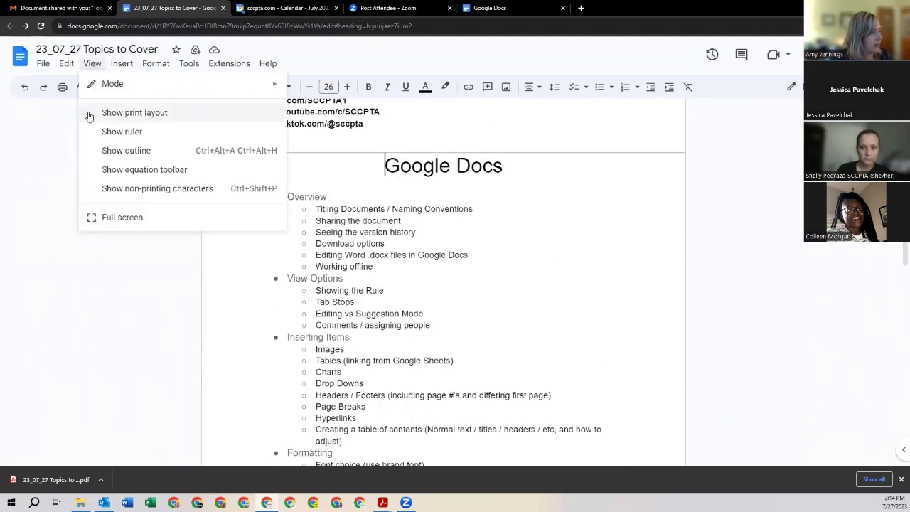
pyautogui.click(89, 112)
pyautogui.scroll(-5, 480, 249)
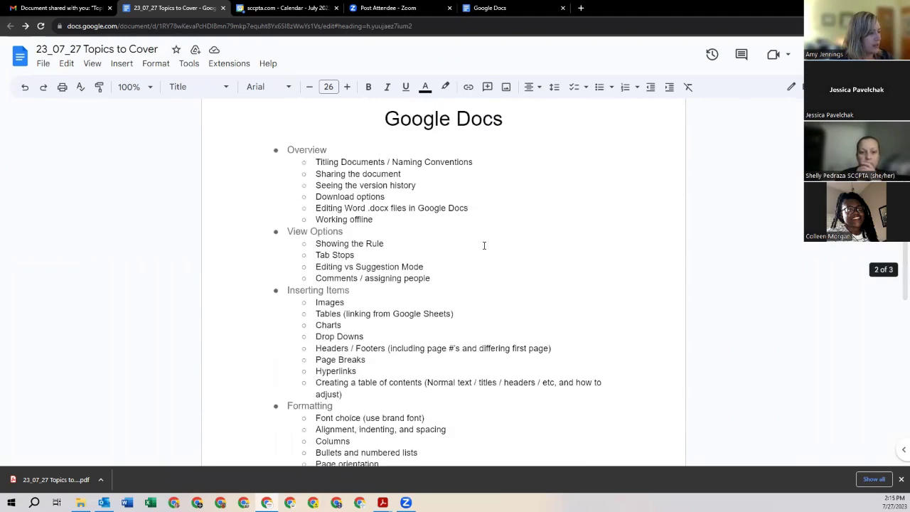
pyautogui.scroll(1, 469, 206)
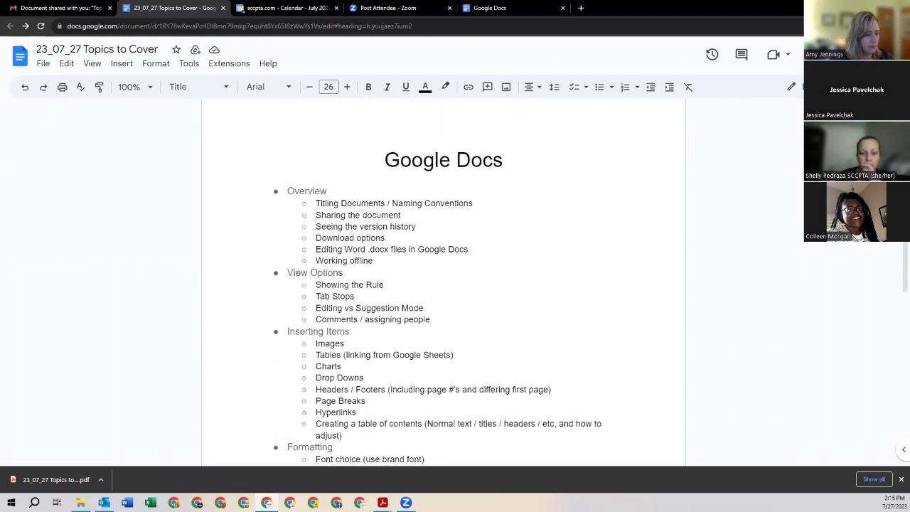
pyautogui.click(900, 480)
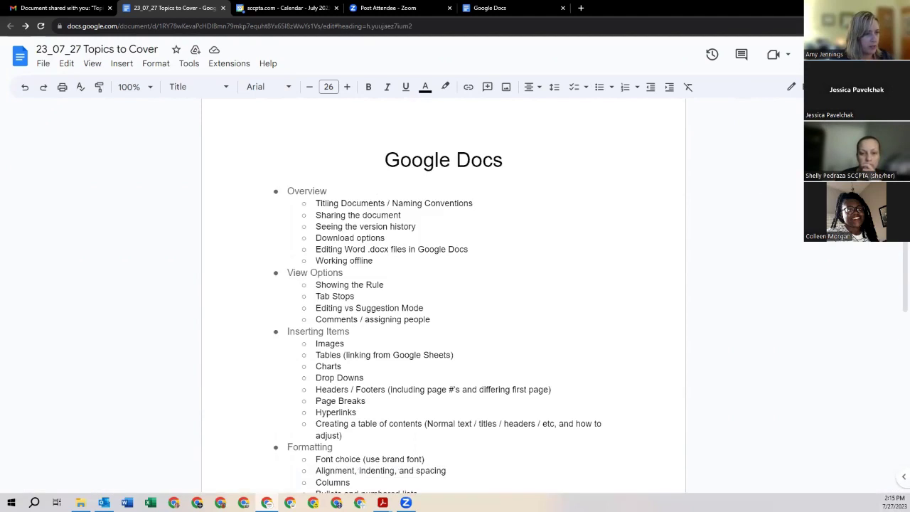
pyautogui.click(901, 26)
# Step: Zoom the browser out three steps, toggle print layout off and on, and show the ruler
pyautogui.hotkey('ctrl', '-')
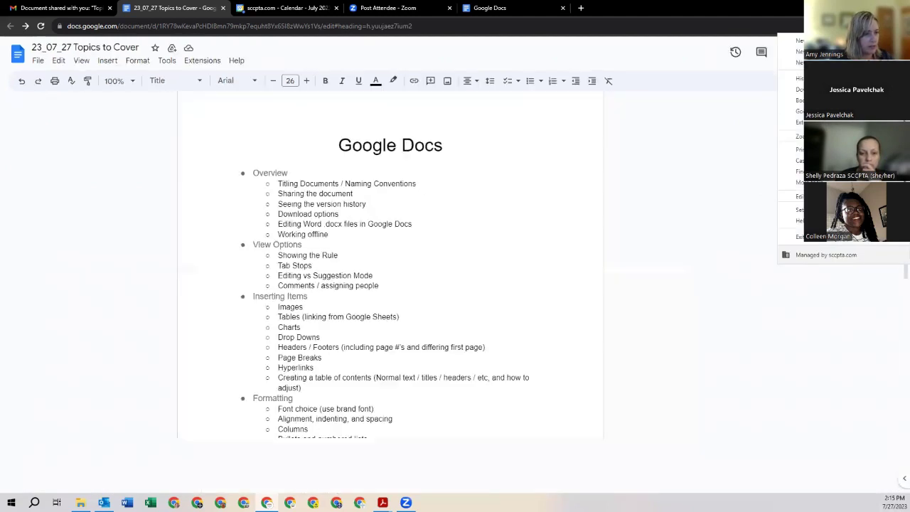
pyautogui.hotkey('ctrl', '-')
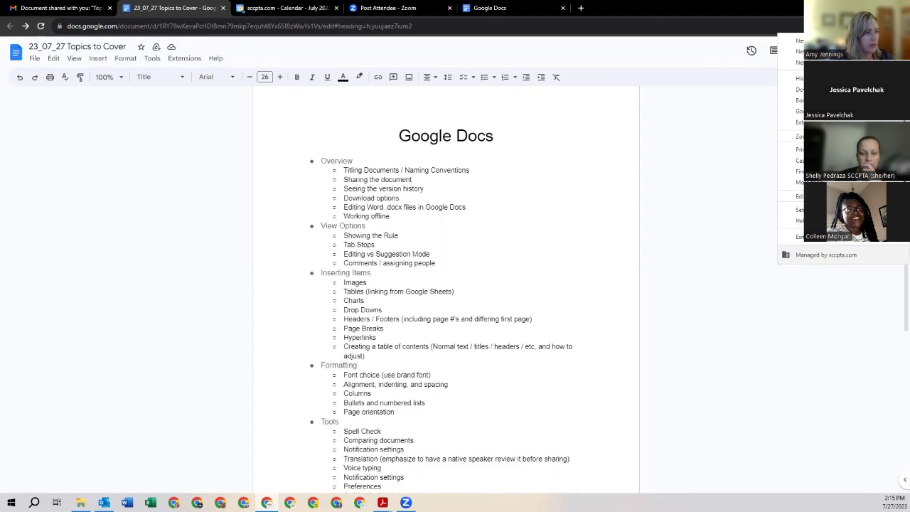
pyautogui.hotkey('ctrl', '-')
pyautogui.hotkey('ctrl', '-')
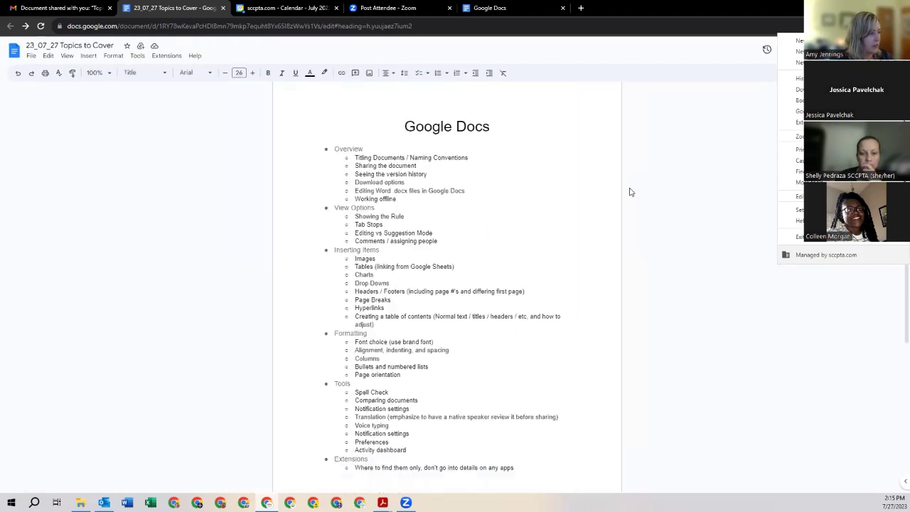
pyautogui.scroll(5, 630, 193)
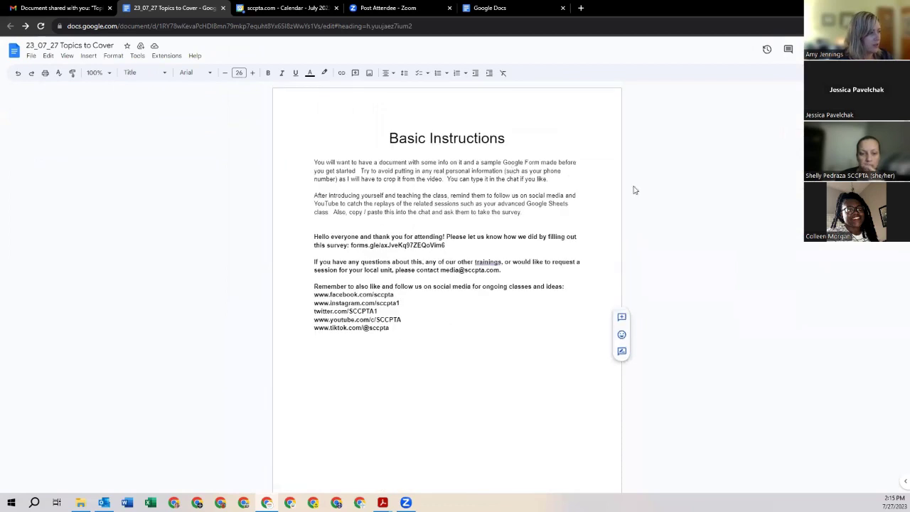
pyautogui.click(67, 55)
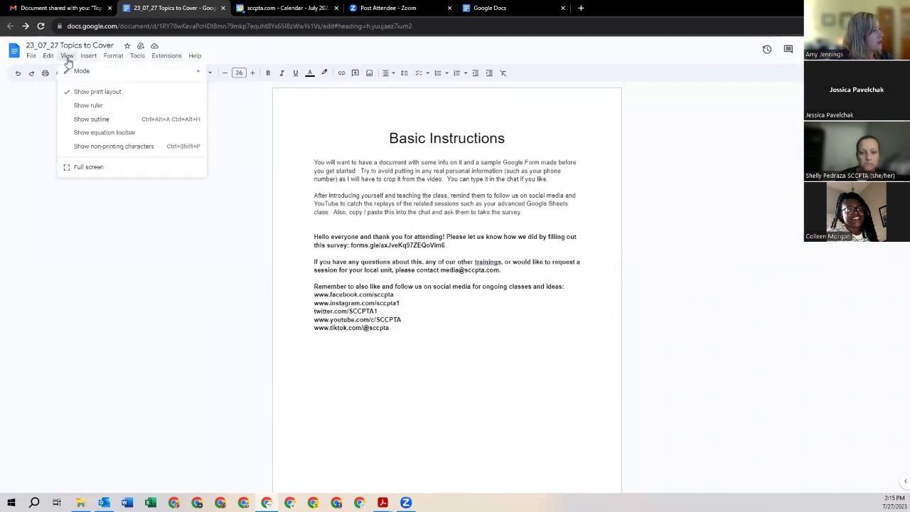
pyautogui.click(70, 93)
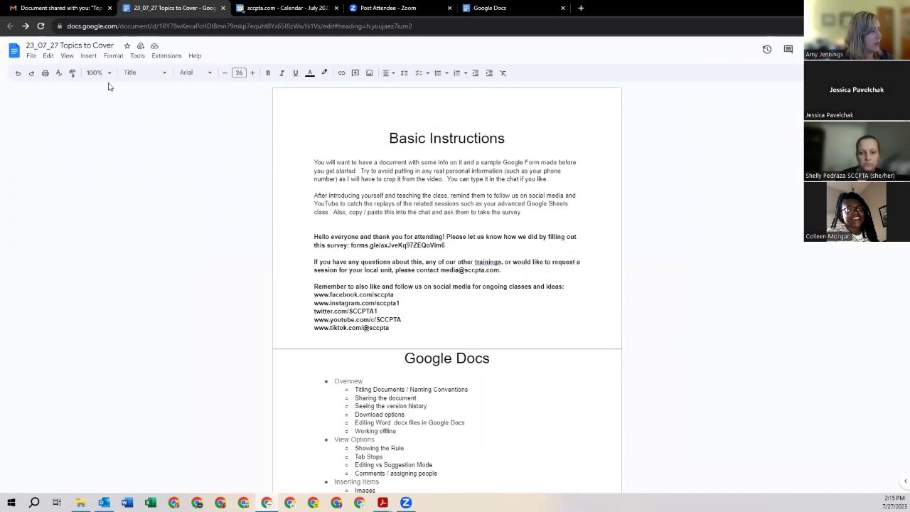
pyautogui.click(66, 56)
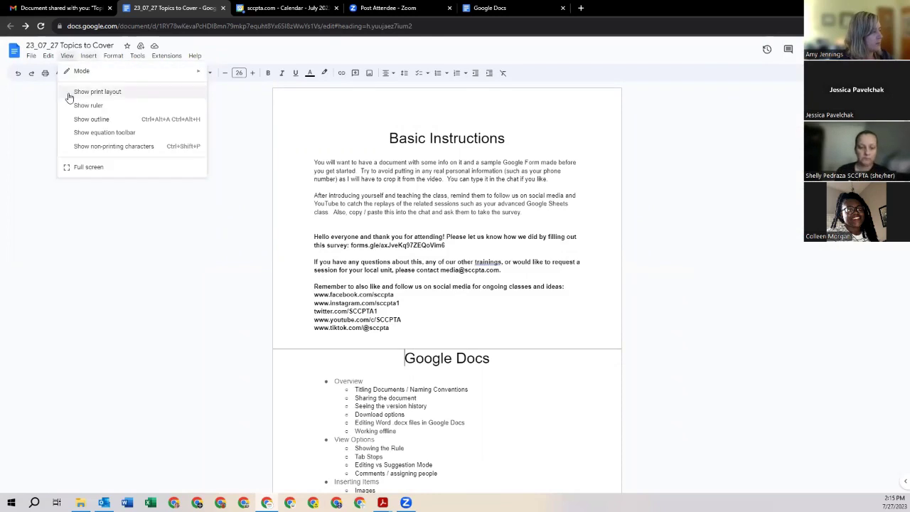
pyautogui.click(69, 93)
pyautogui.click(66, 56)
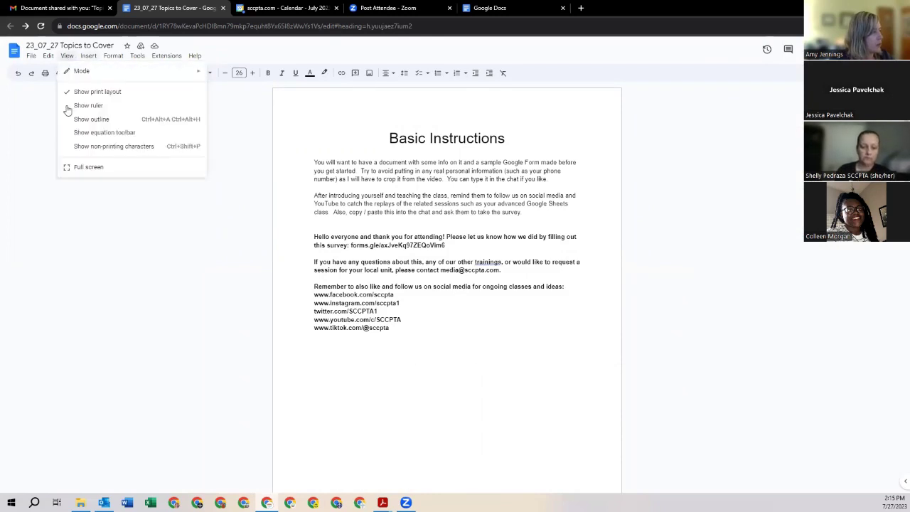
pyautogui.click(73, 107)
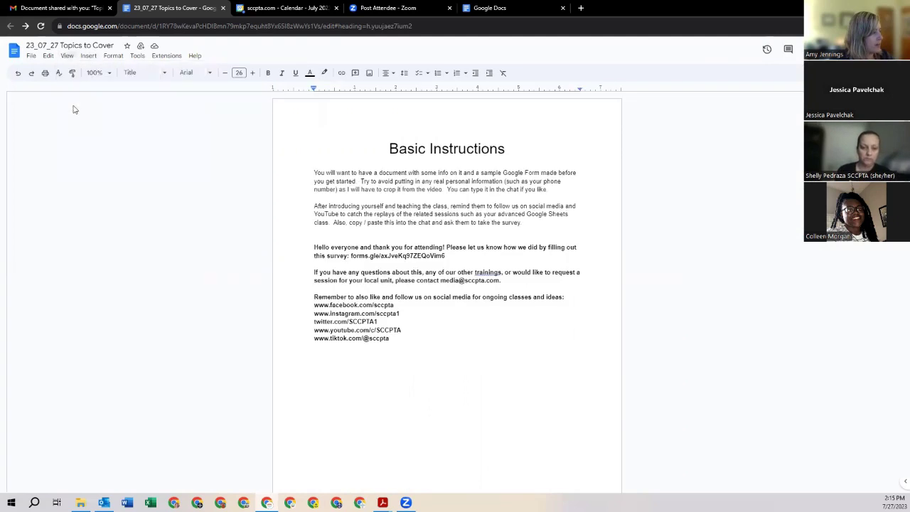
# Step: Show the equation toolbar and toggle non-printing characters on, then off again
pyautogui.click(67, 57)
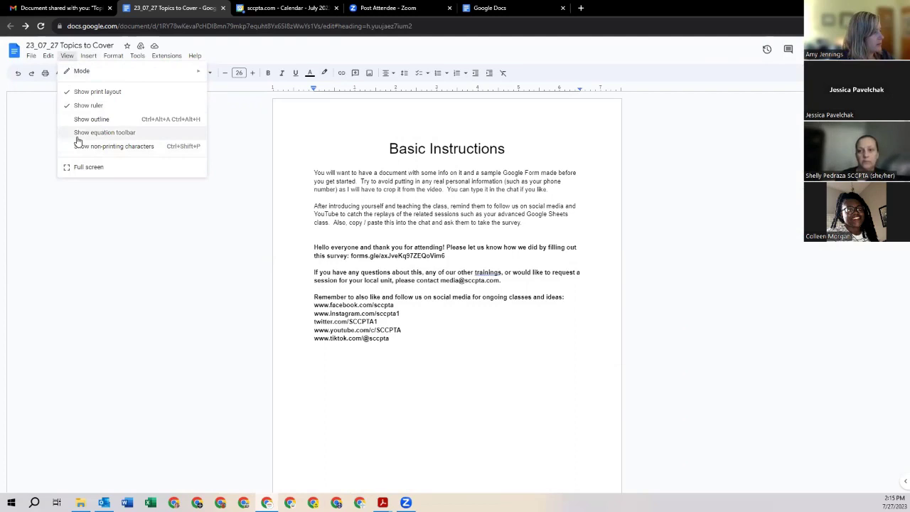
pyautogui.click(78, 135)
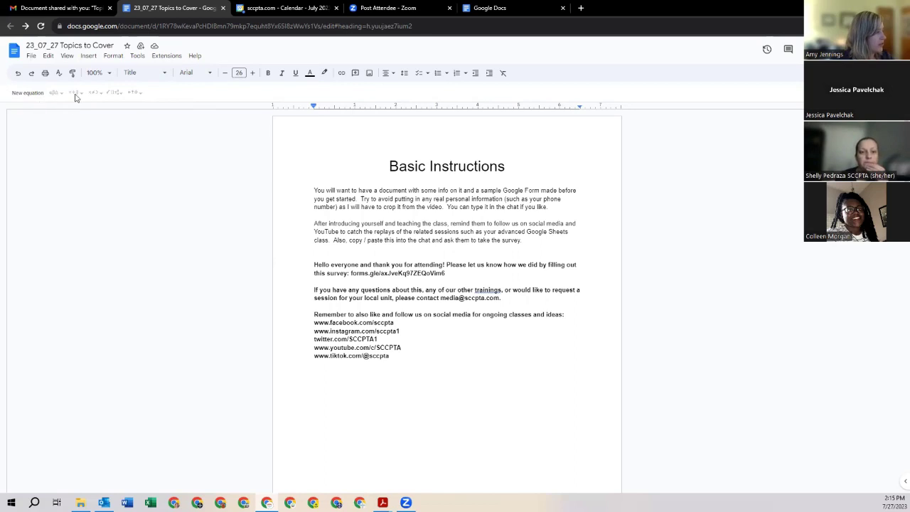
pyautogui.click(67, 56)
pyautogui.click(85, 150)
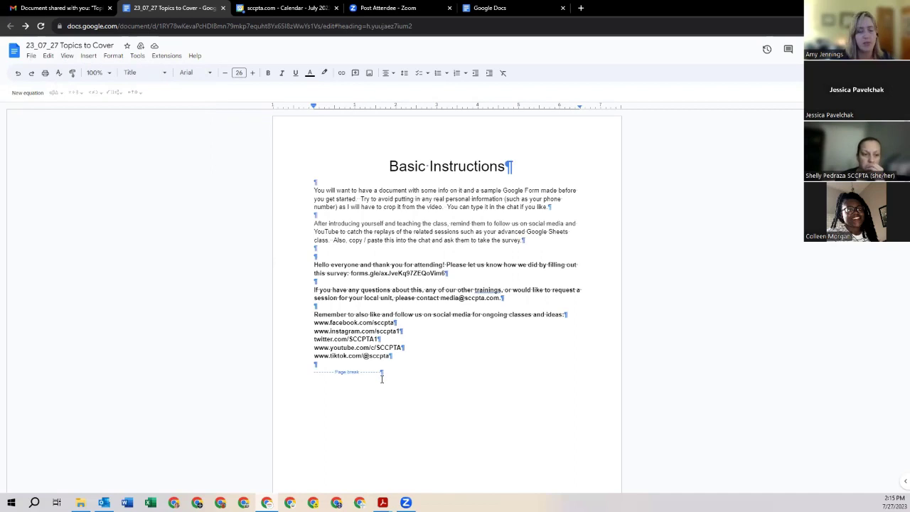
pyautogui.click(68, 58)
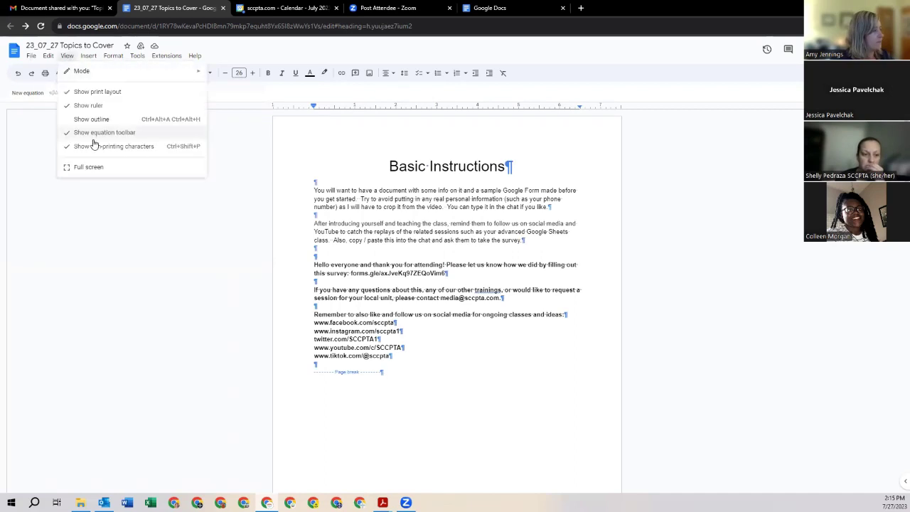
pyautogui.click(94, 147)
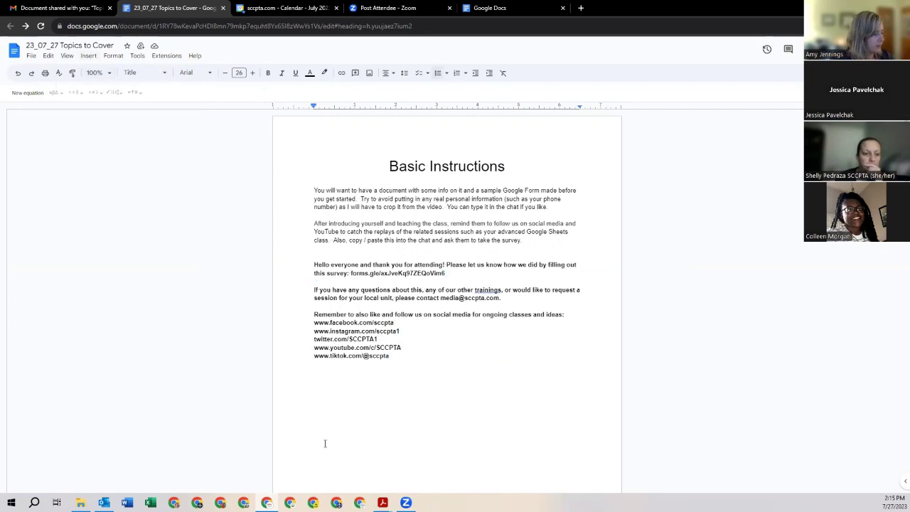
# Step: Enlarge the Google Docs page two zoom steps from Chrome's menu
pyautogui.scroll(-10, 550, 311)
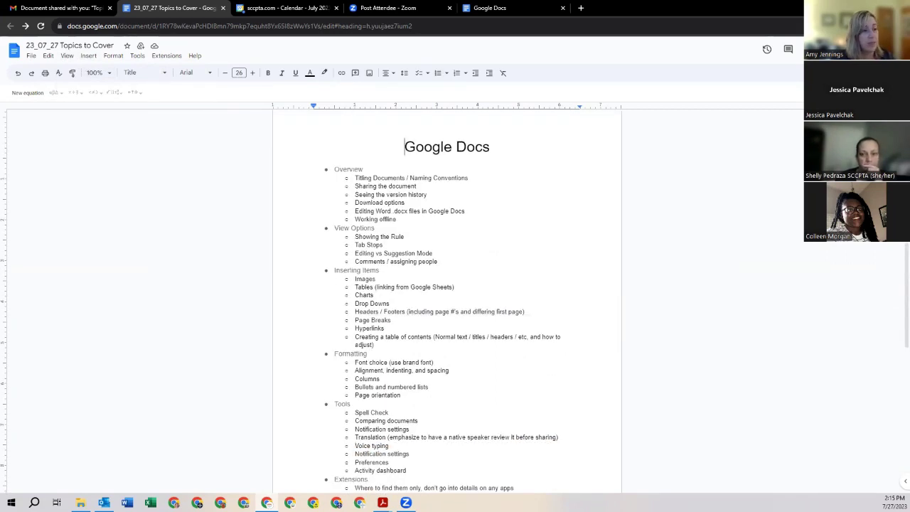
pyautogui.hotkey('alt', 'f')
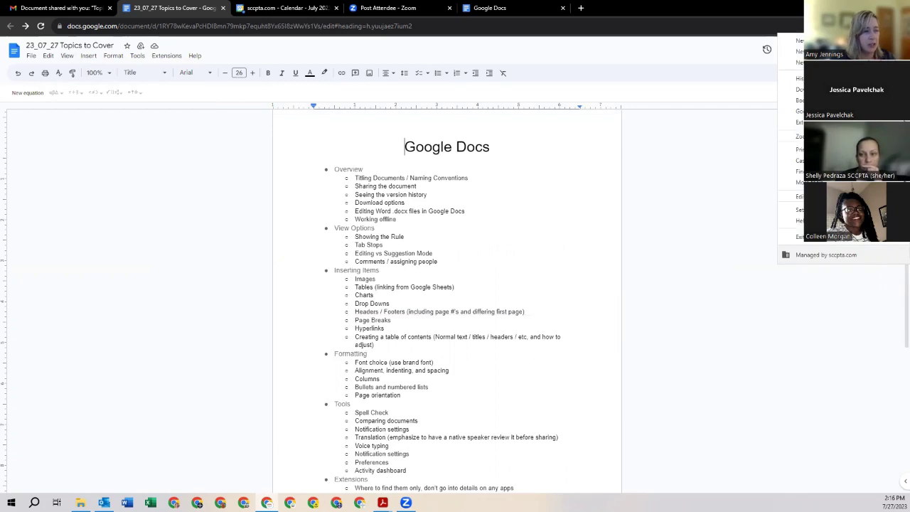
pyautogui.click(873, 136)
pyautogui.click(873, 136)
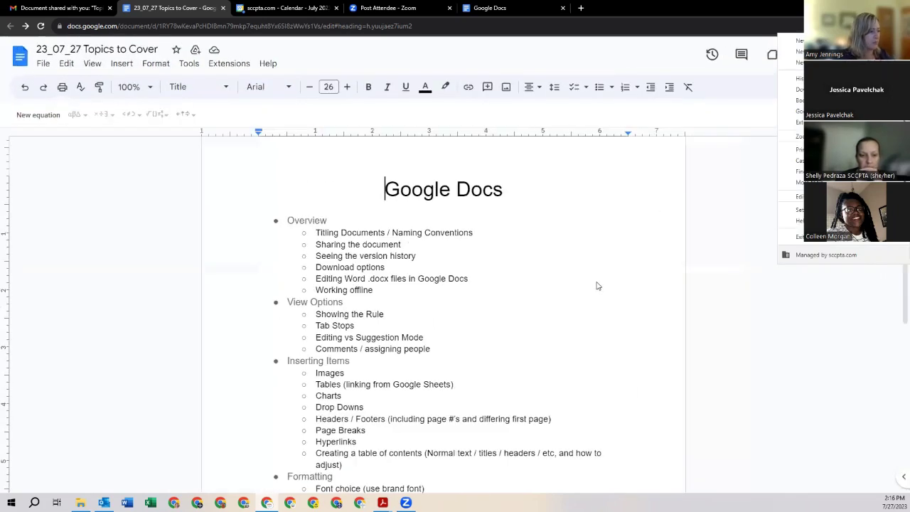
pyautogui.scroll(-1, 597, 282)
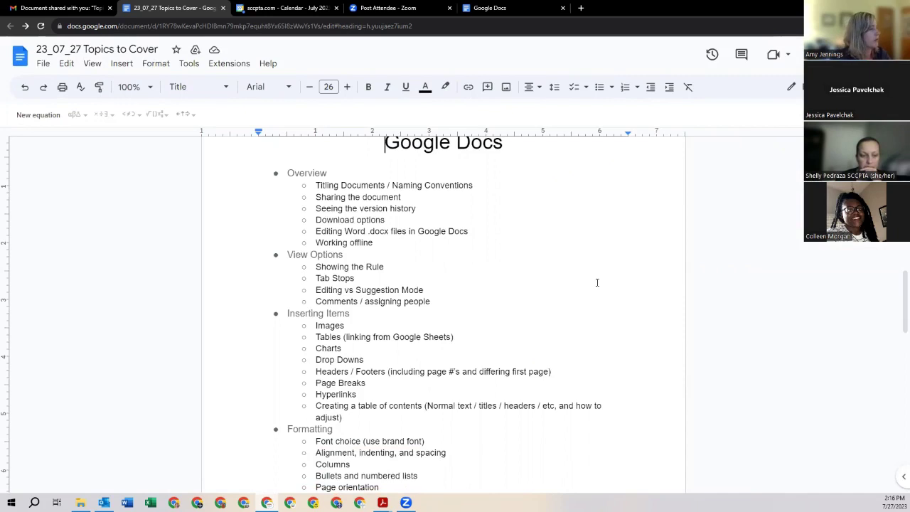
pyautogui.click(91, 66)
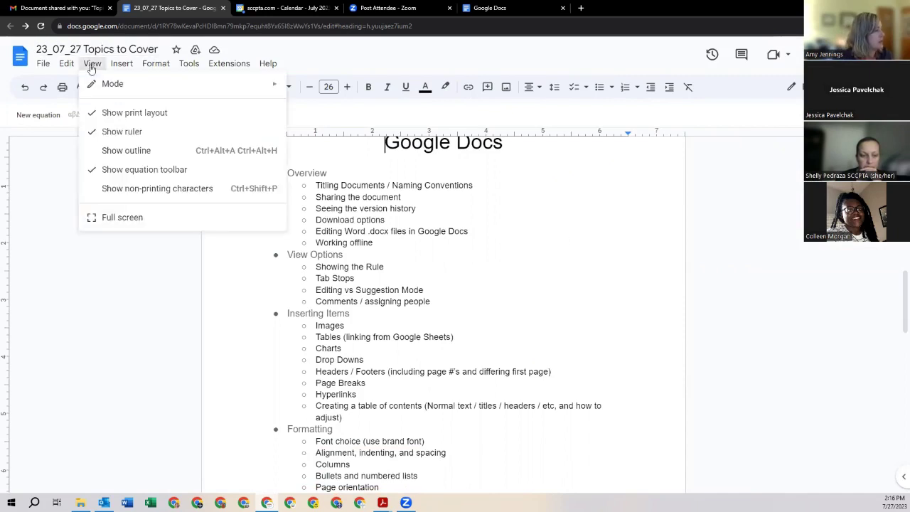
pyautogui.moveTo(125, 68)
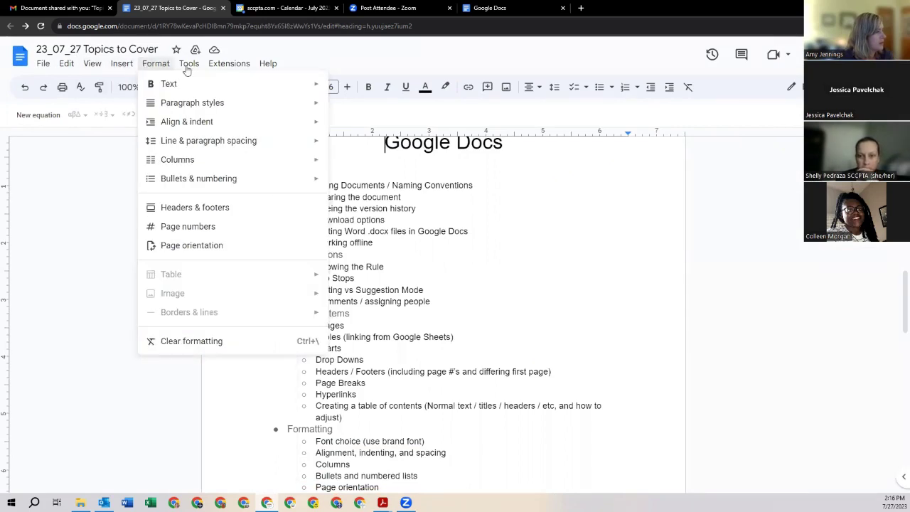
pyautogui.moveTo(189, 68)
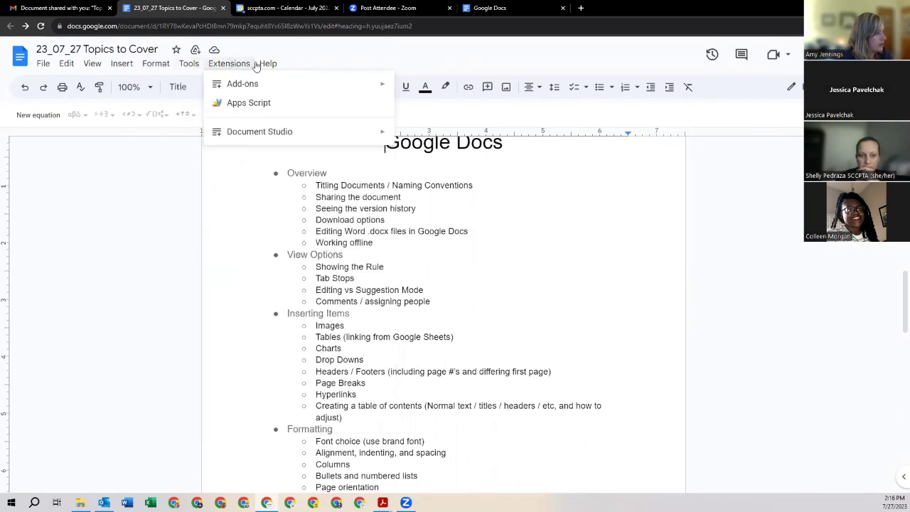
pyautogui.moveTo(279, 66)
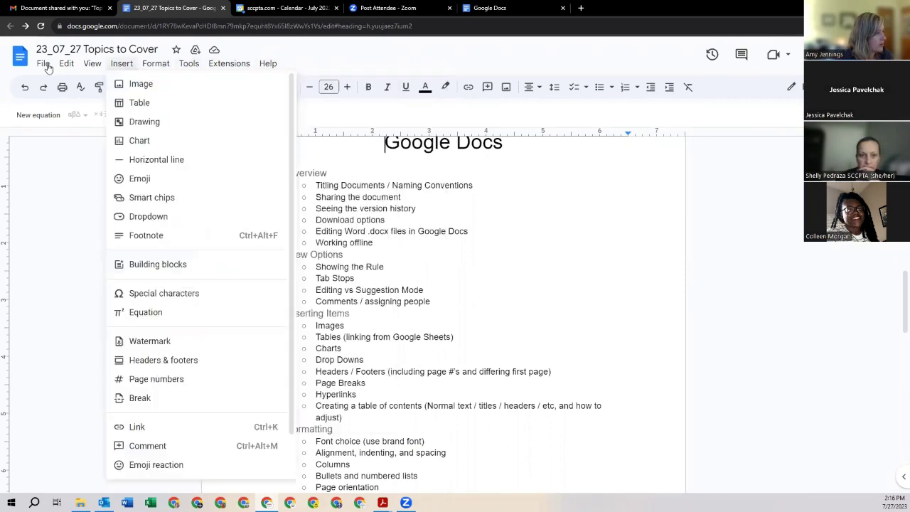
pyautogui.moveTo(47, 69)
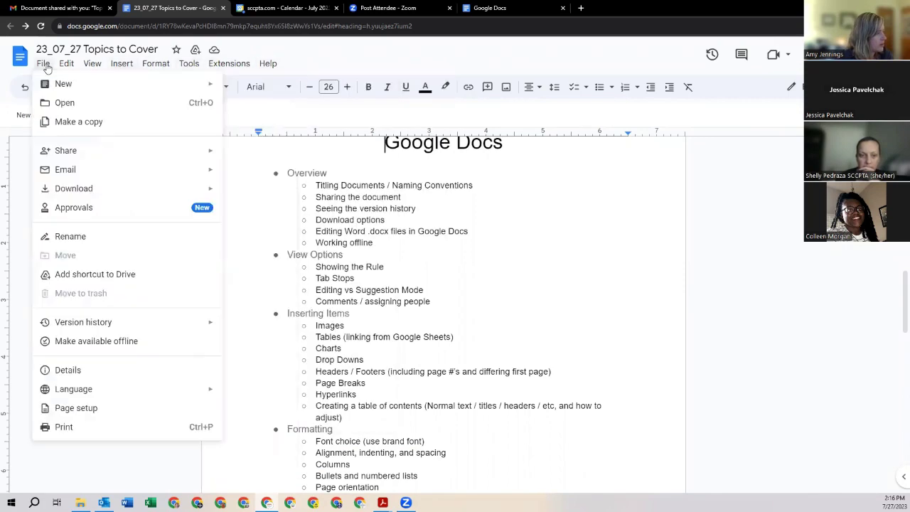
pyautogui.click(459, 266)
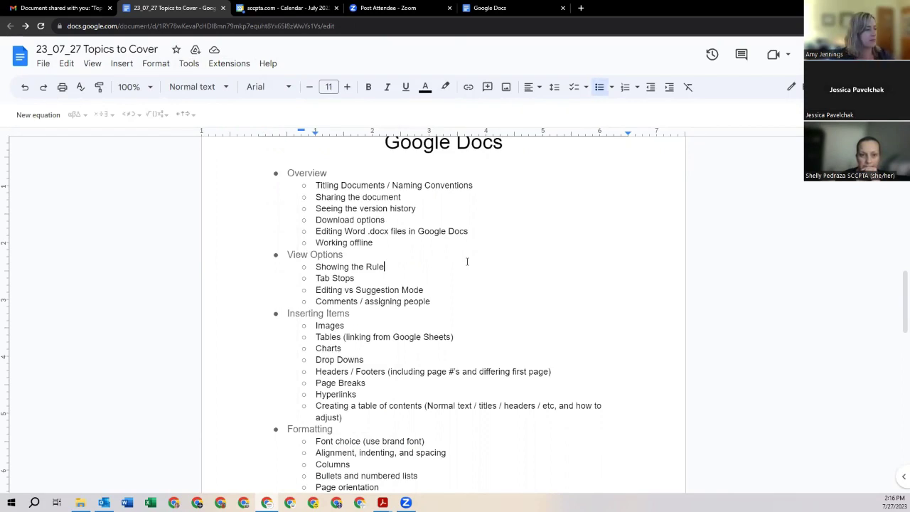
pyautogui.scroll(-2, 467, 262)
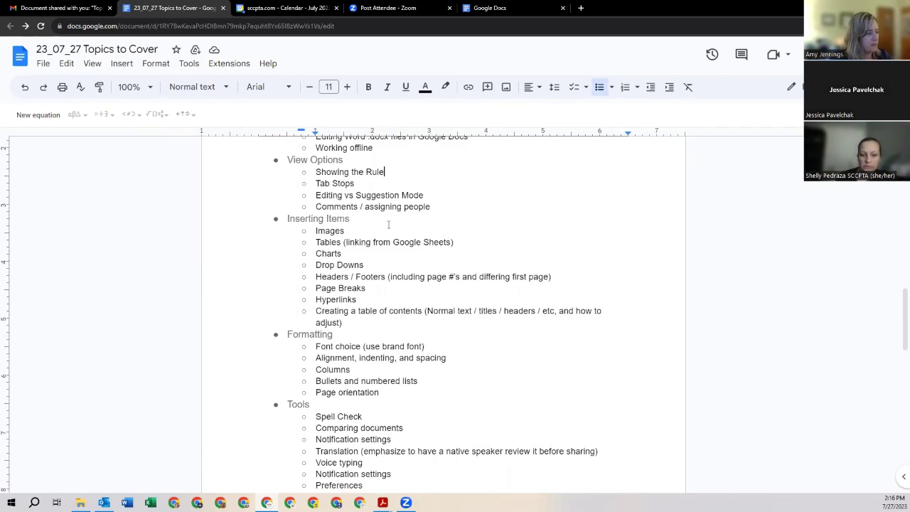
# Step: Add two blank lines below the Inserting Items heading
pyautogui.click(368, 218)
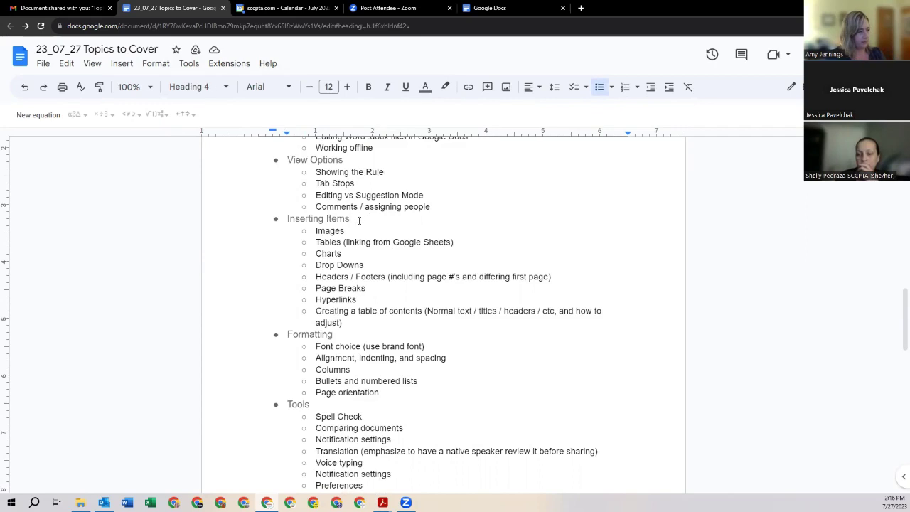
pyautogui.press('Return')
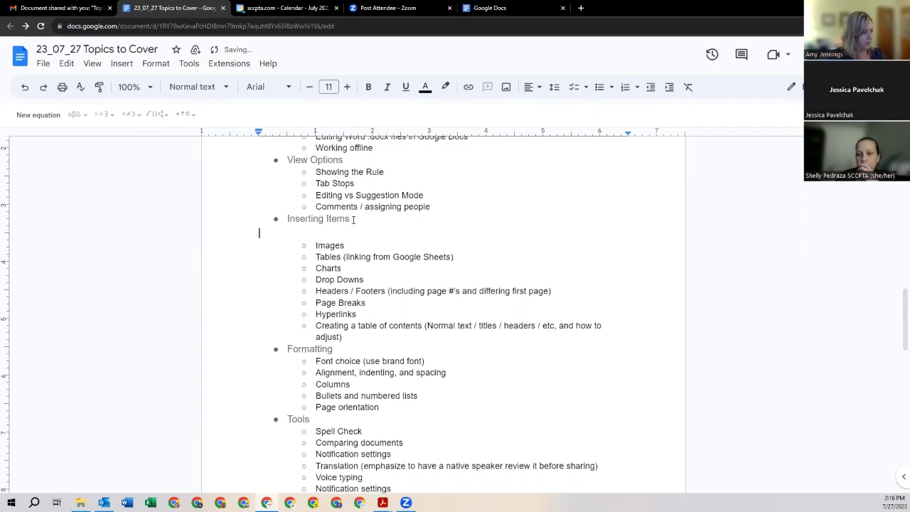
pyautogui.press('Return')
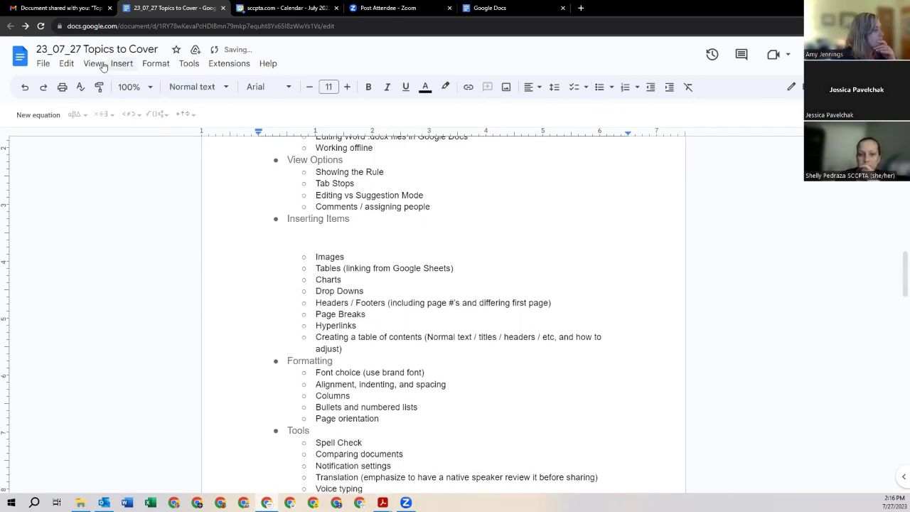
# Step: Upload the SCCPTA 23-24 logo image from the computer, found by searching Downloads for the logo
pyautogui.click(121, 64)
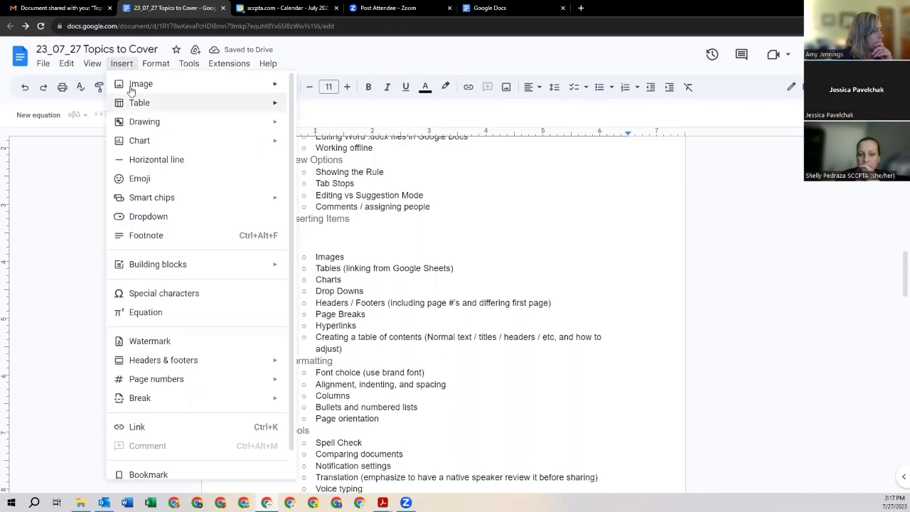
pyautogui.moveTo(131, 91)
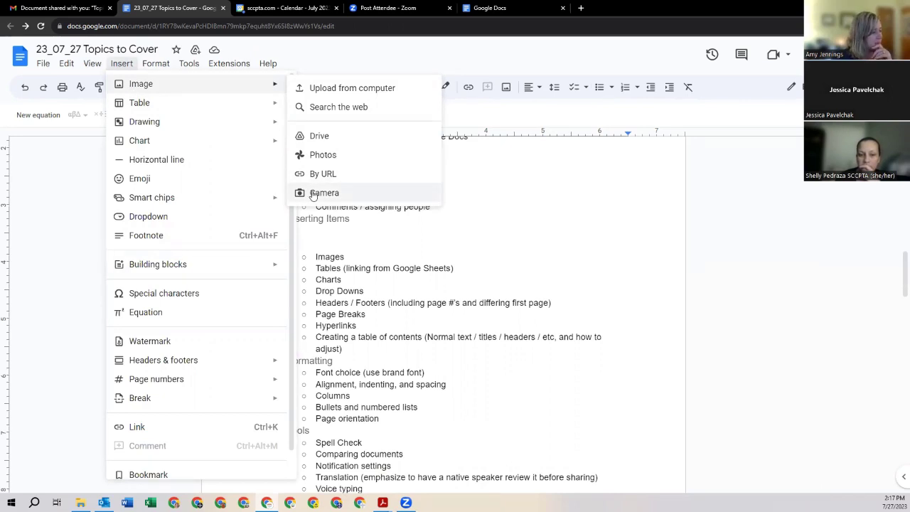
pyautogui.click(333, 88)
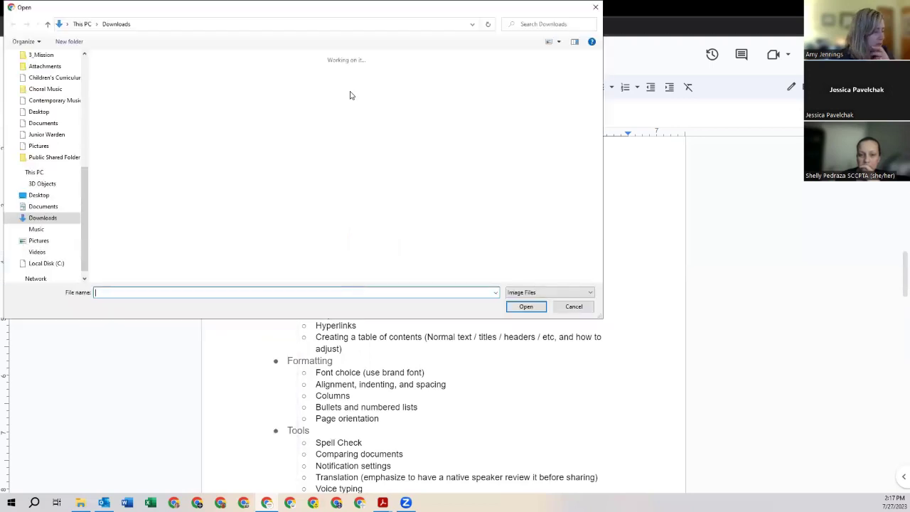
pyautogui.click(539, 23)
pyautogui.write('logo')
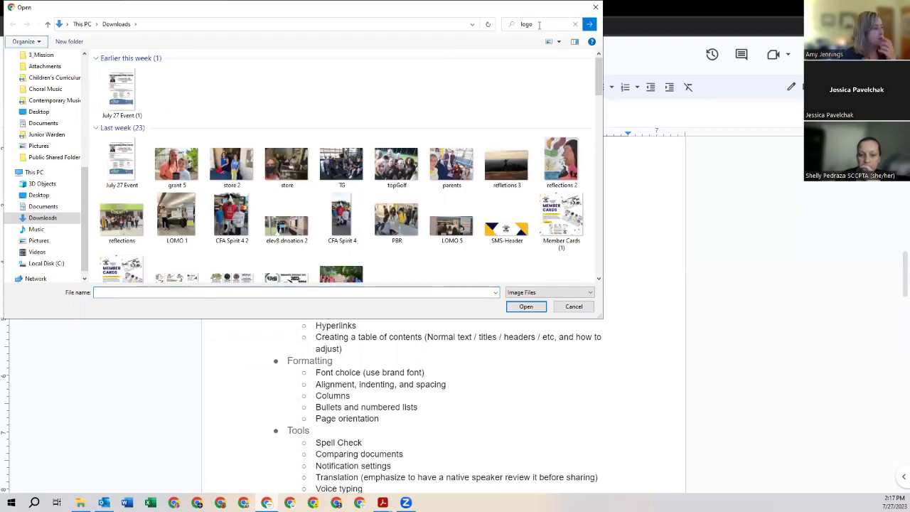
pyautogui.press('Return')
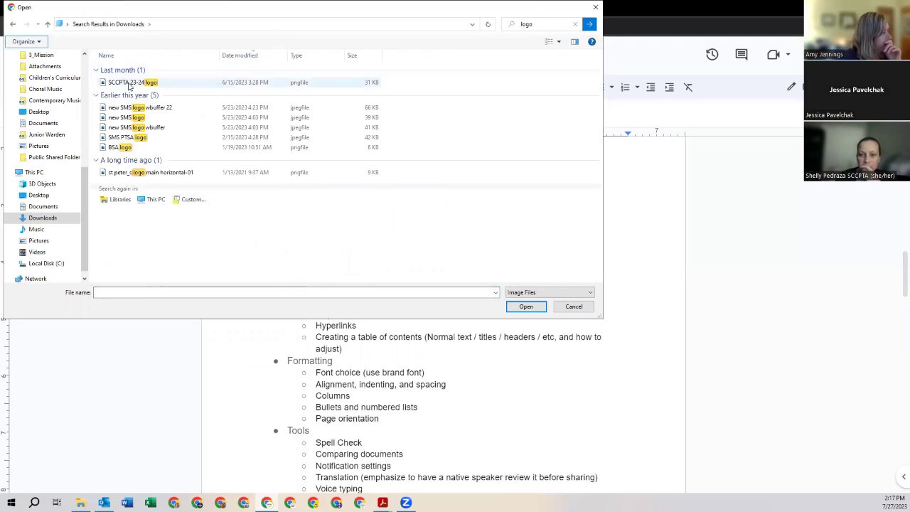
pyautogui.doubleClick(131, 82)
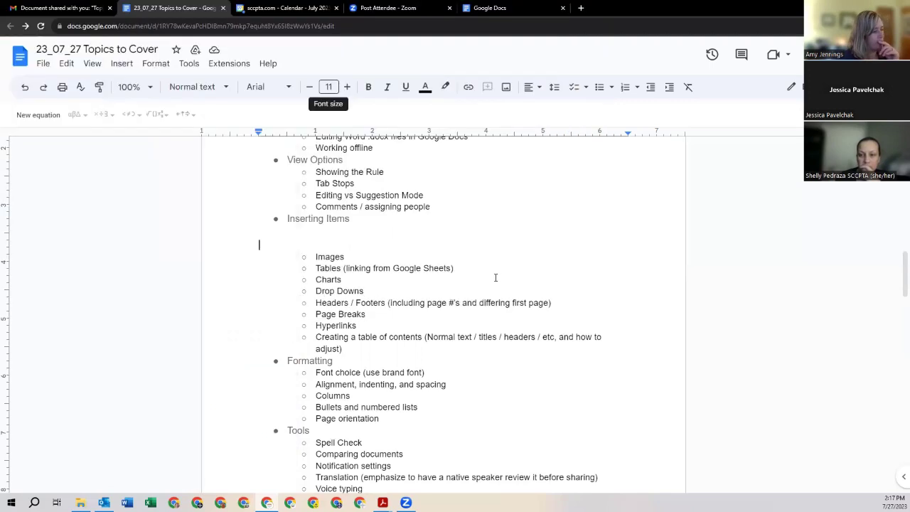
# Step: Set the inserted SCCPTA logo's text wrapping to In line
pyautogui.click(373, 281)
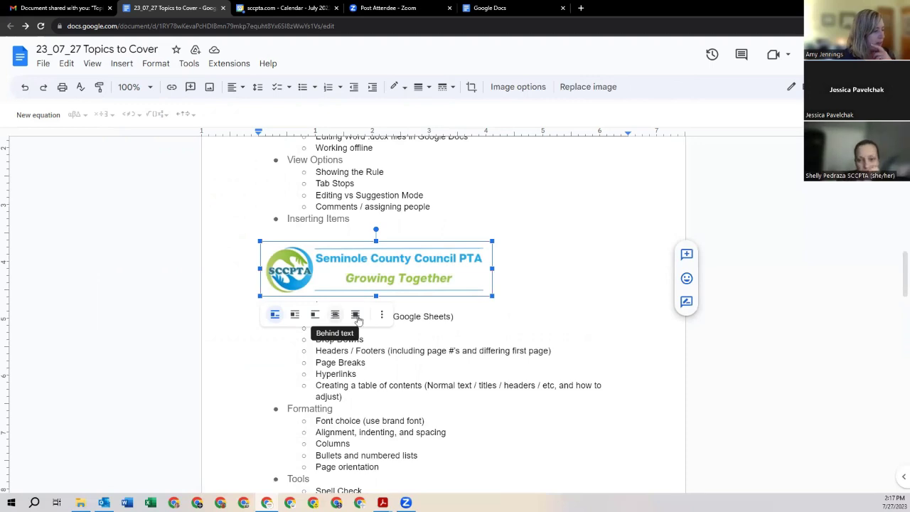
pyautogui.click(355, 315)
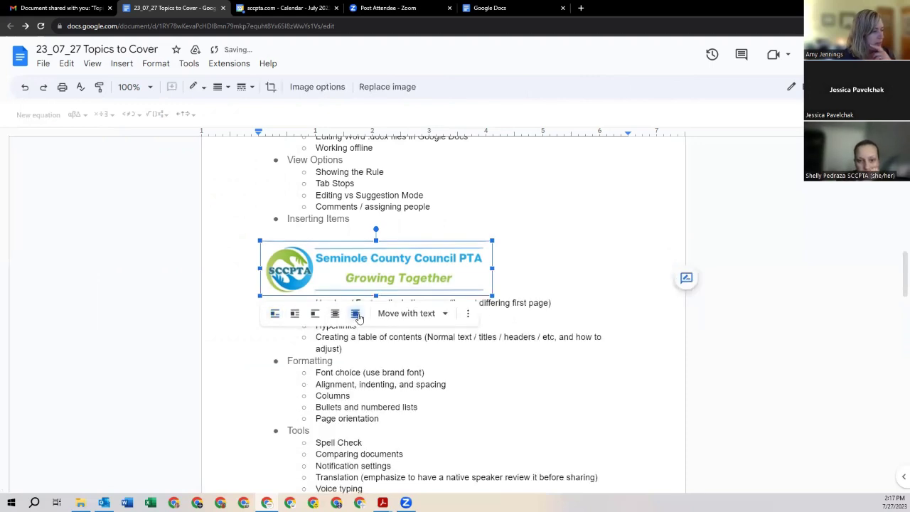
pyautogui.scroll(2, 395, 357)
pyautogui.moveTo(395, 357); pyautogui.dragTo(395, 204)
pyautogui.scroll(3, 403, 268)
pyautogui.scroll(-2, 403, 268)
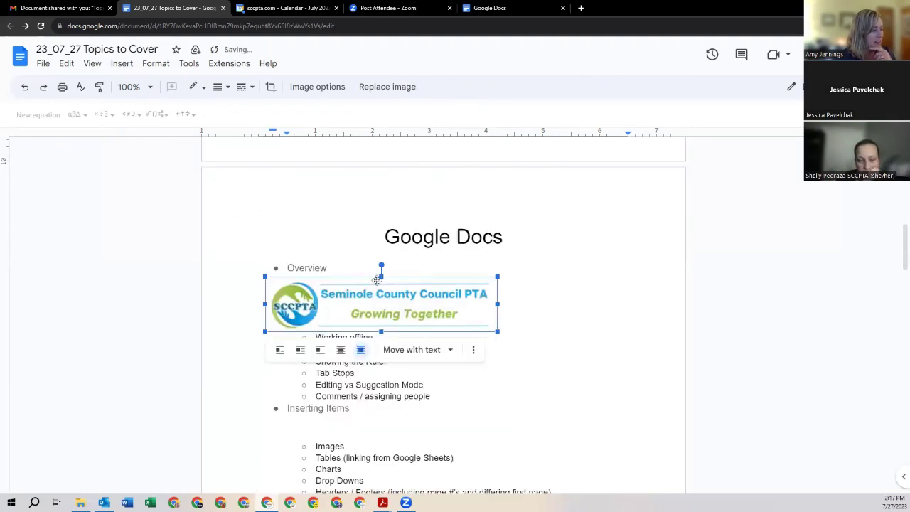
pyautogui.moveTo(381, 309); pyautogui.dragTo(365, 222)
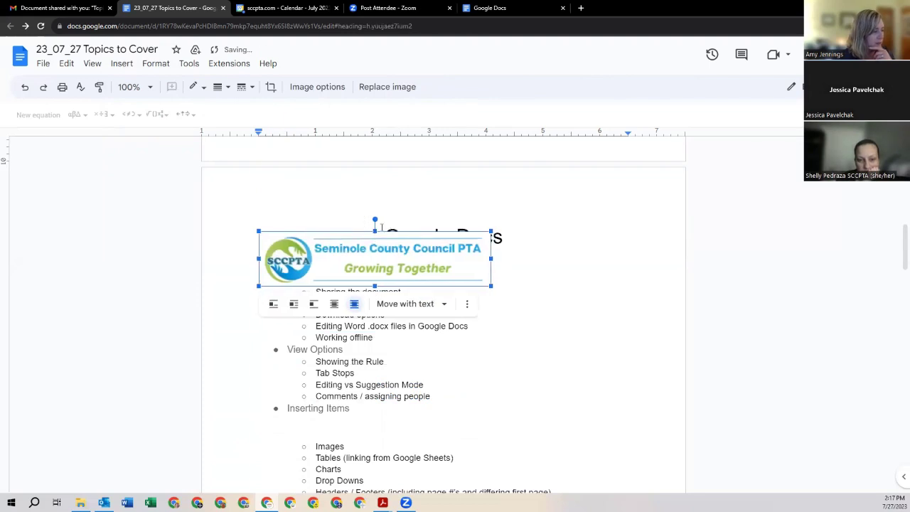
pyautogui.rightClick(357, 249)
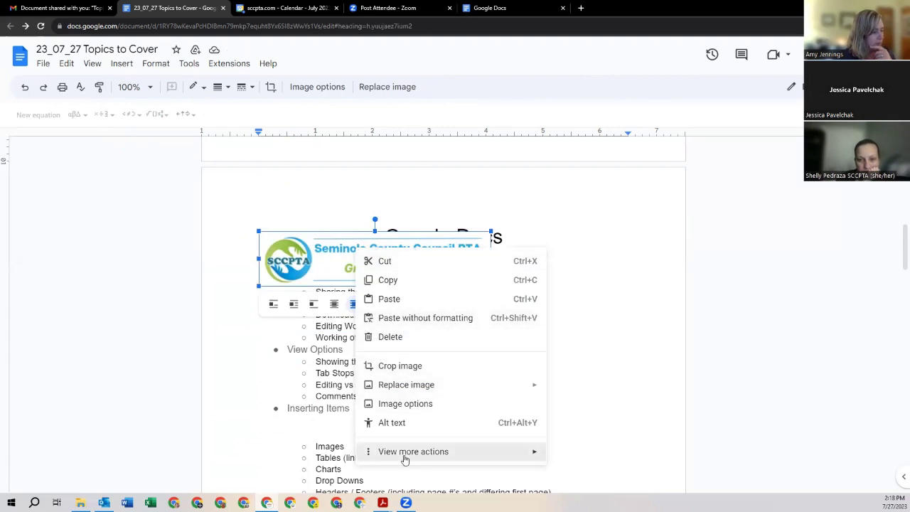
pyautogui.moveTo(404, 459)
pyautogui.click(326, 260)
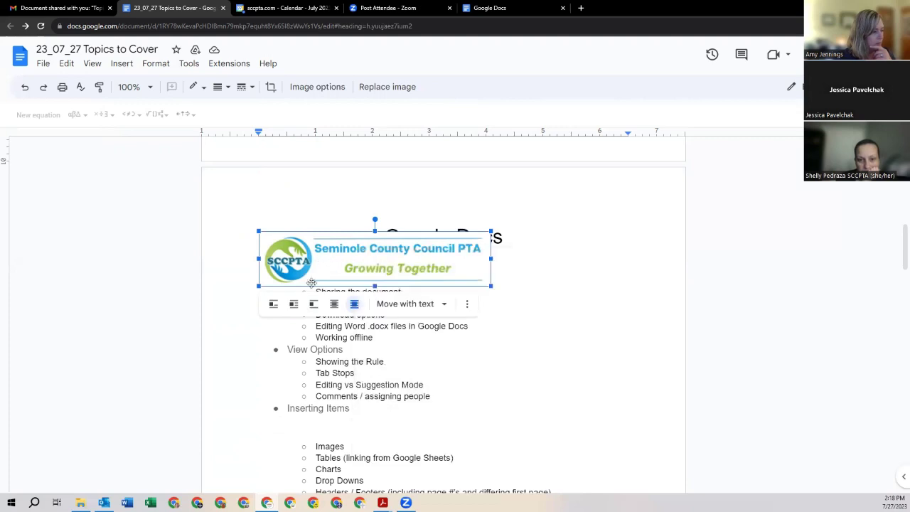
pyautogui.click(276, 308)
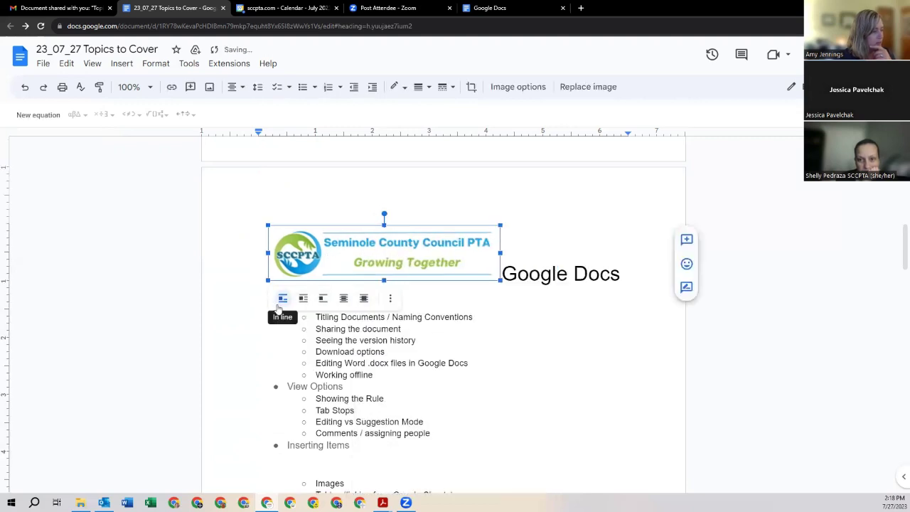
# Step: Move the 'Google Docs' title below the logo, left-align both, and remove the empty line between
pyautogui.click(513, 270)
pyautogui.press('Return')
pyautogui.press('Return')
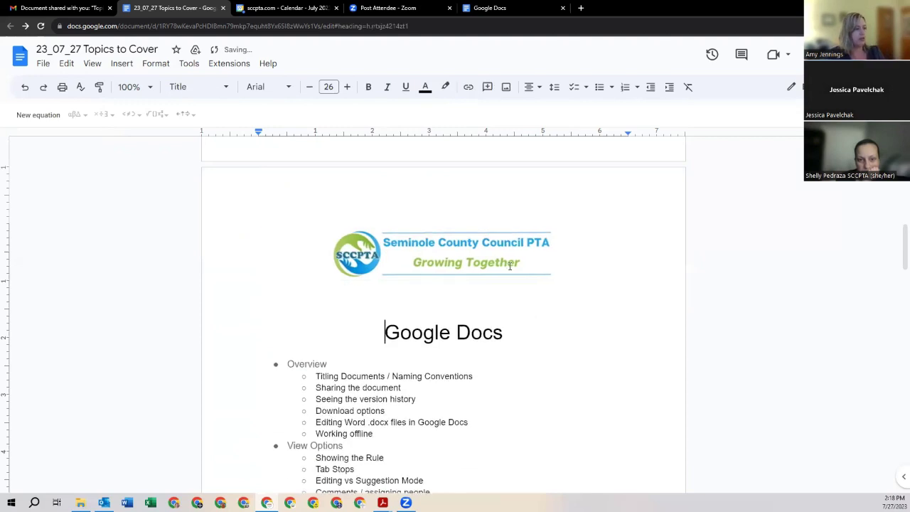
pyautogui.hotkey('ctrl', 'shift', 'l')
pyautogui.click(469, 247)
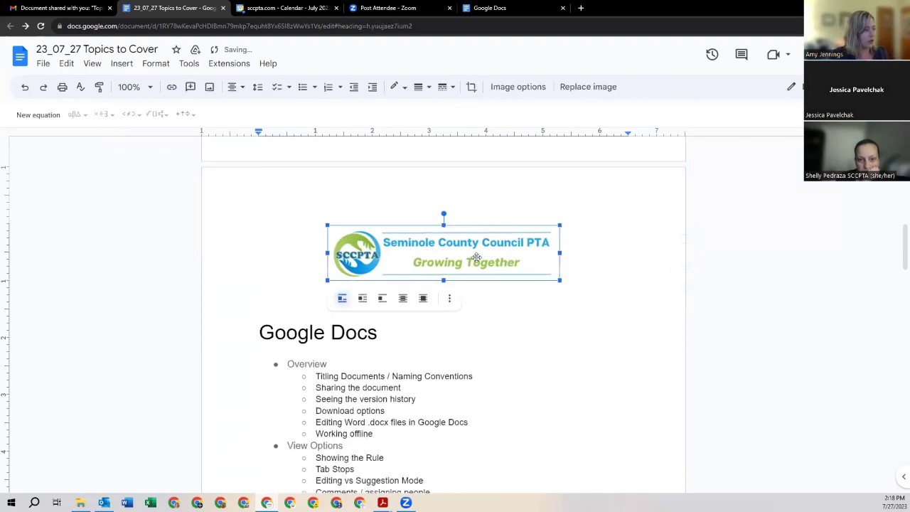
pyautogui.click(235, 87)
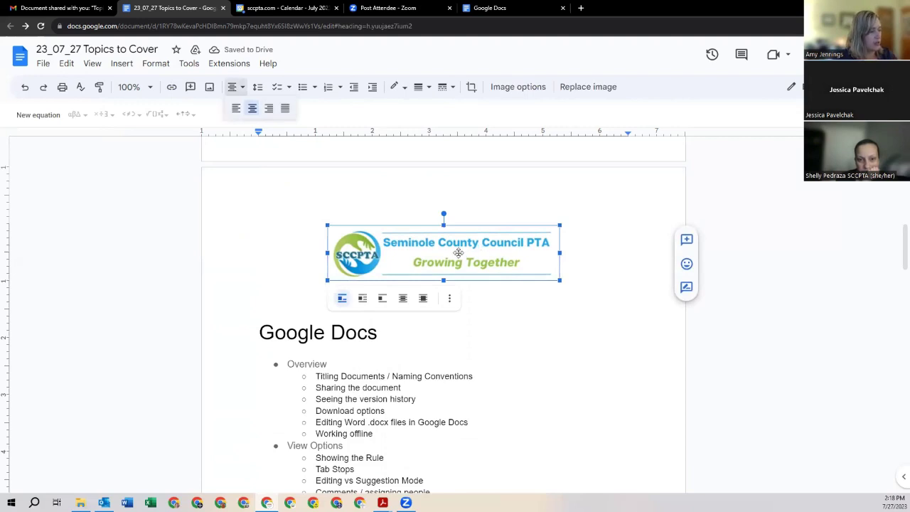
pyautogui.click(237, 108)
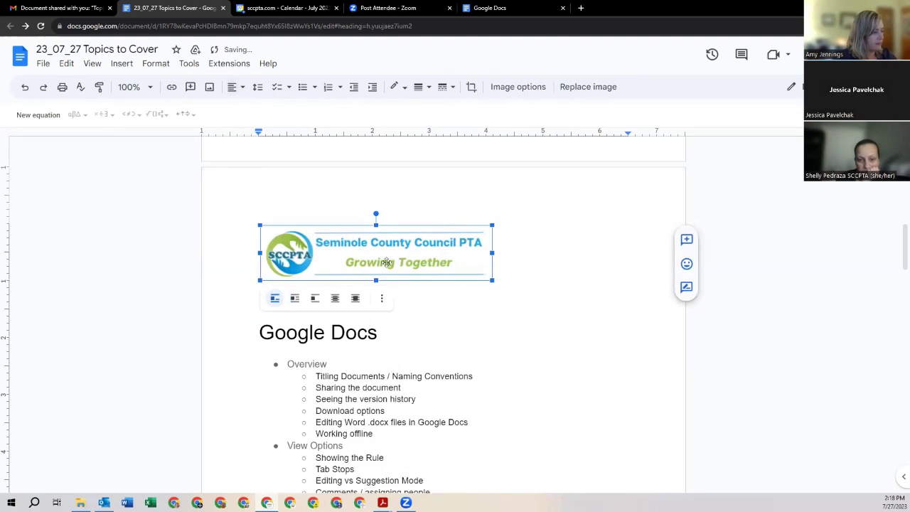
pyautogui.click(361, 311)
pyautogui.press('BackSpace')
pyautogui.press('BackSpace')
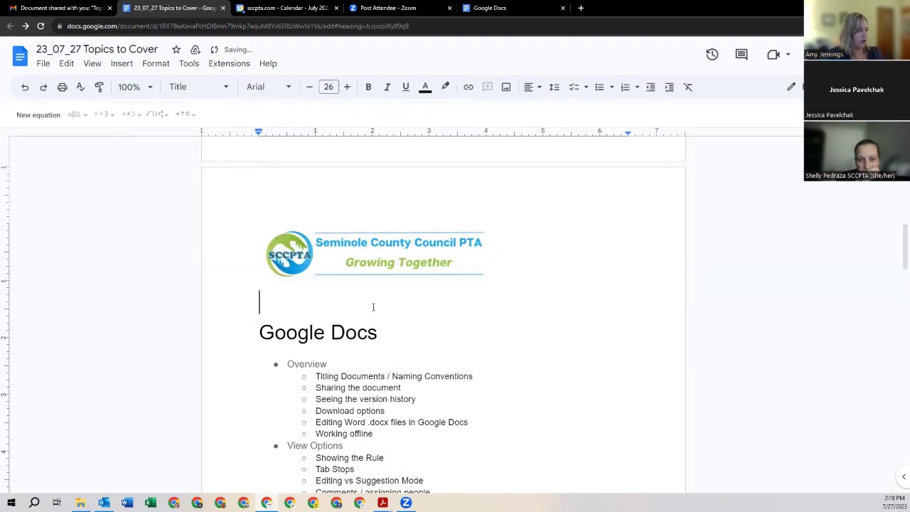
pyautogui.scroll(-2, 509, 295)
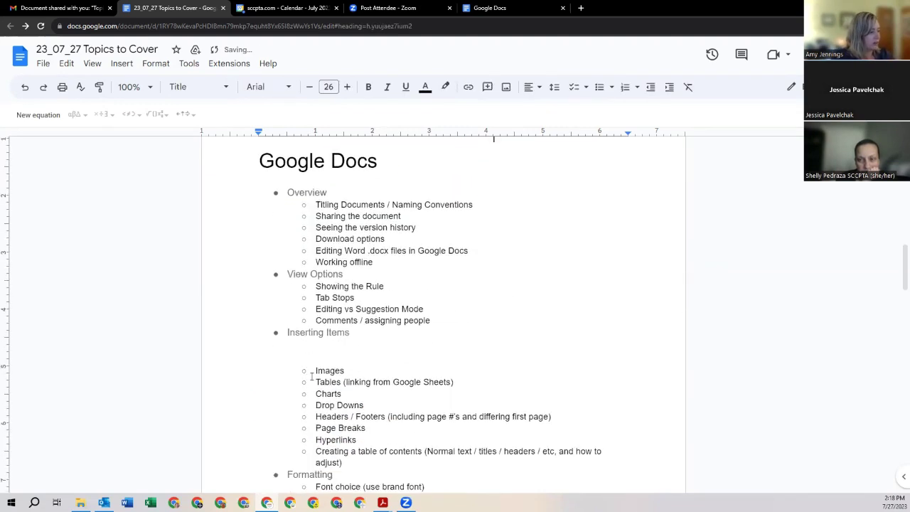
# Step: Remove a blank line under Inserting Items, then add one back
pyautogui.click(321, 350)
pyautogui.press('BackSpace')
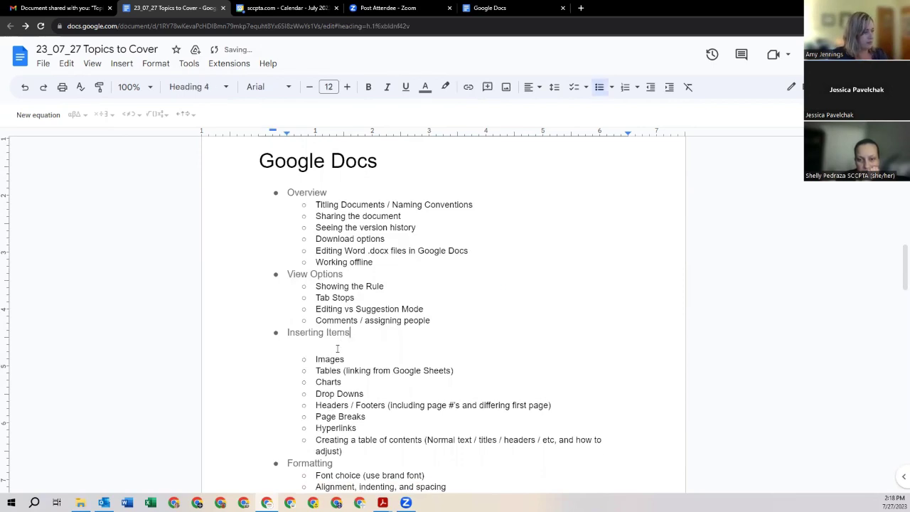
pyautogui.click(339, 349)
pyautogui.press('Return')
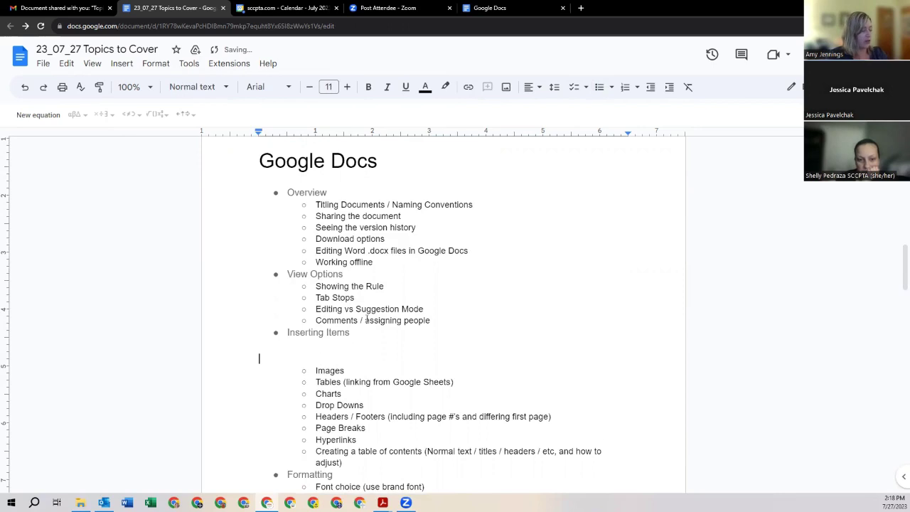
# Step: Insert a test link 'Compl' pointing to the 21-23 SCCPTA Compliance Tracker
pyautogui.click(121, 64)
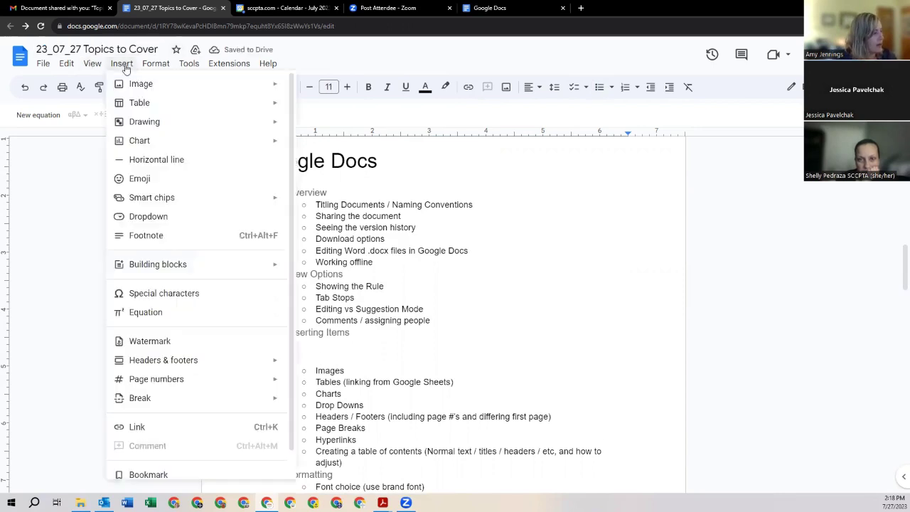
pyautogui.moveTo(134, 101)
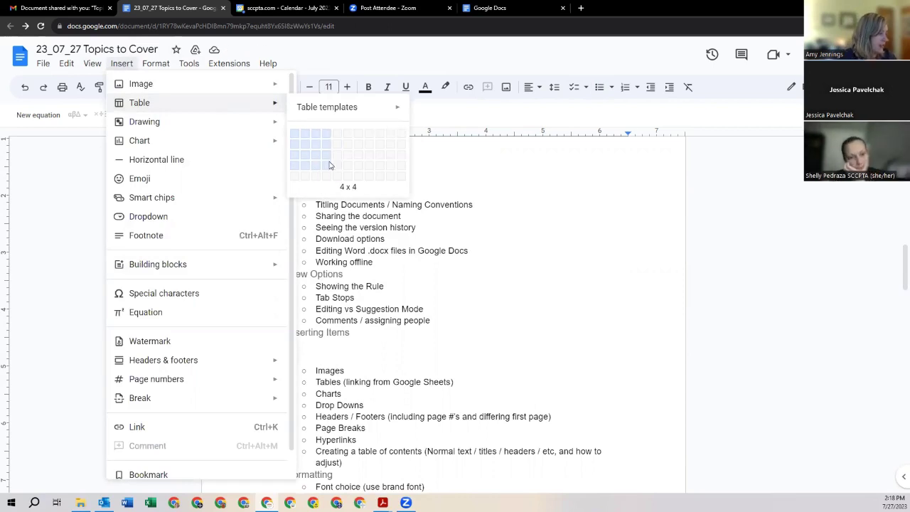
pyautogui.moveTo(91, 63)
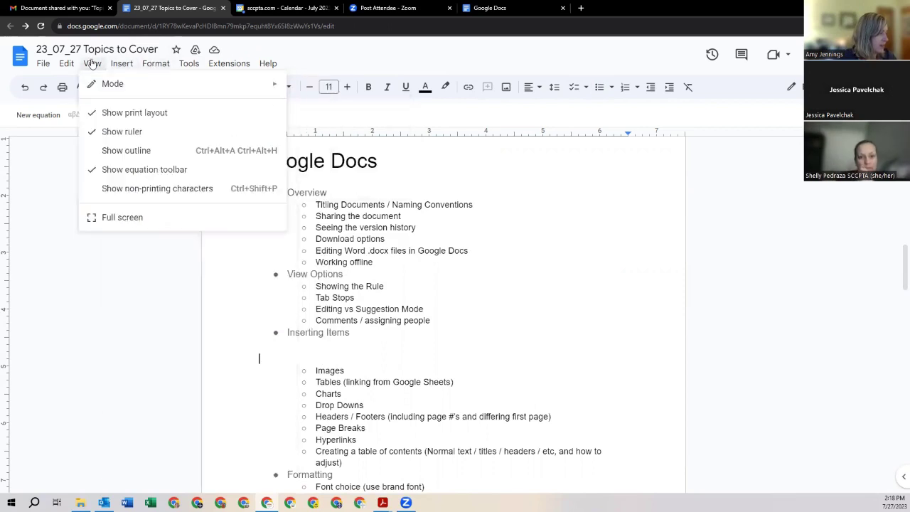
pyautogui.click(66, 64)
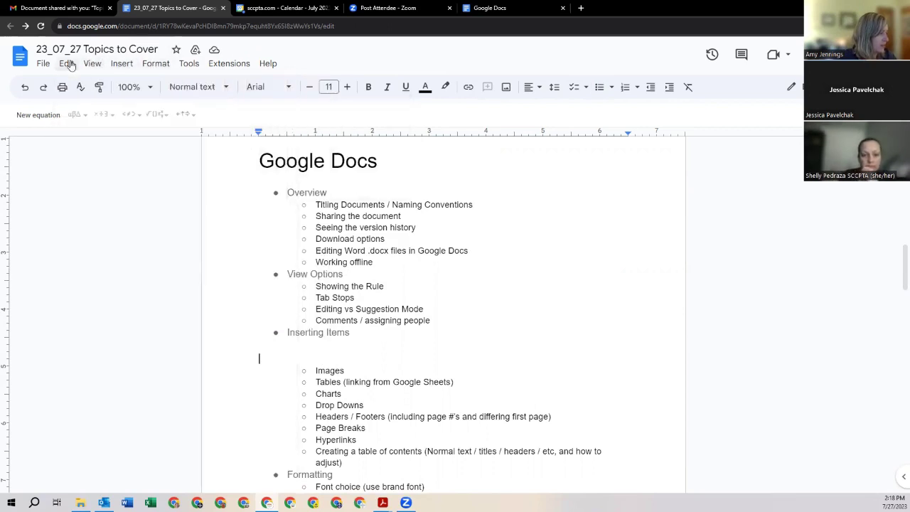
pyautogui.click(118, 65)
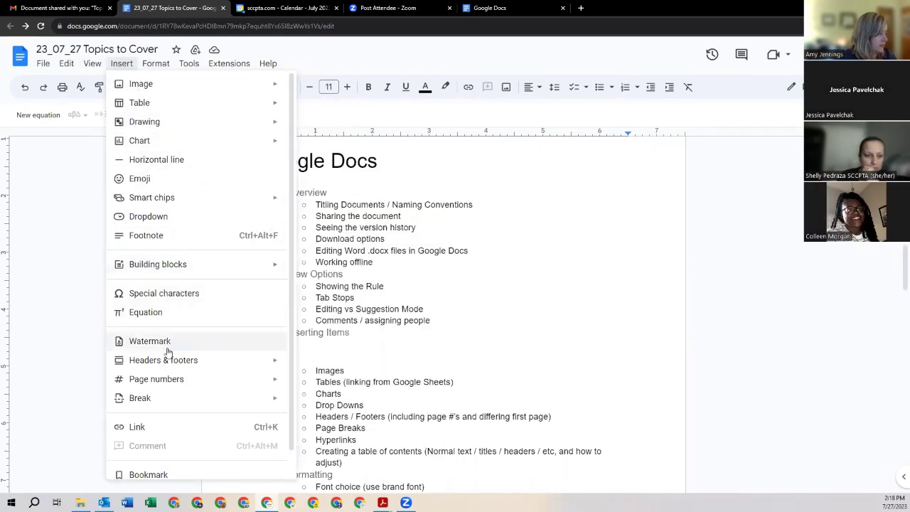
pyautogui.moveTo(168, 360)
pyautogui.scroll(-1, 201, 447)
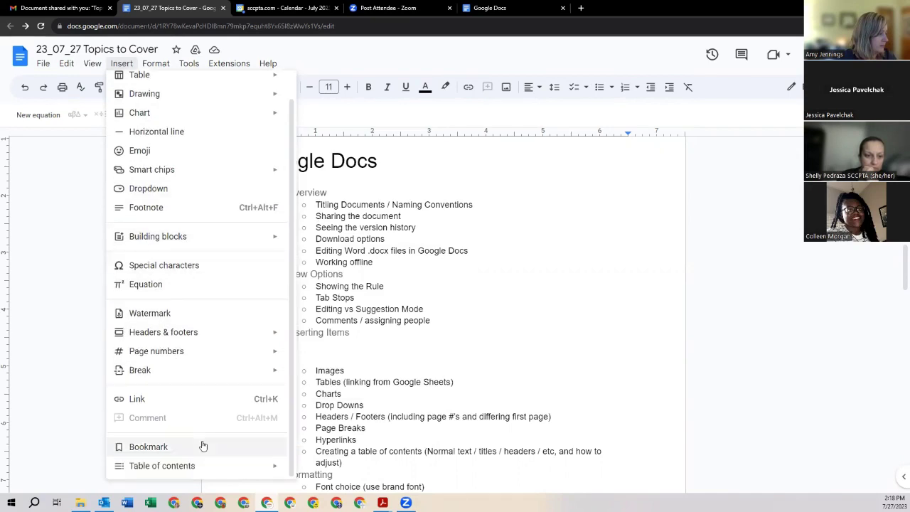
pyautogui.click(157, 402)
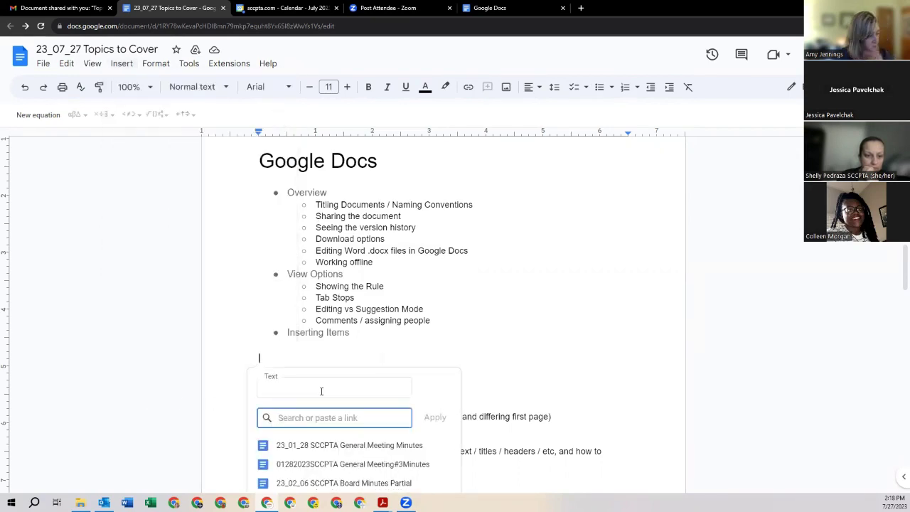
pyautogui.click(336, 394)
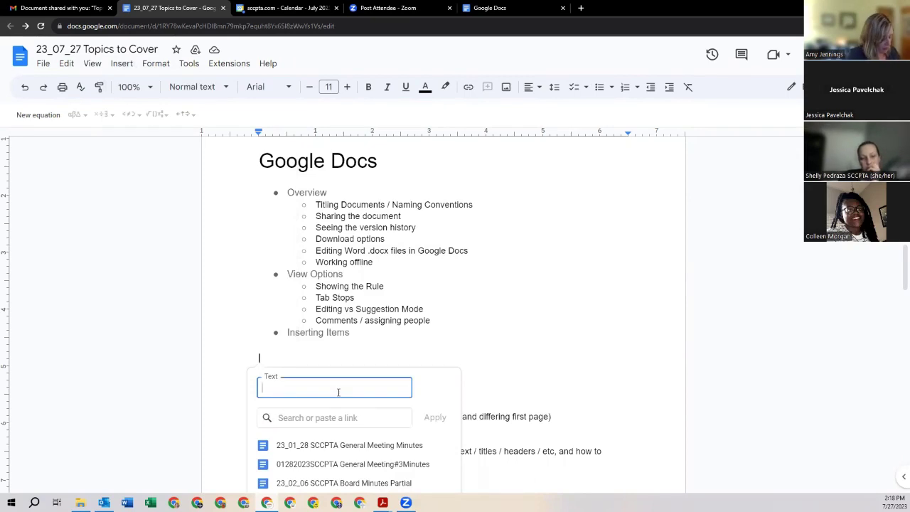
pyautogui.write('Compl')
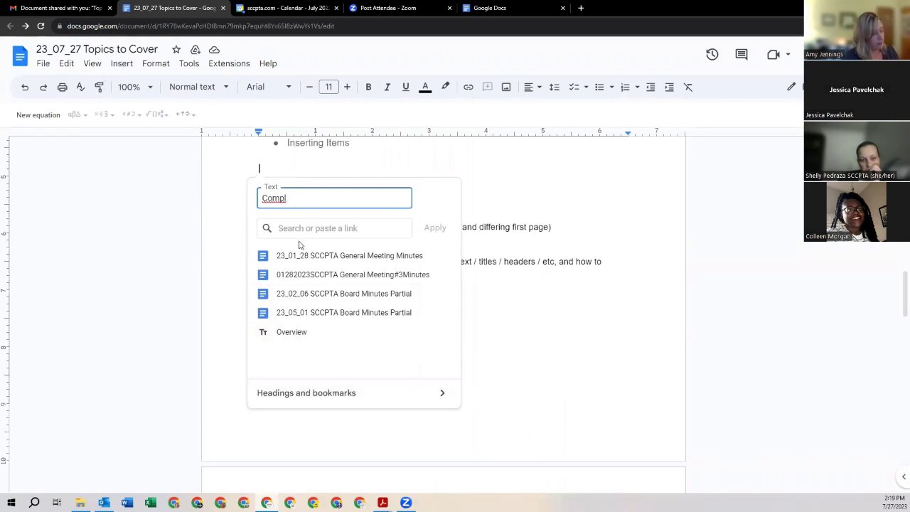
pyautogui.moveTo(293, 202); pyautogui.dragTo(230, 195)
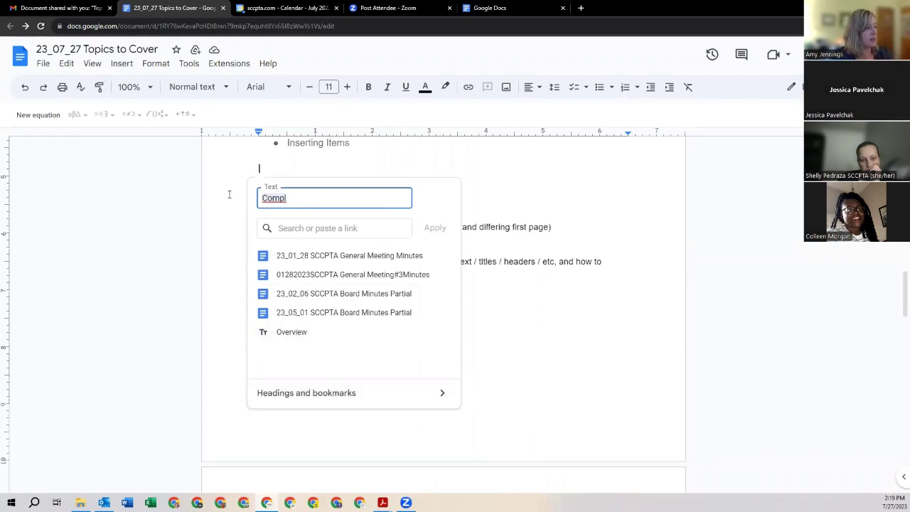
pyautogui.click(322, 228)
pyautogui.write('com')
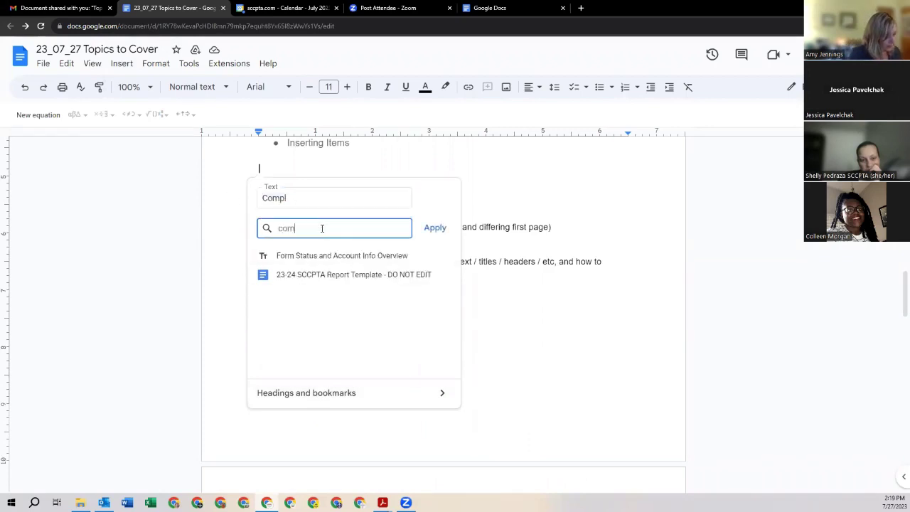
pyautogui.write('plia')
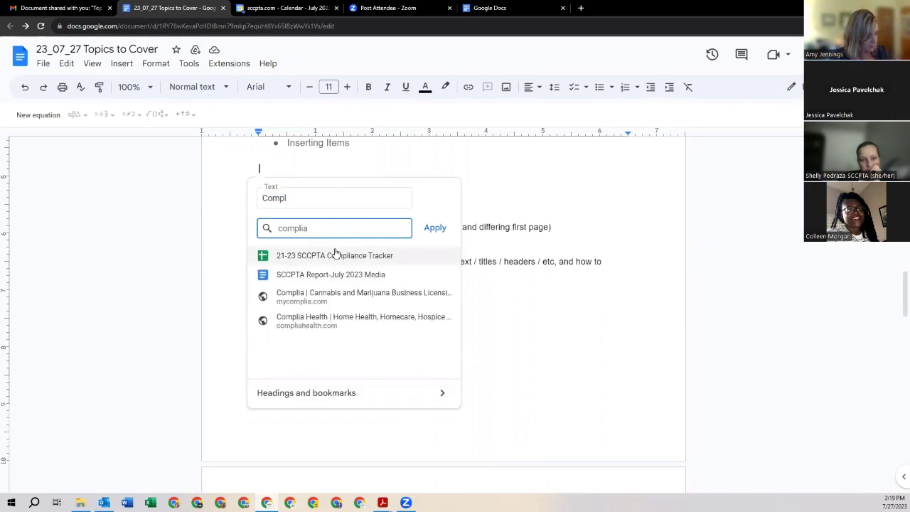
pyautogui.click(329, 260)
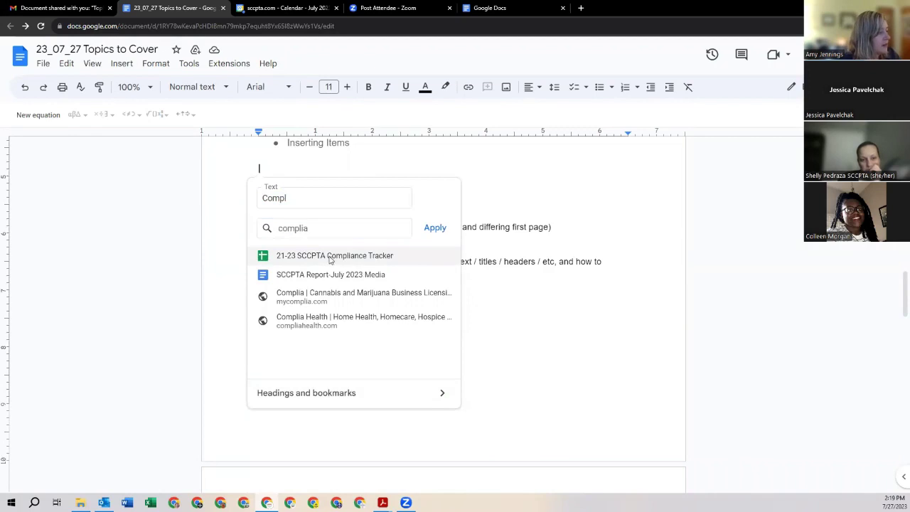
# Step: Delete the test link text 'Compl' and its leftover empty line
pyautogui.scroll(2, 313, 213)
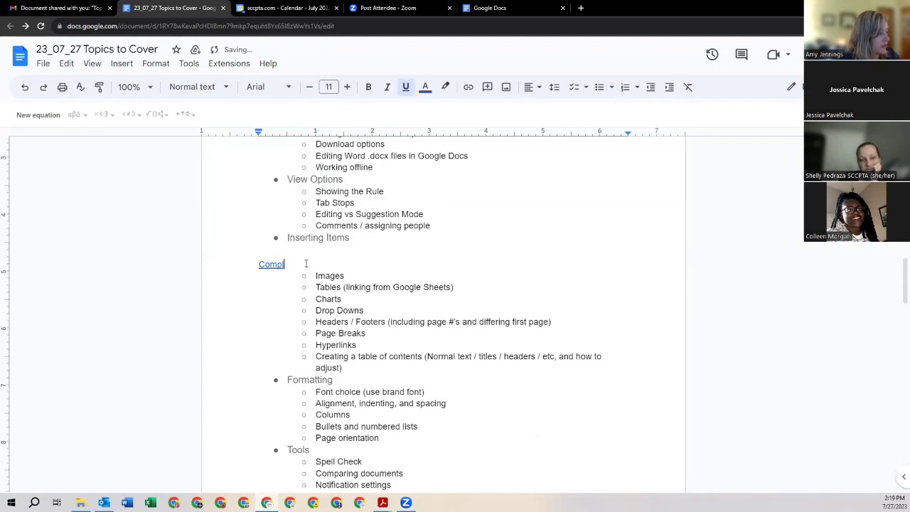
pyautogui.click(306, 262)
pyautogui.doubleClick(259, 264)
pyautogui.press('BackSpace')
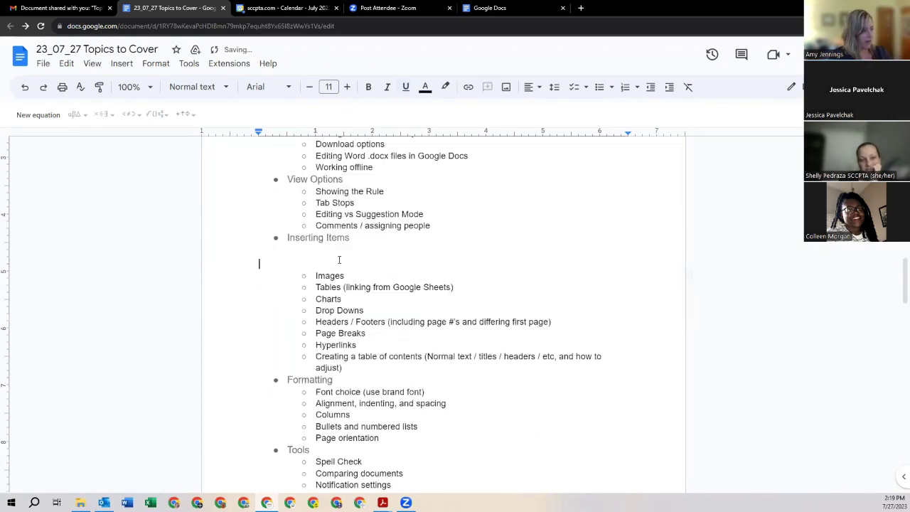
pyautogui.press('BackSpace')
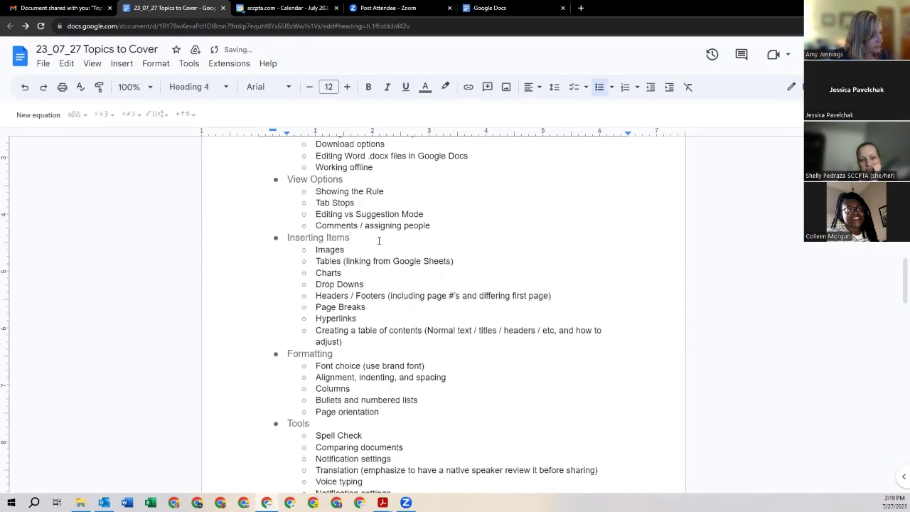
# Step: Try inserting a chart from the Jeopardy Questions/Answers spreadsheet, then cancel since it has none
pyautogui.scroll(-1, 379, 241)
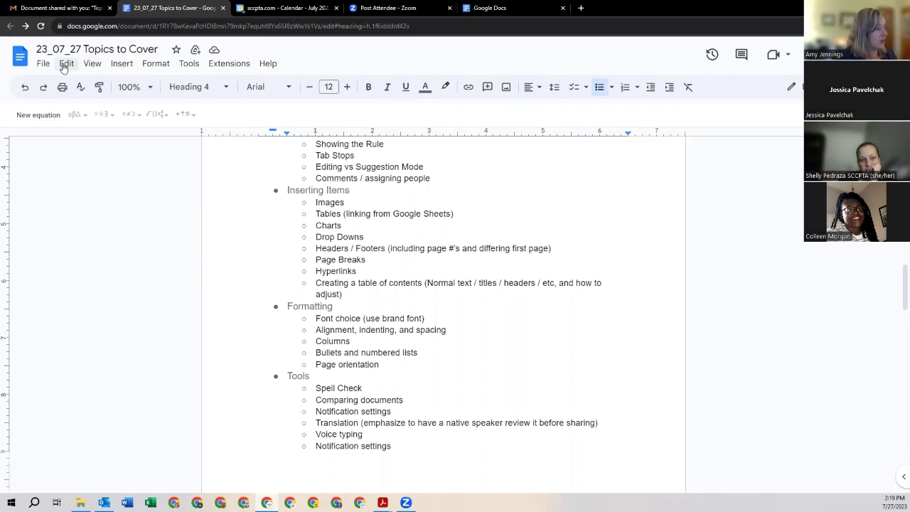
pyautogui.click(122, 65)
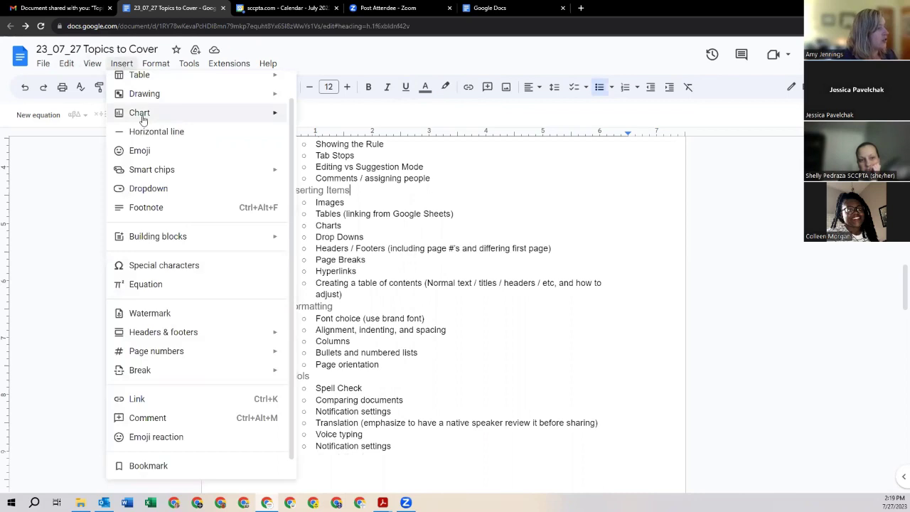
pyautogui.moveTo(142, 118)
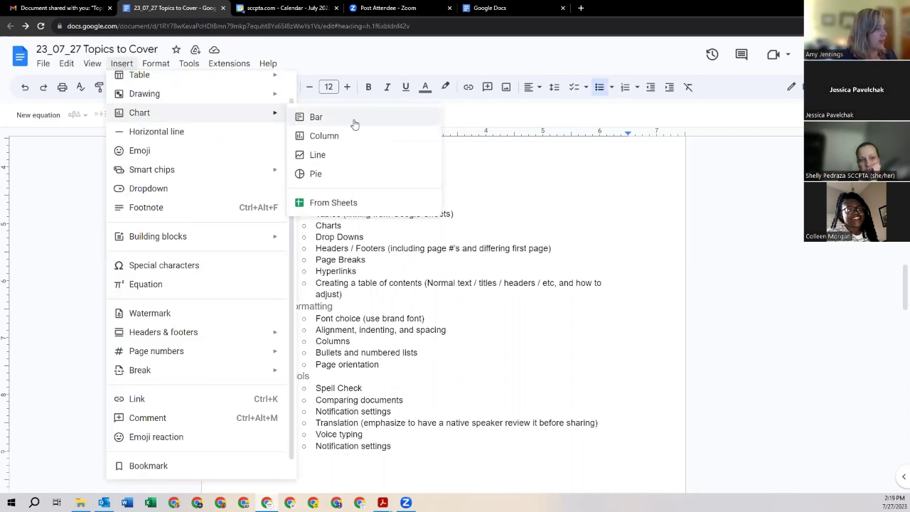
pyautogui.click(344, 204)
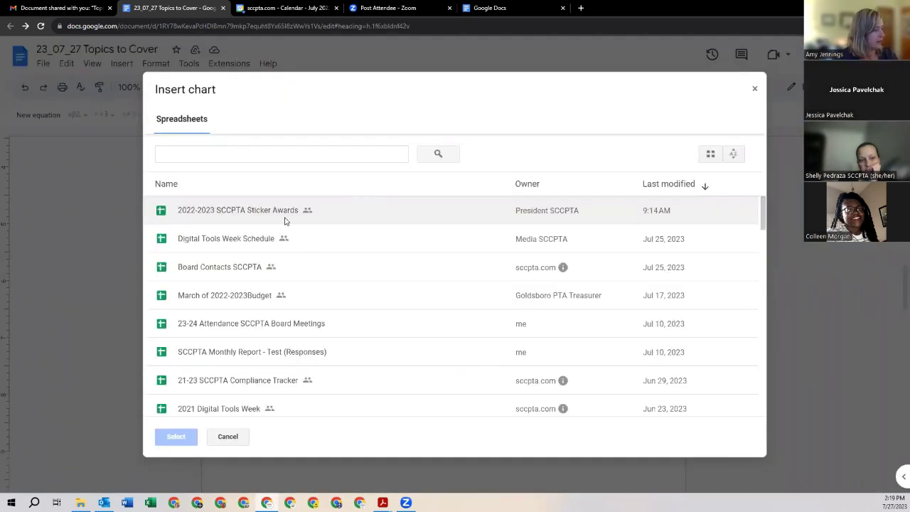
pyautogui.scroll(-3, 400, 272)
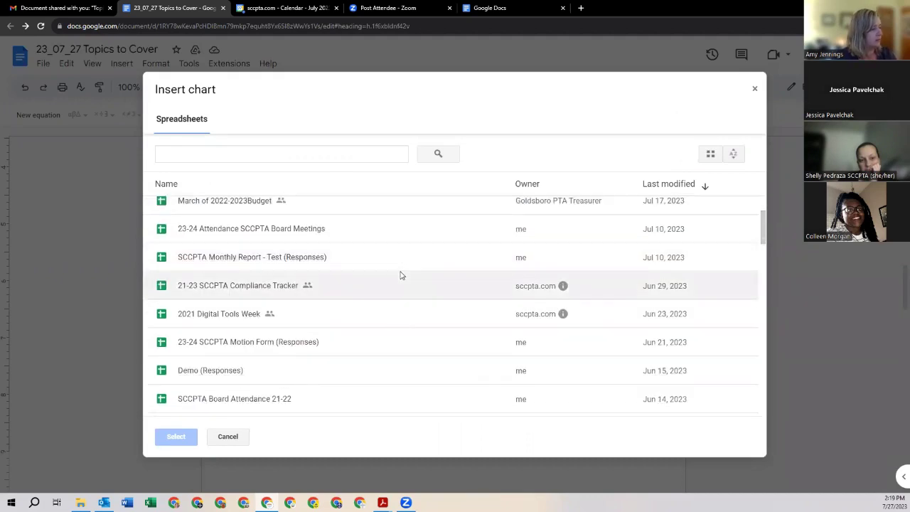
pyautogui.scroll(-1, 391, 279)
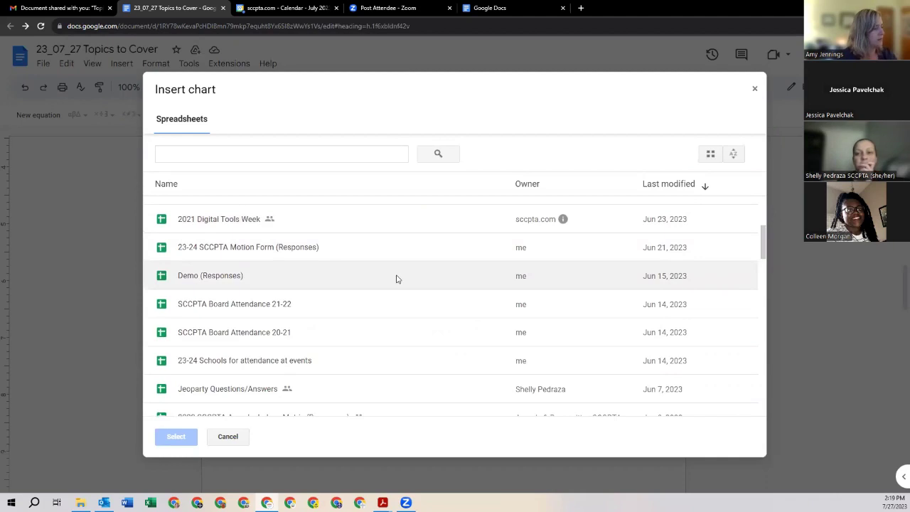
pyautogui.scroll(-1, 397, 279)
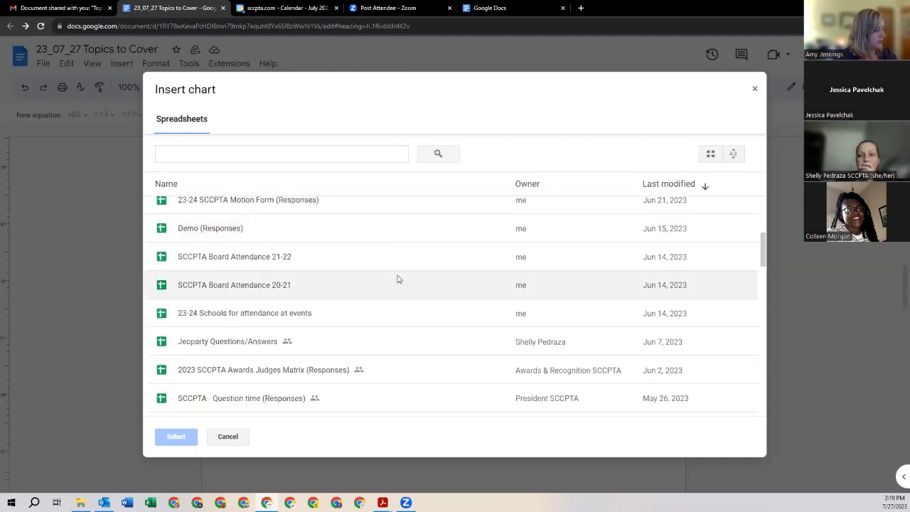
pyautogui.doubleClick(211, 342)
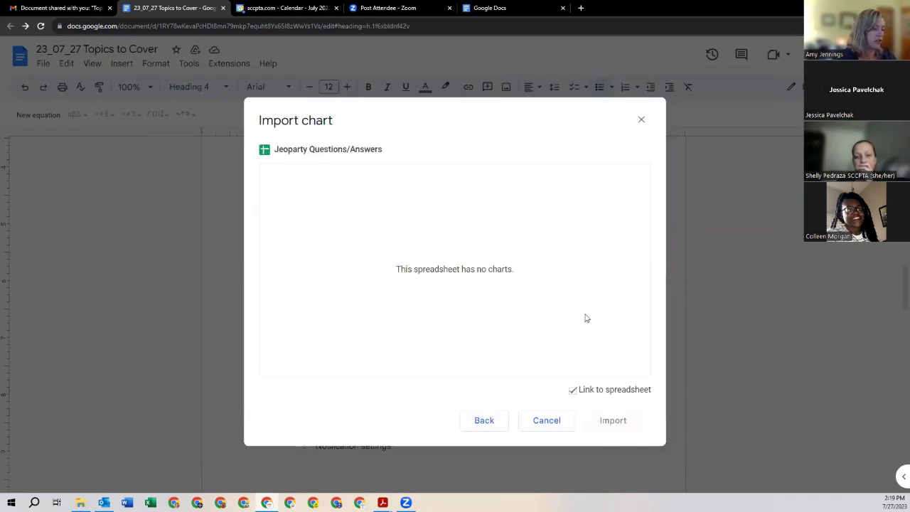
pyautogui.click(640, 120)
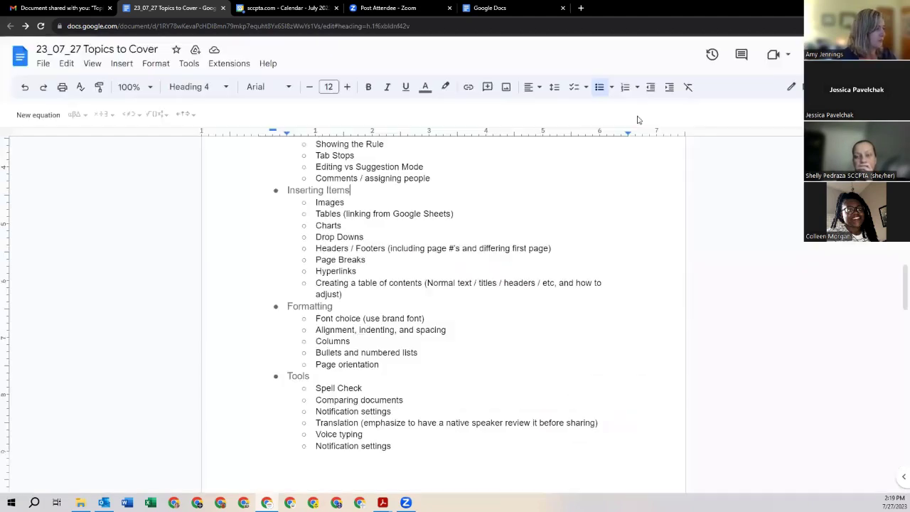
pyautogui.click(122, 63)
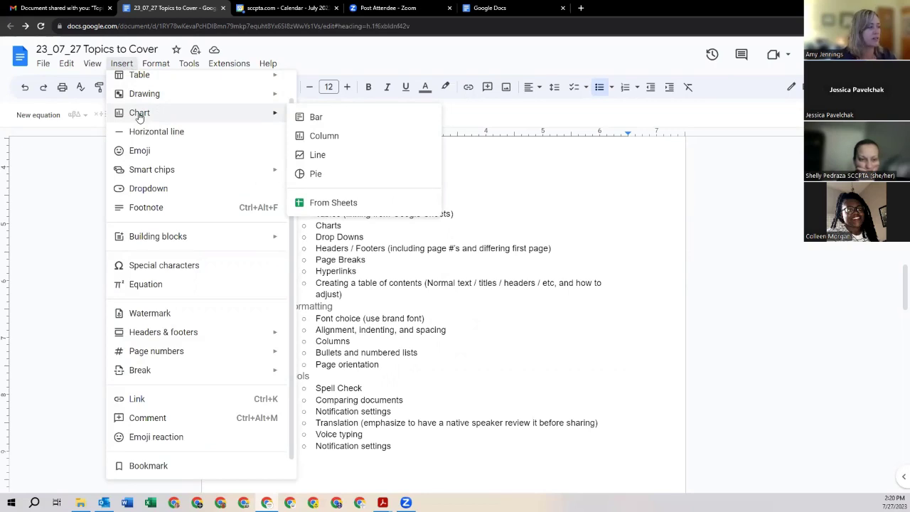
pyautogui.click(477, 319)
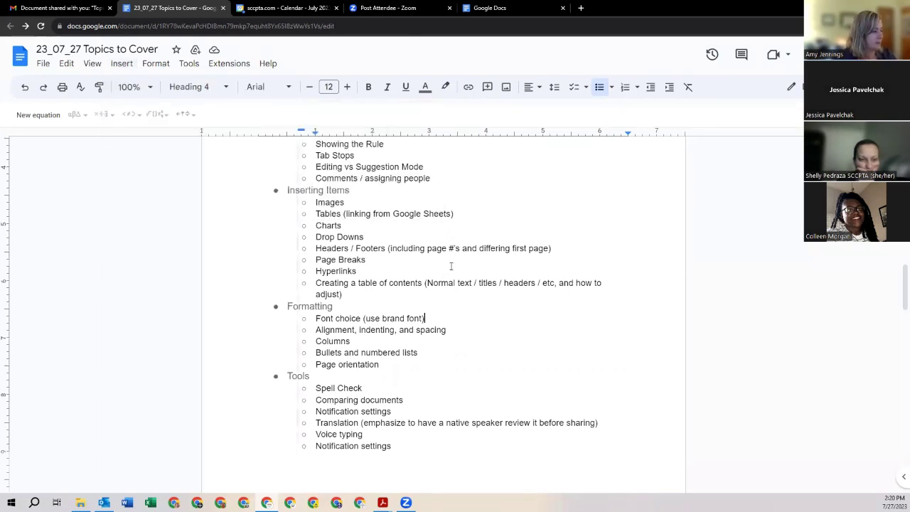
pyautogui.scroll(-1, 461, 242)
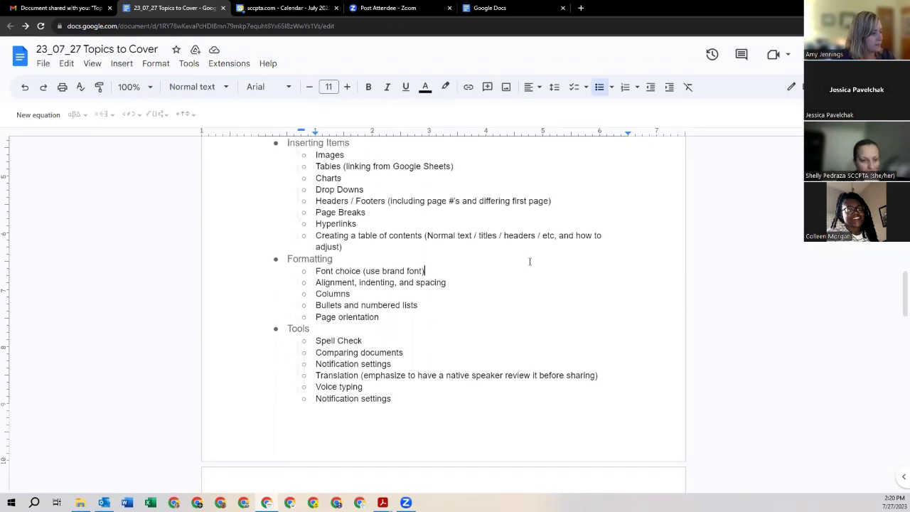
pyautogui.click(373, 190)
pyautogui.scroll(-1, 376, 190)
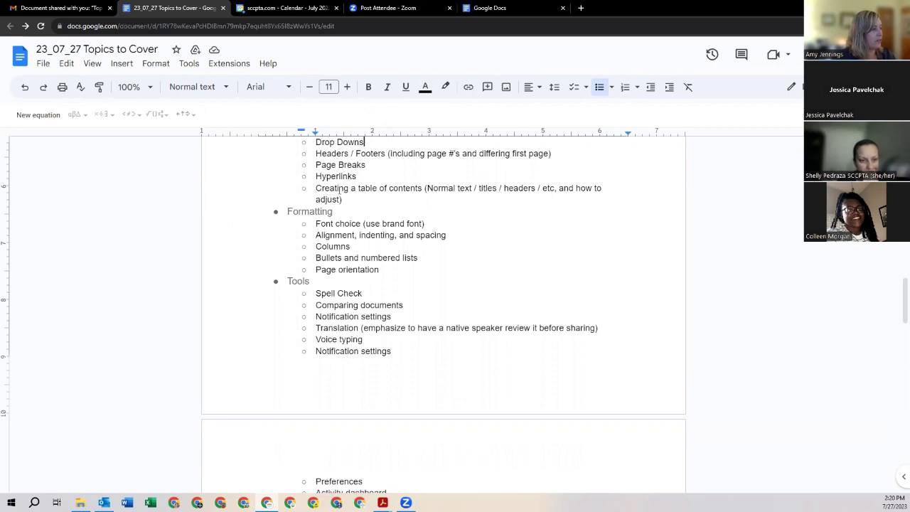
# Step: Add page numbers to the footer, starting at 1 and including the first page
pyautogui.doubleClick(337, 382)
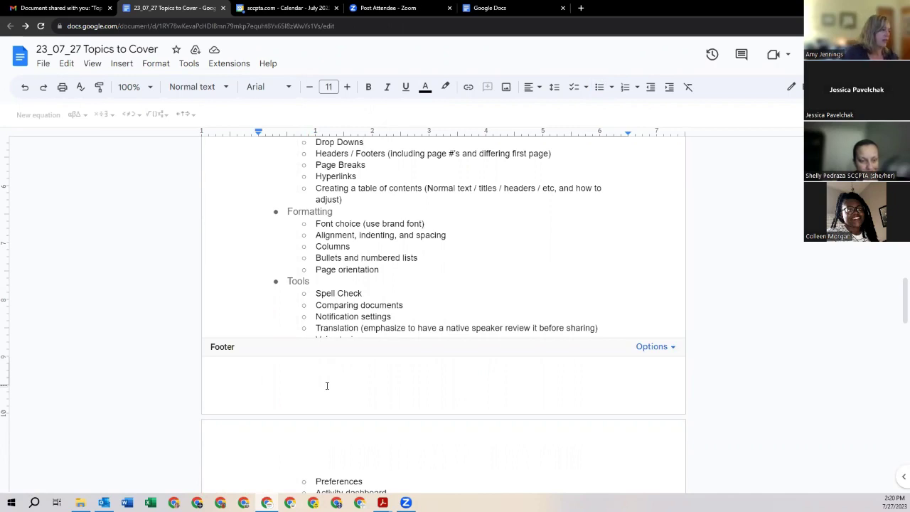
pyautogui.click(674, 347)
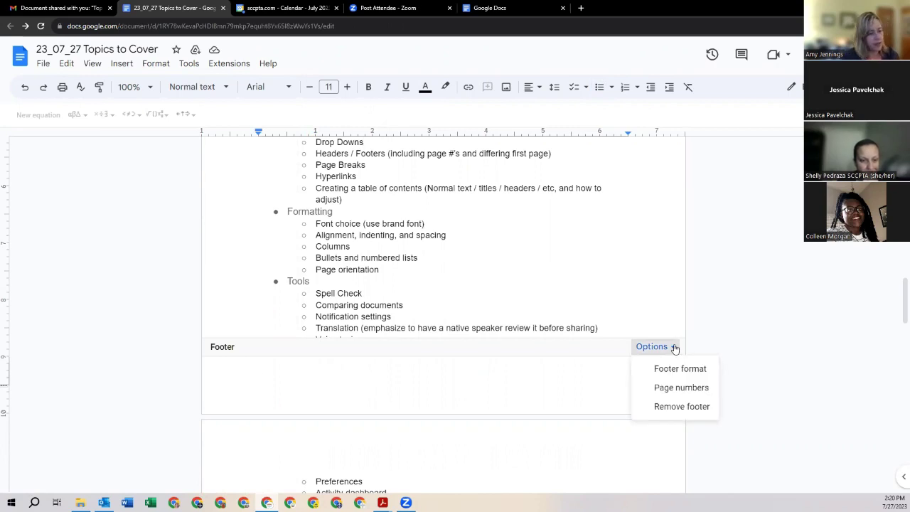
pyautogui.click(681, 388)
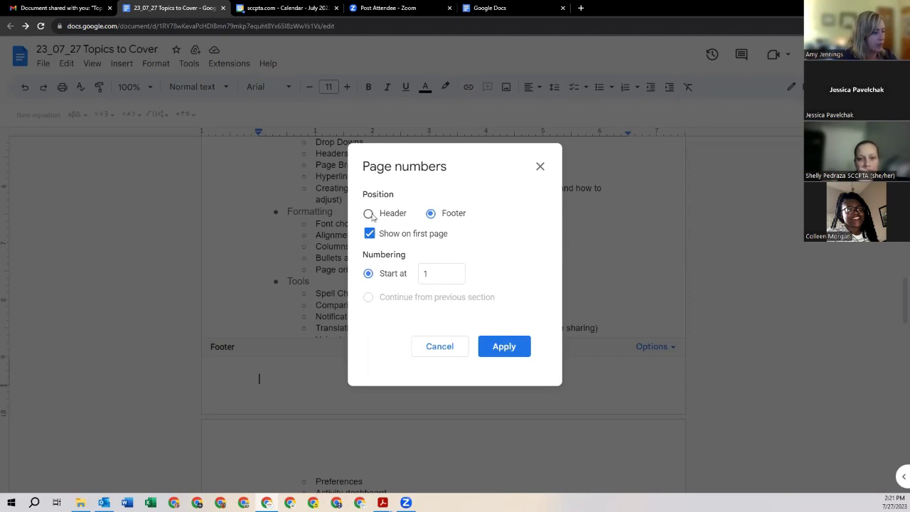
pyautogui.click(501, 346)
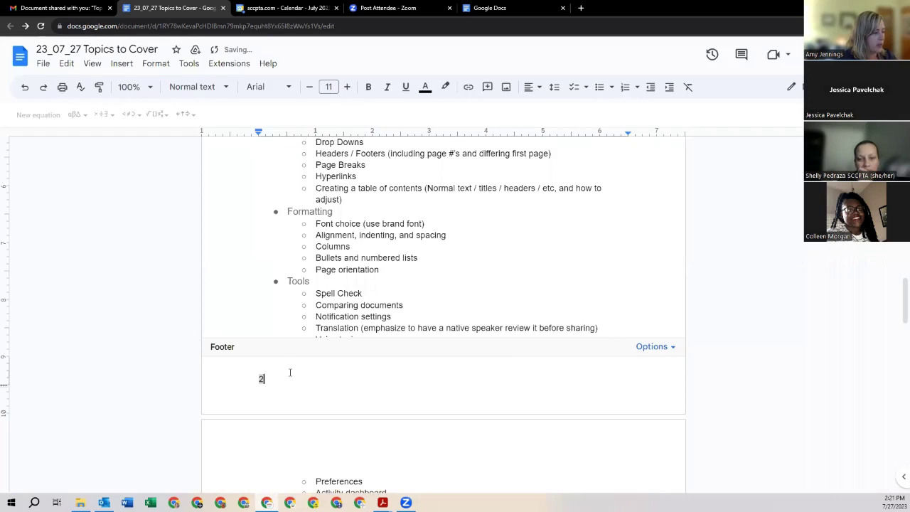
pyautogui.click(643, 347)
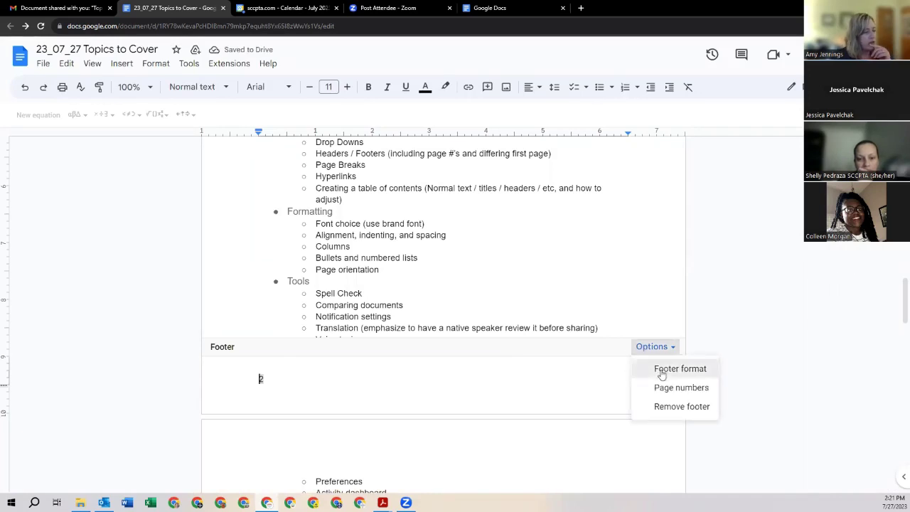
pyautogui.click(661, 370)
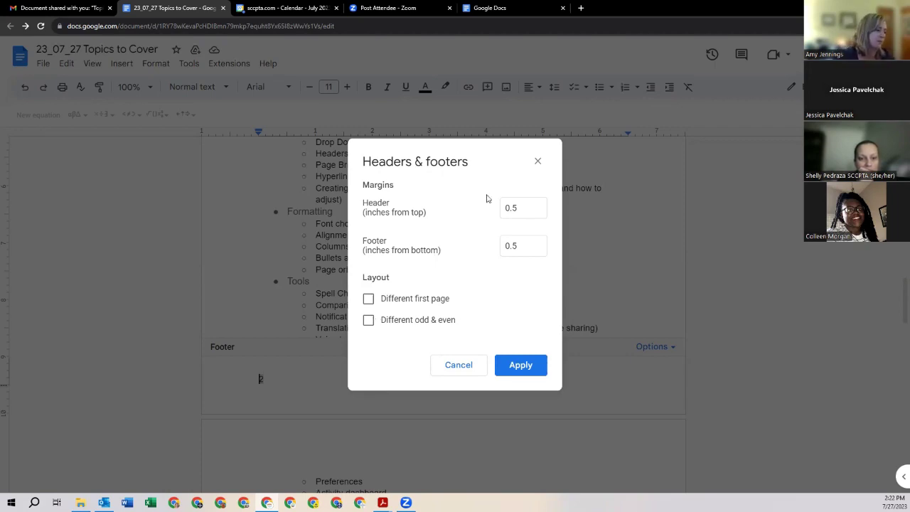
pyautogui.click(537, 160)
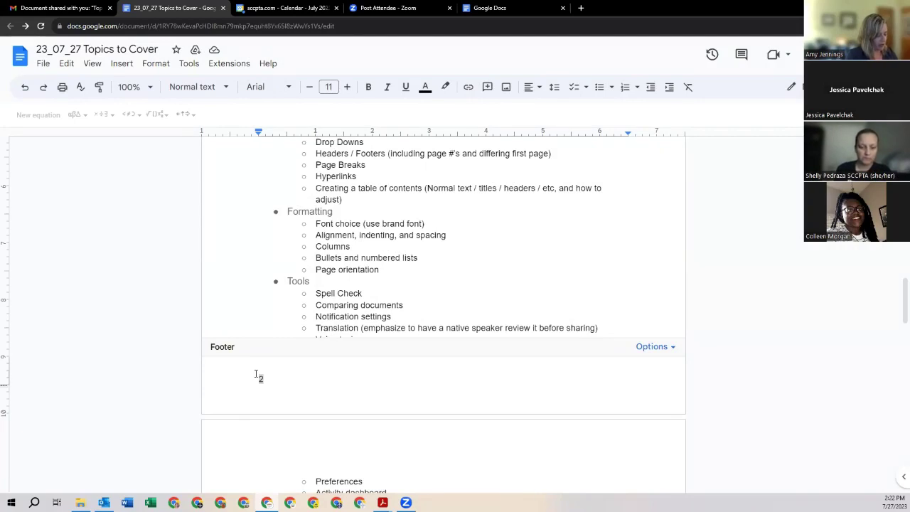
# Step: Type 'Topics to Cover Guidelines' in the footer and push the page number to the line's right end
pyautogui.write('Topics to ')
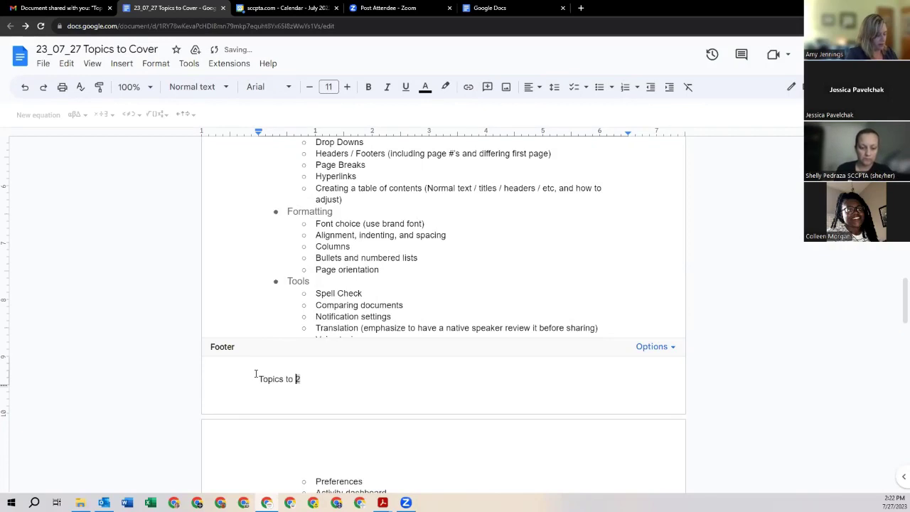
pyautogui.write('Cover Gr')
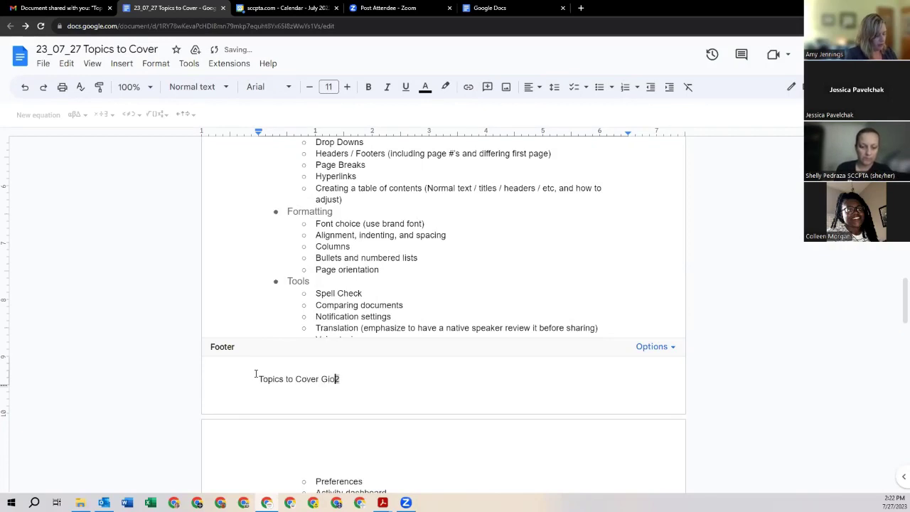
pyautogui.press('BackSpace')
pyautogui.write('uidelines')
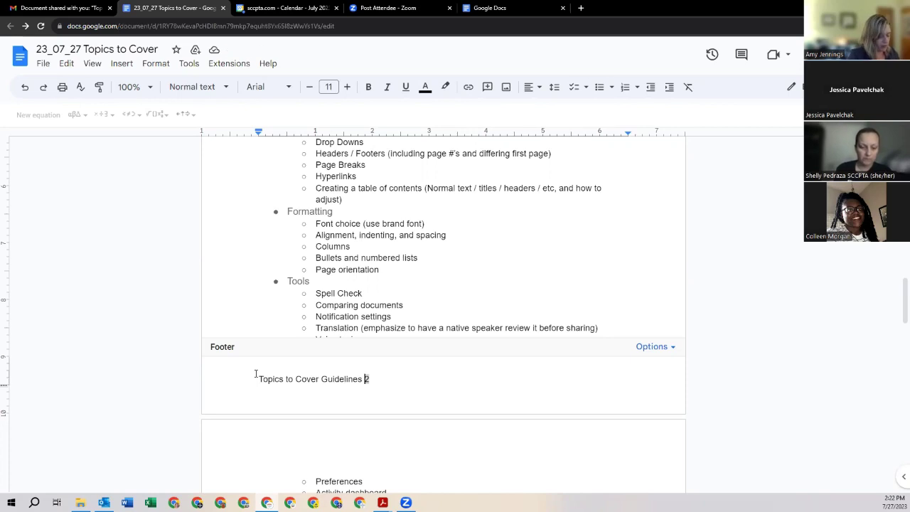
pyautogui.press('Tab')
pyautogui.press('Tab')
pyautogui.press('Tab')
pyautogui.press('Tab')
pyautogui.press('Tab')
pyautogui.press('Tab')
pyautogui.press('Tab')
pyautogui.press('Tab')
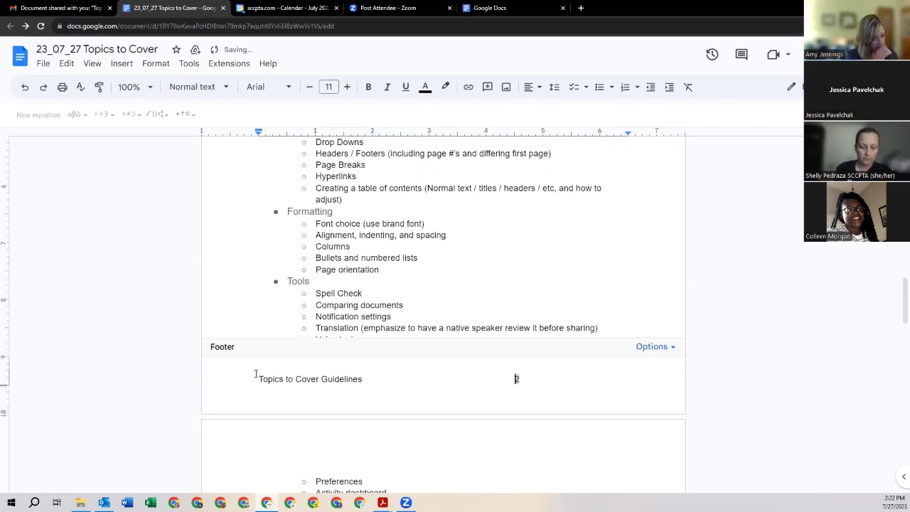
pyautogui.press('Tab')
pyautogui.press('Tab')
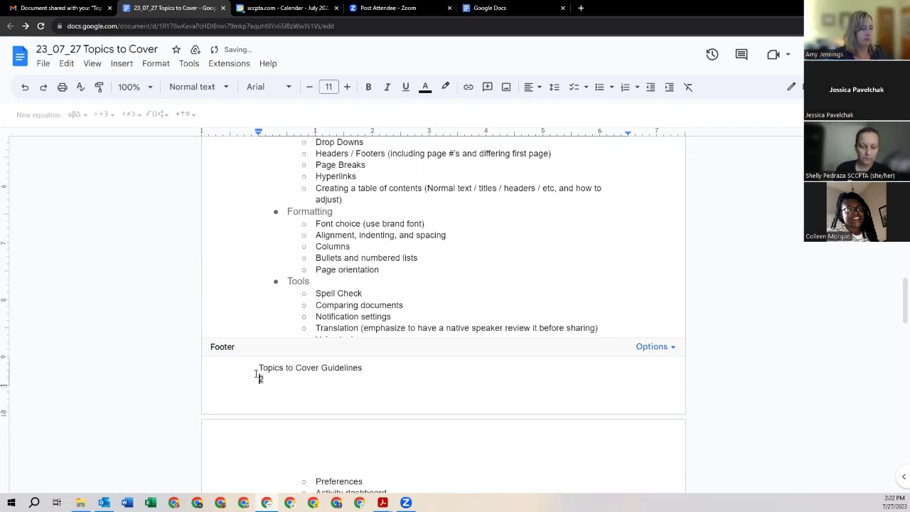
pyautogui.press('BackSpace')
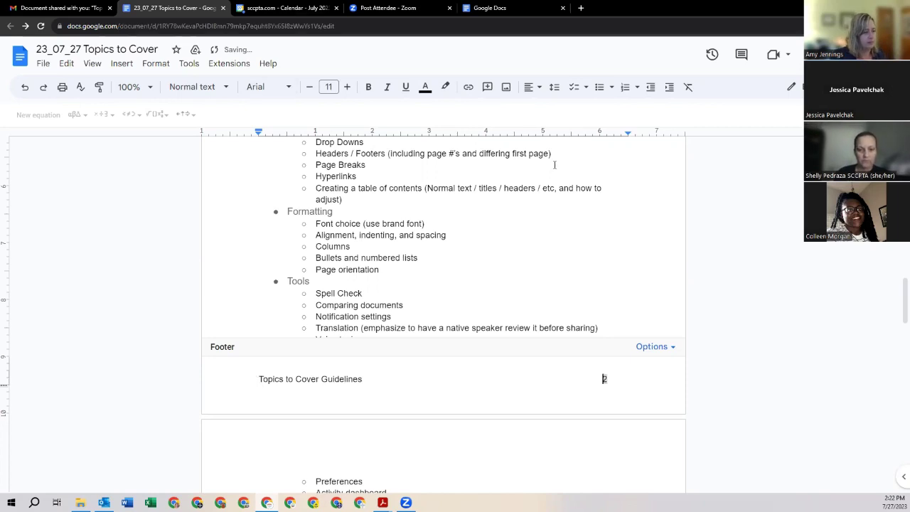
pyautogui.press('Tab')
pyautogui.press('BackSpace')
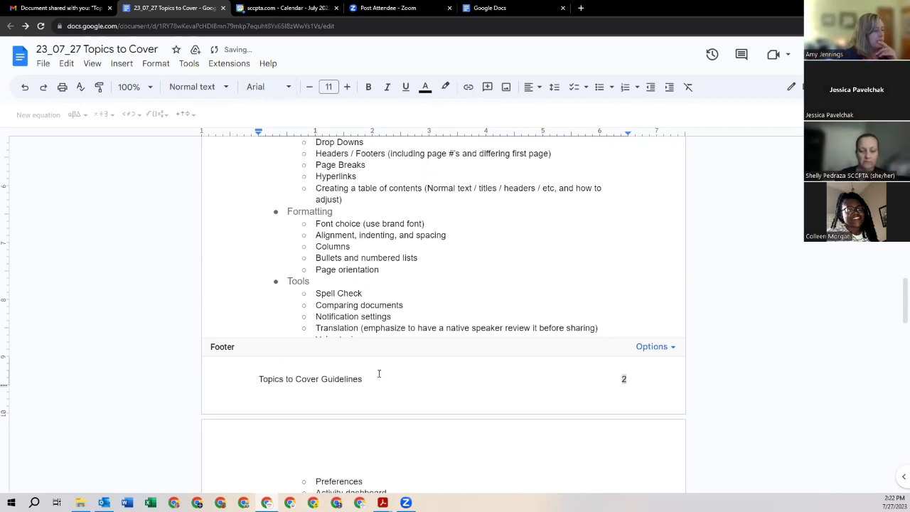
# Step: Italicize the footer title and return to the body text
pyautogui.moveTo(362, 379); pyautogui.dragTo(256, 381)
pyautogui.click(388, 87)
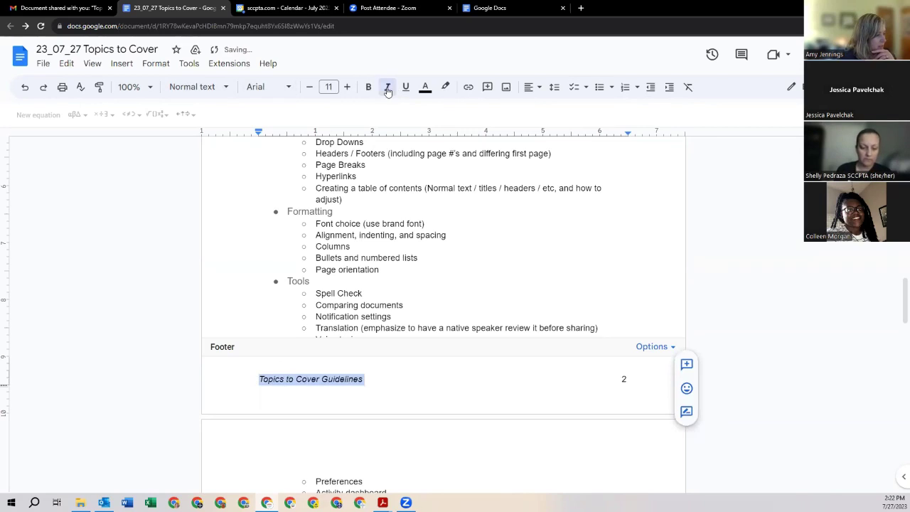
pyautogui.click(429, 377)
pyautogui.click(465, 279)
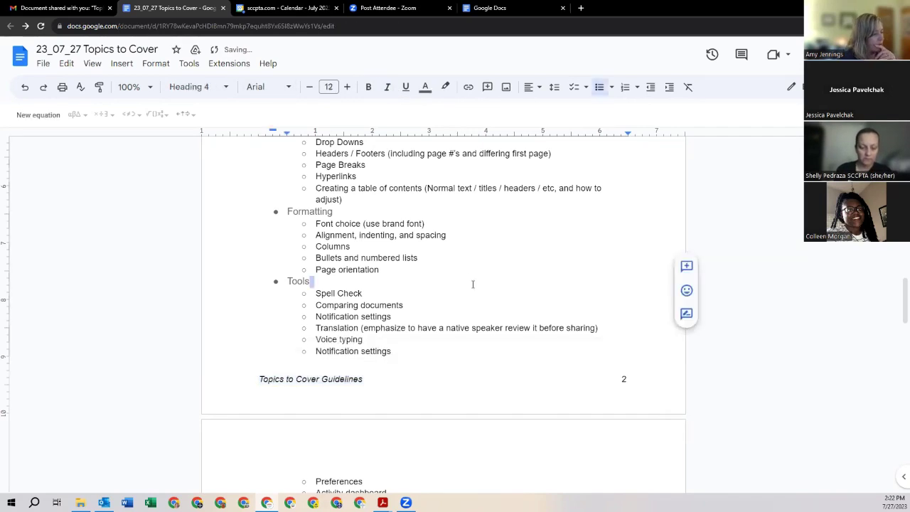
pyautogui.scroll(7, 541, 305)
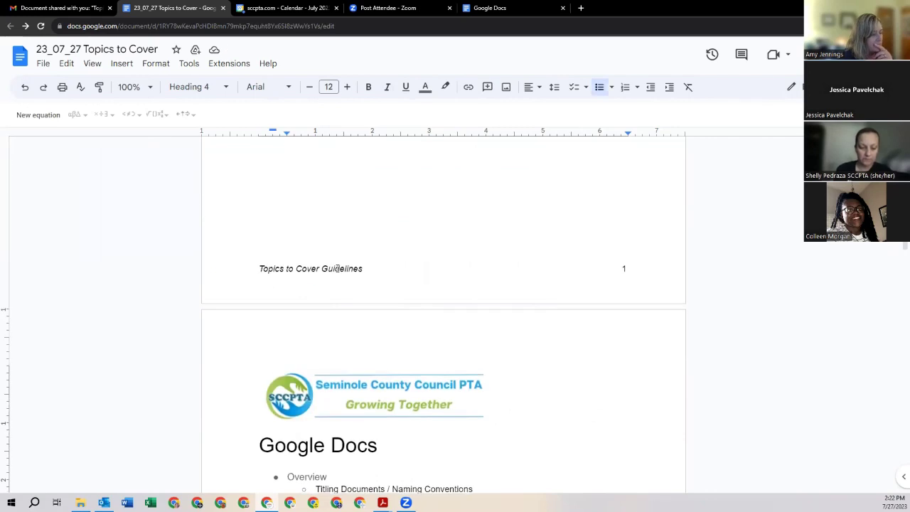
# Step: Check the header's Header format settings and close them, keeping the 0.5 inch margins
pyautogui.click(458, 313)
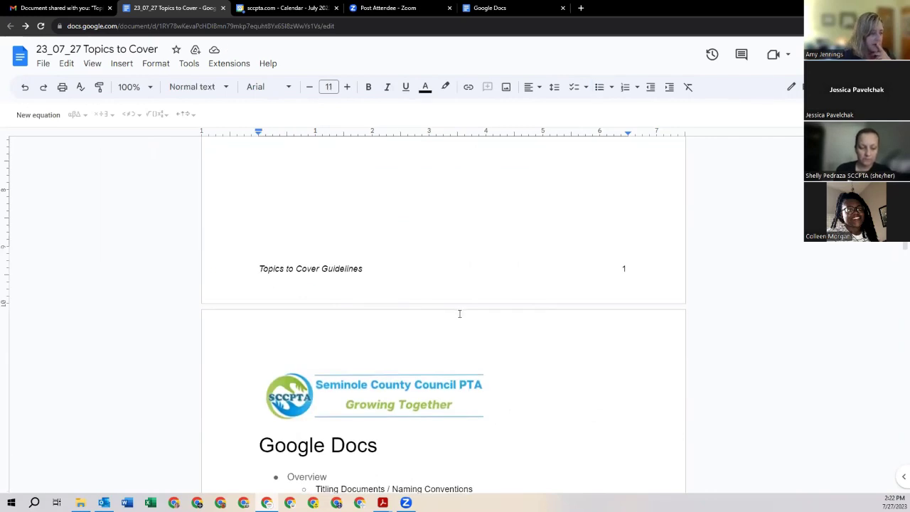
pyautogui.scroll(-2, 406, 207)
pyautogui.doubleClick(380, 198)
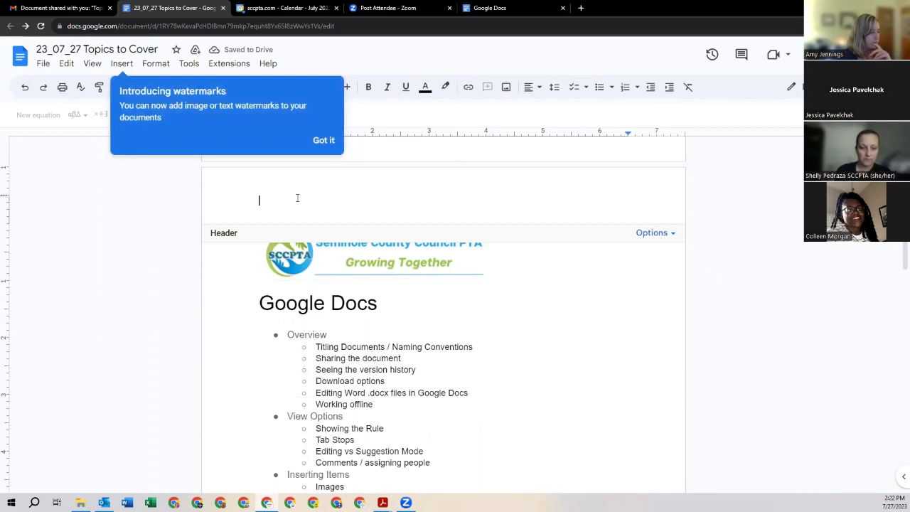
pyautogui.click(667, 233)
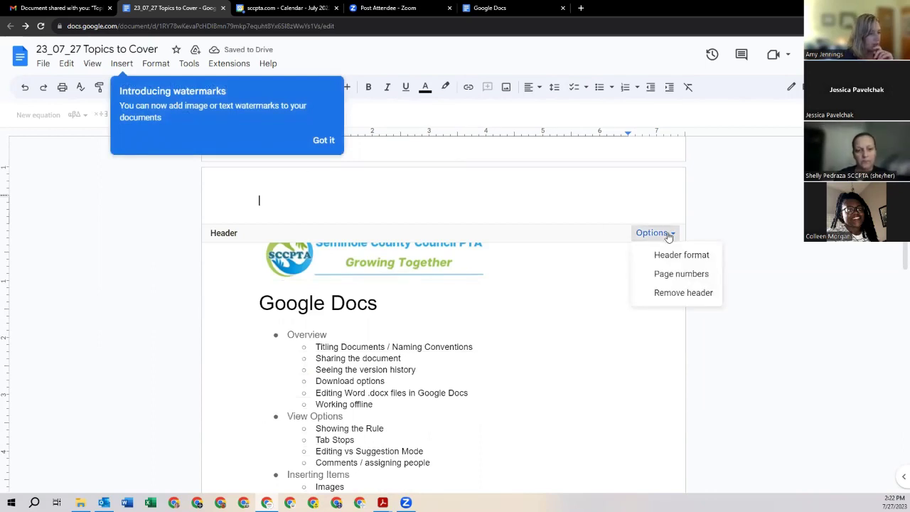
pyautogui.click(675, 257)
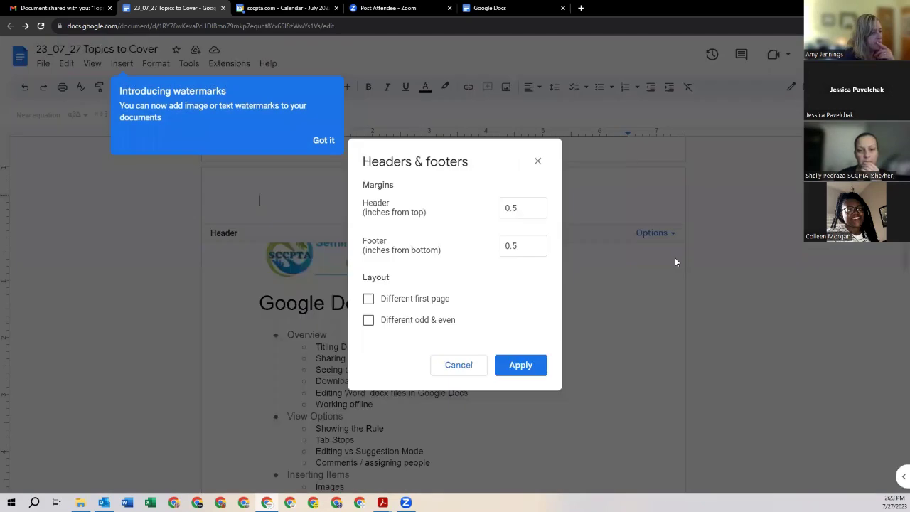
pyautogui.click(538, 163)
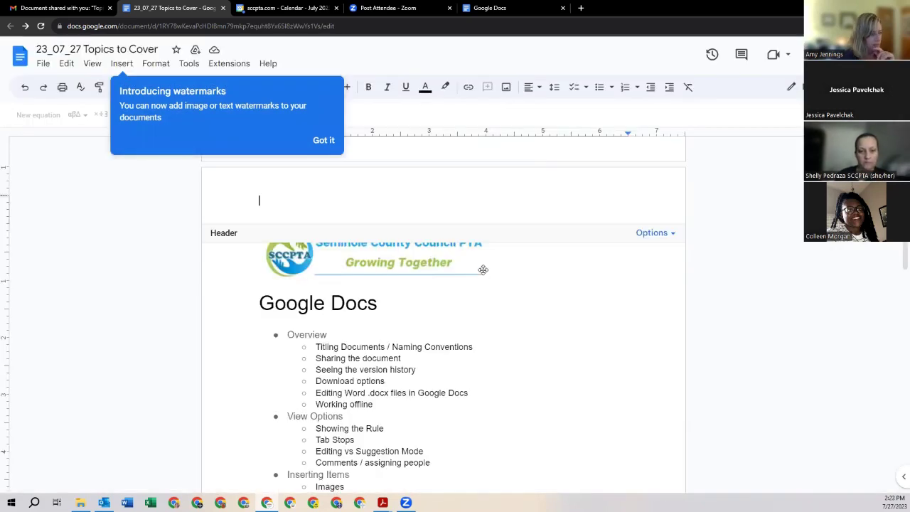
# Step: Return to the body text and scroll down to the Tools section
pyautogui.click(445, 344)
pyautogui.scroll(-5, 448, 342)
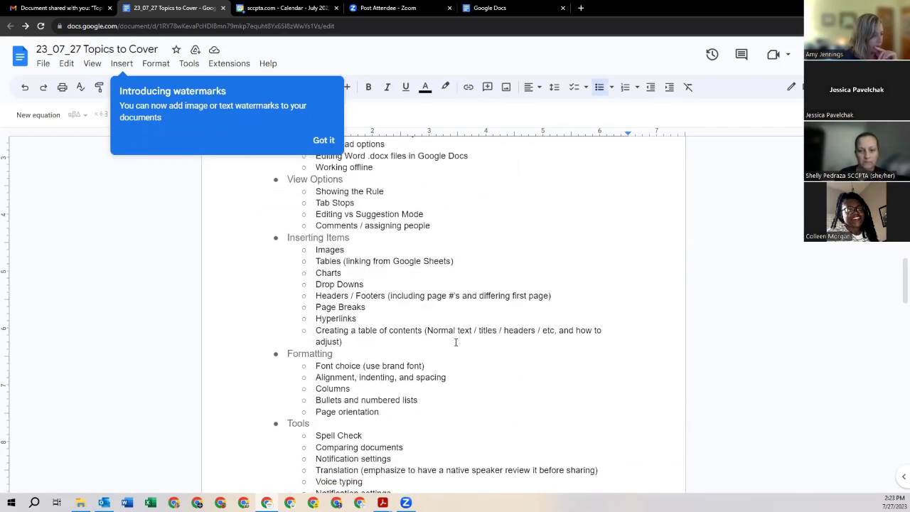
pyautogui.scroll(-1, 373, 288)
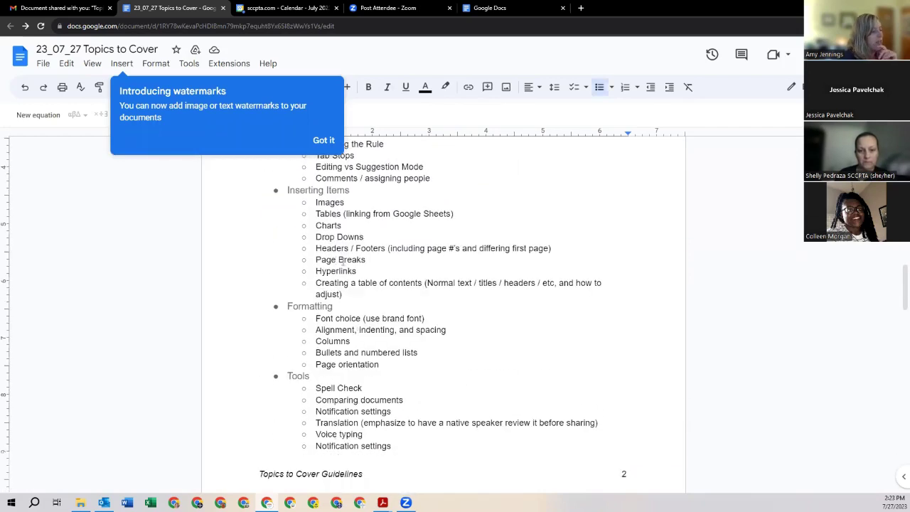
pyautogui.scroll(-1, 425, 415)
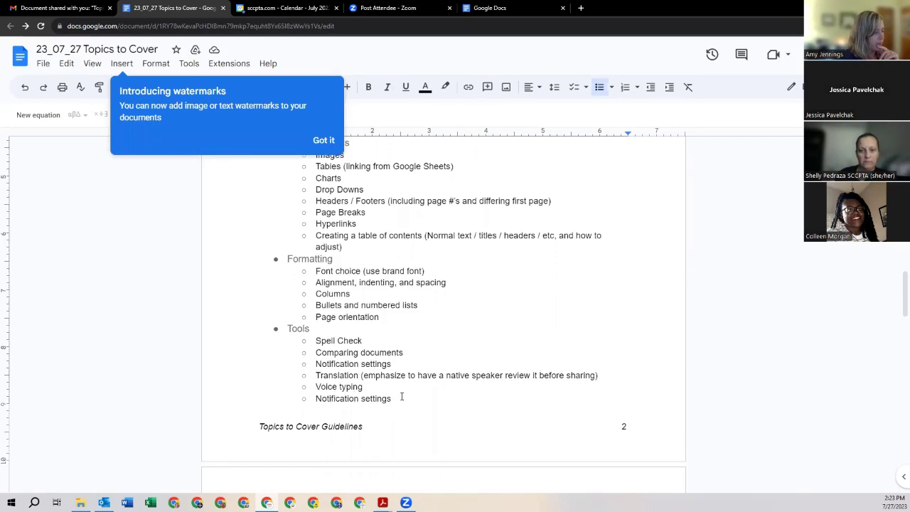
pyautogui.scroll(-2, 403, 397)
pyautogui.scroll(1, 370, 332)
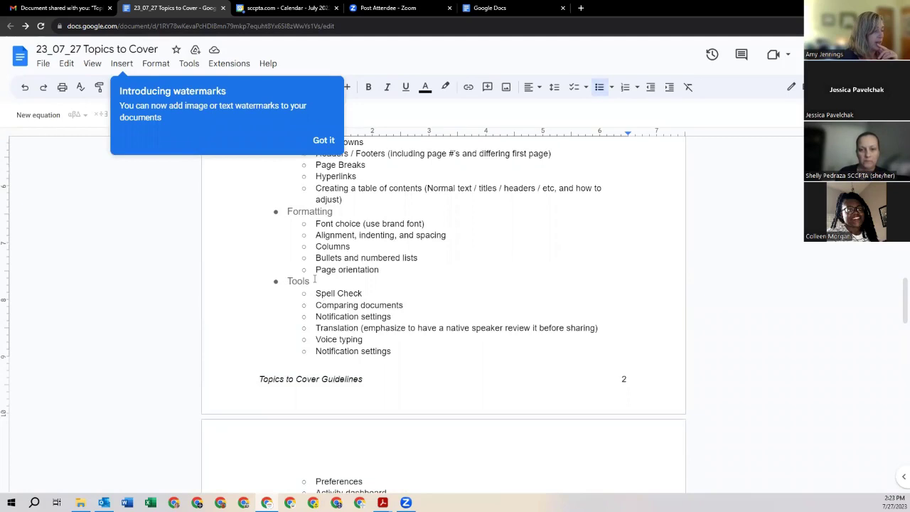
# Step: Dismiss the Introducing watermarks popup and place the cursor before the Tools heading
pyautogui.scroll(-2, 335, 317)
pyautogui.scroll(-1, 335, 316)
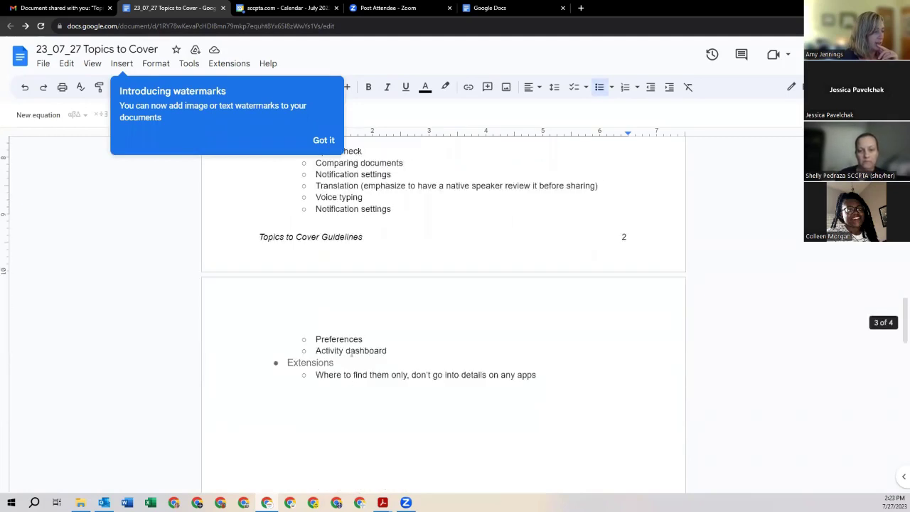
pyautogui.click(322, 140)
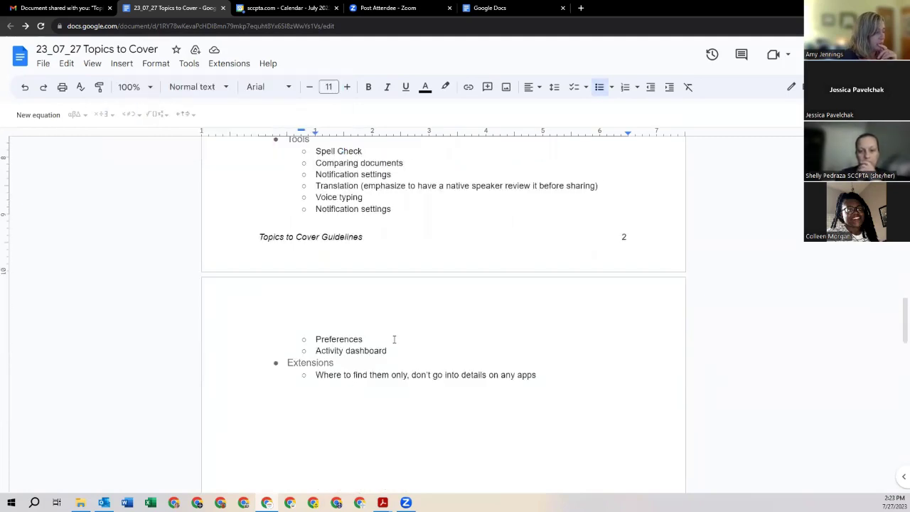
pyautogui.scroll(3, 394, 337)
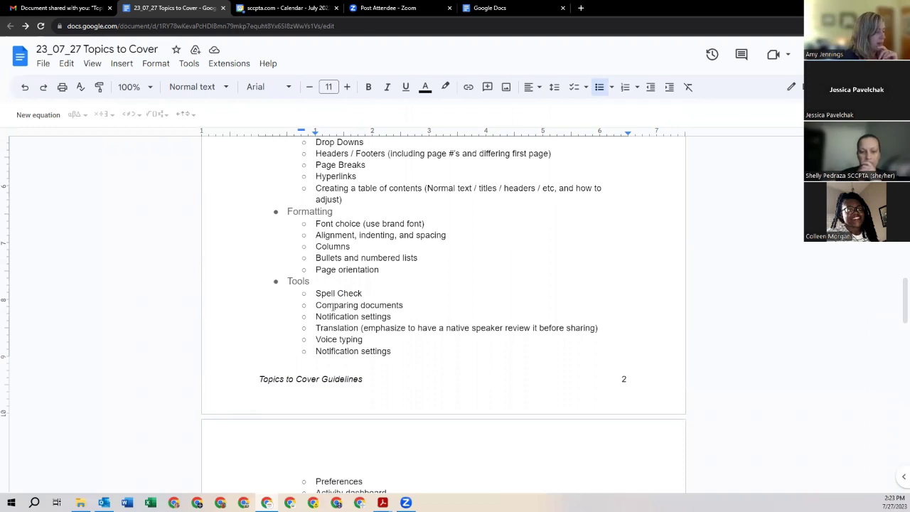
pyautogui.scroll(-2, 314, 233)
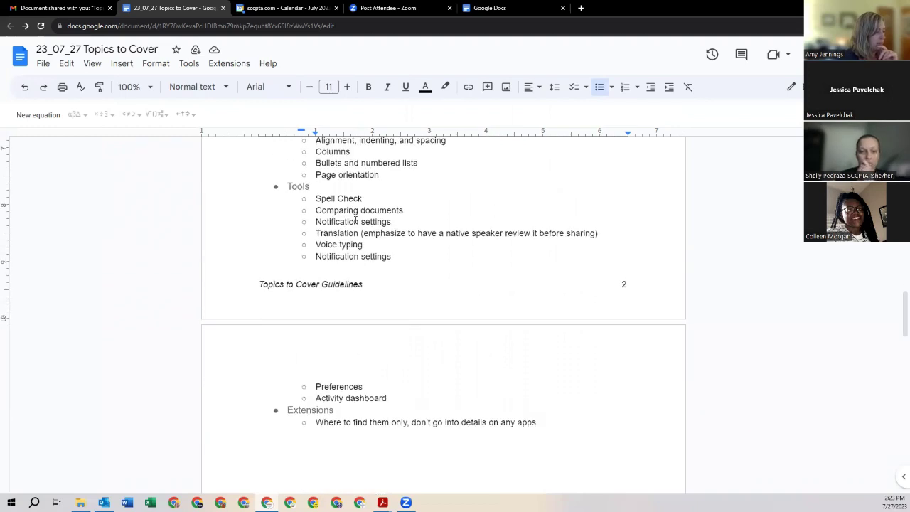
pyautogui.click(306, 185)
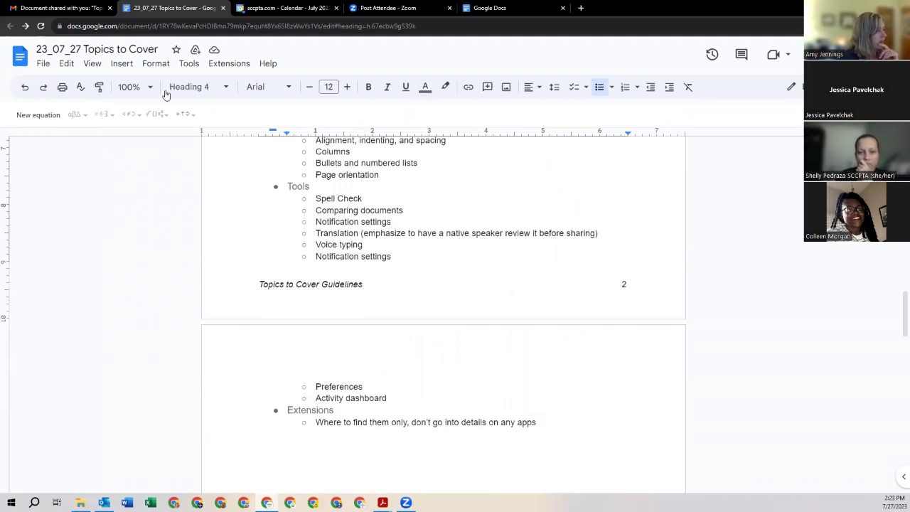
pyautogui.click(130, 66)
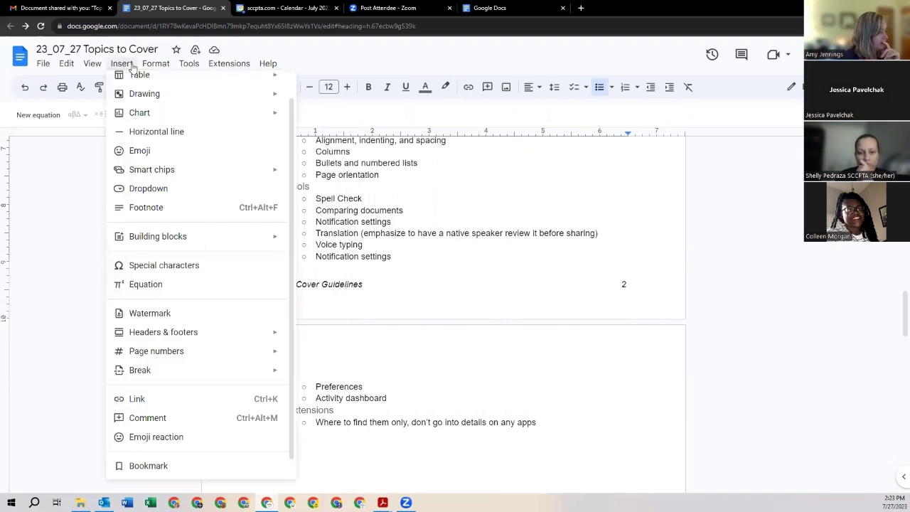
# Step: Browse the Format and Insert menus through to the Break submenu showing Page break
pyautogui.click(155, 65)
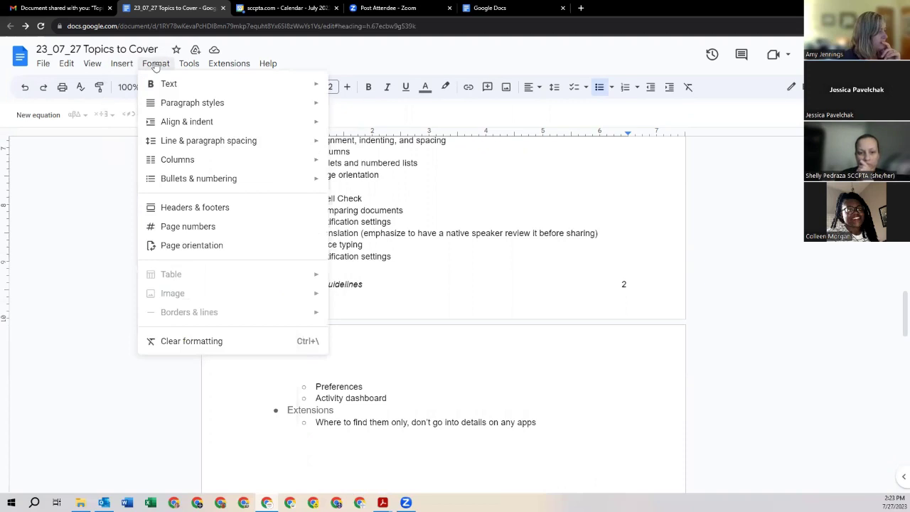
pyautogui.moveTo(161, 103)
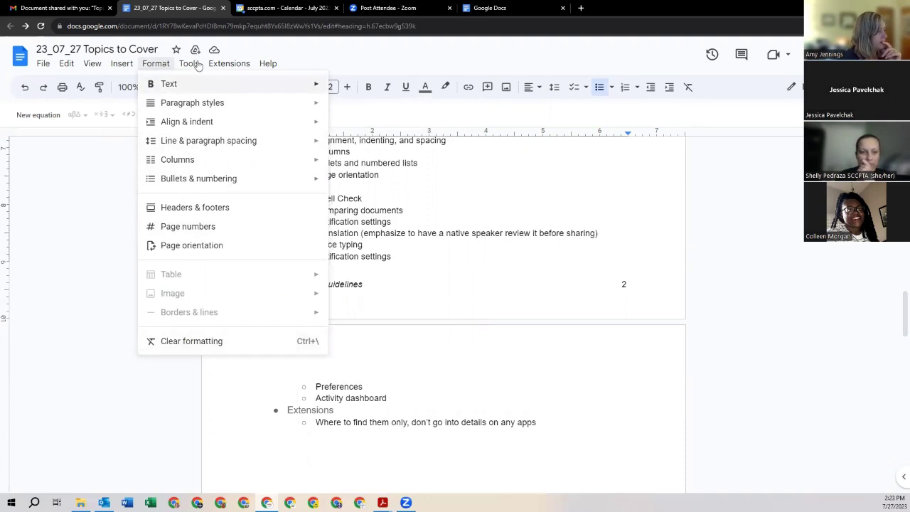
pyautogui.moveTo(45, 69)
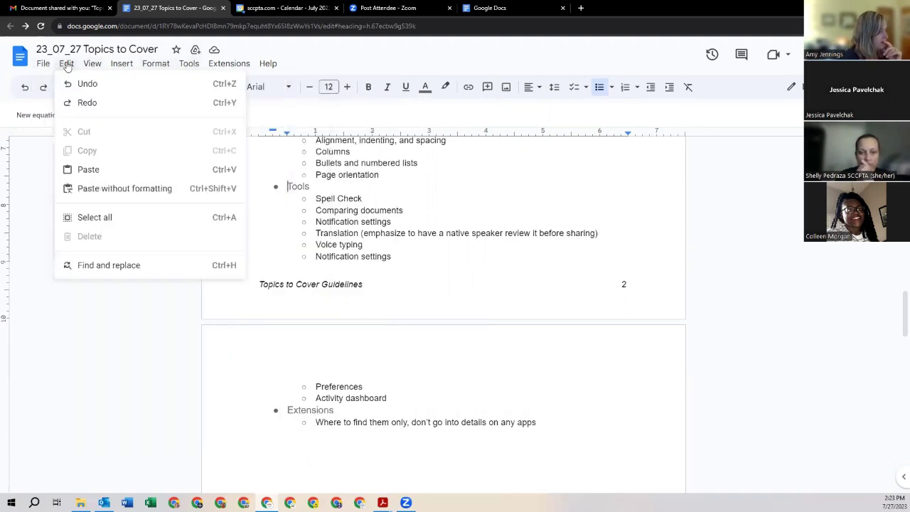
pyautogui.moveTo(105, 67)
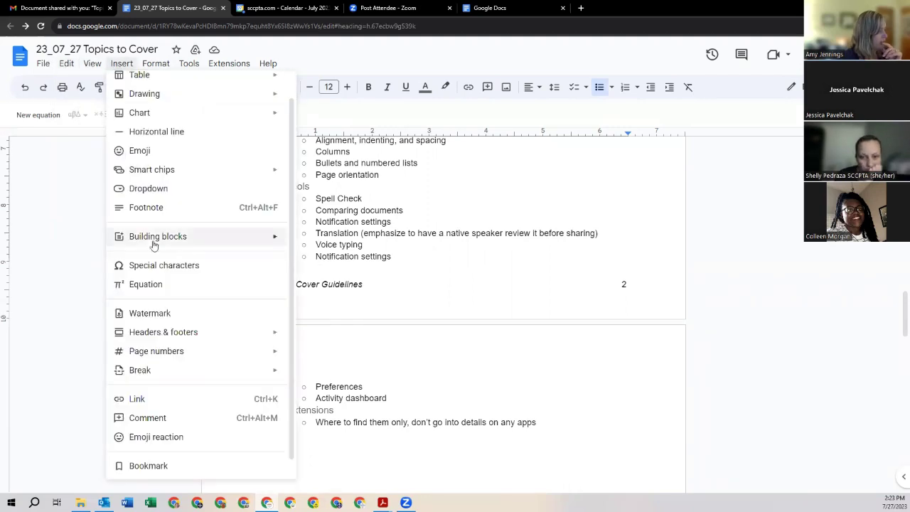
pyautogui.moveTo(154, 244)
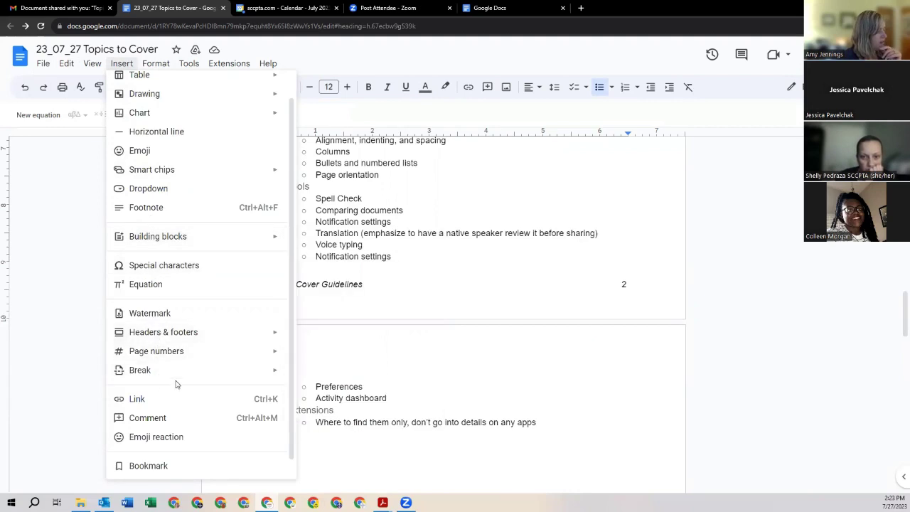
pyautogui.moveTo(178, 359)
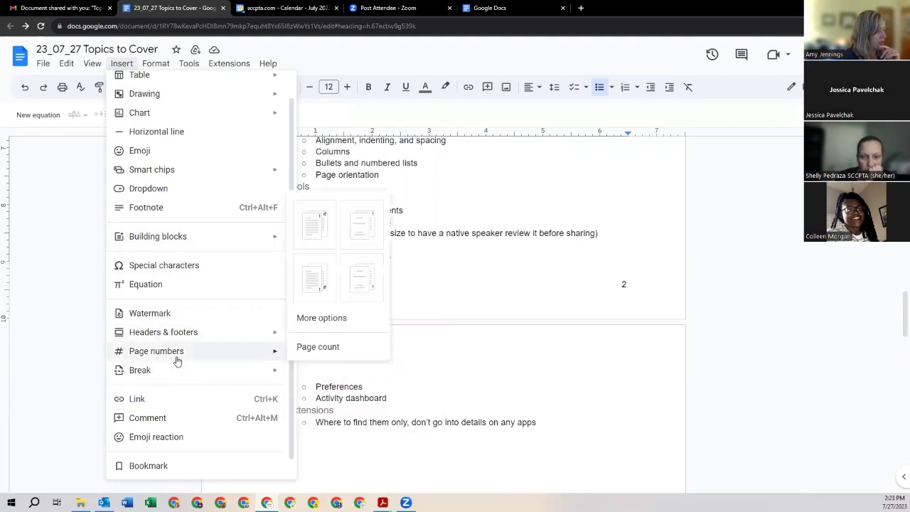
pyautogui.moveTo(171, 344)
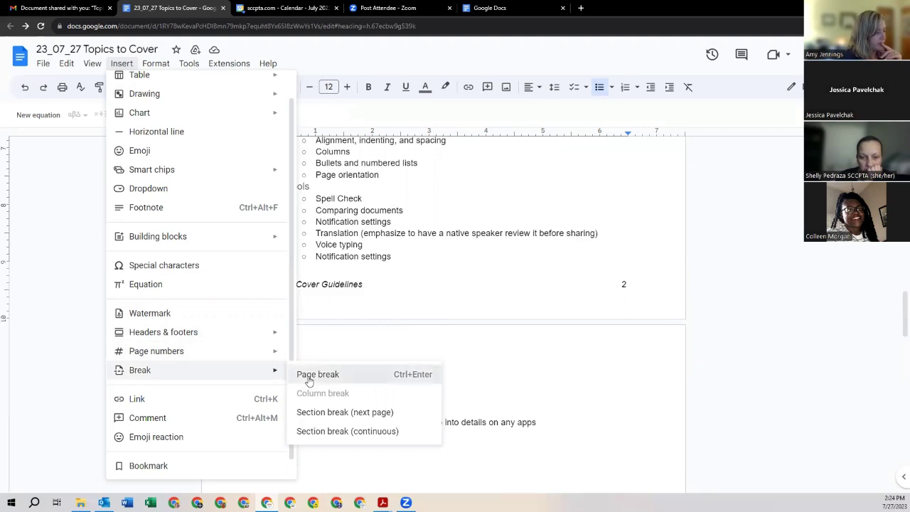
# Step: Insert a page break before the Tools heading and delete the leftover empty bullet line
pyautogui.click(308, 379)
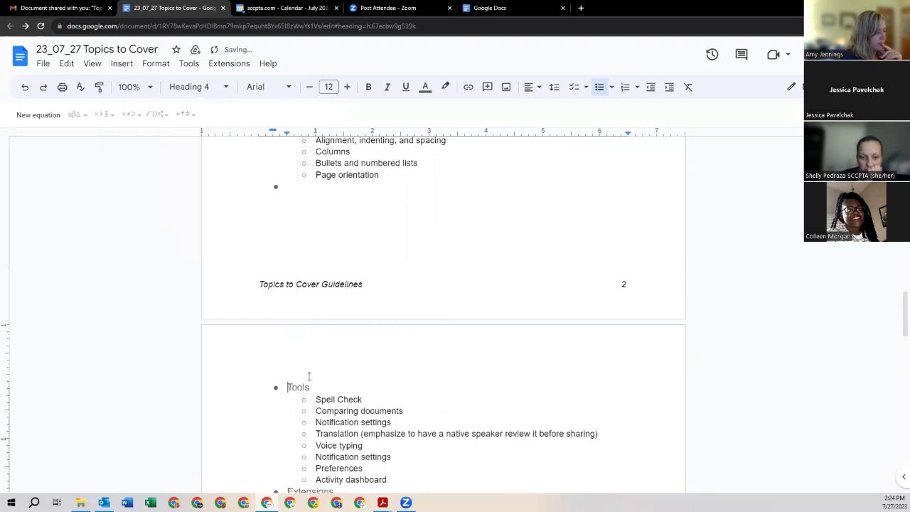
pyautogui.click(281, 190)
pyautogui.press('BackSpace')
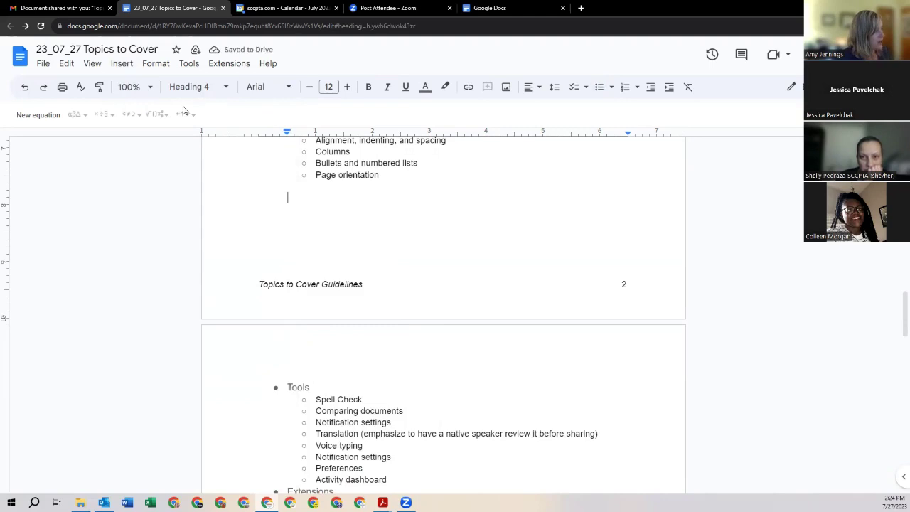
pyautogui.click(122, 64)
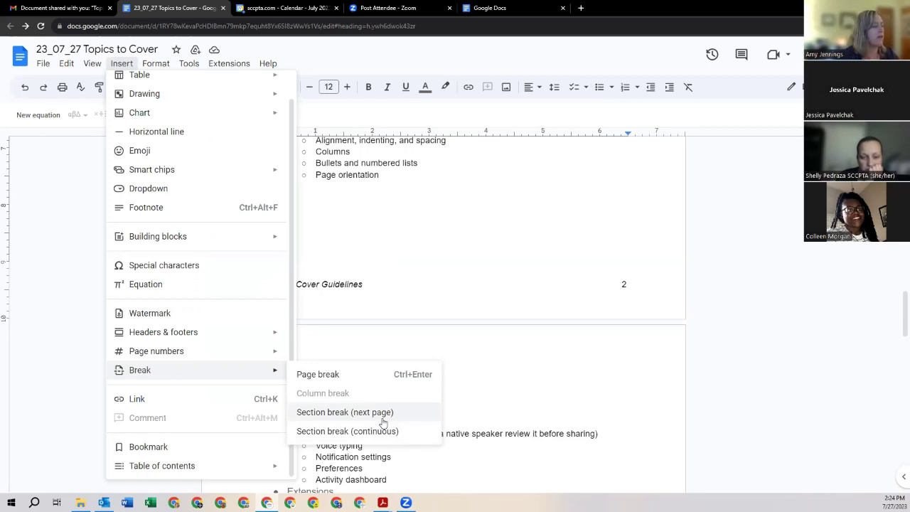
pyautogui.click(510, 399)
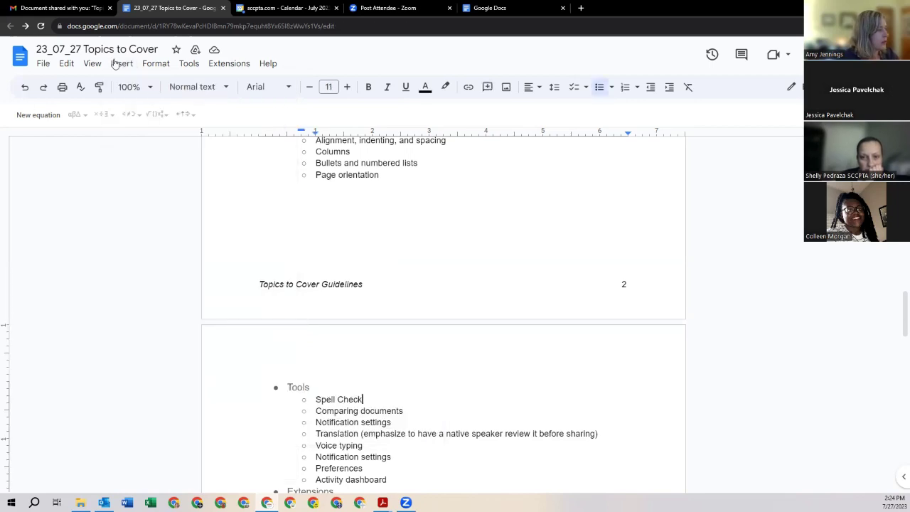
# Step: Show the document outline of headings beside the page
pyautogui.click(92, 65)
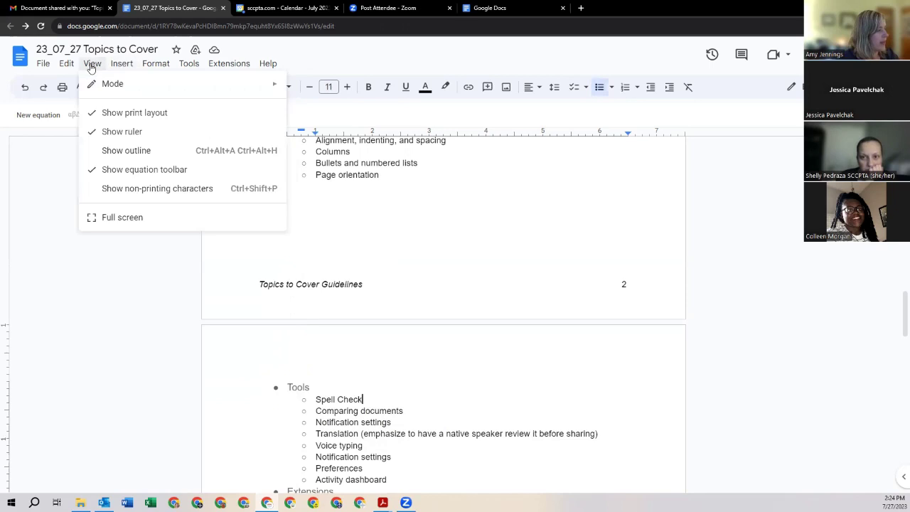
pyautogui.click(124, 150)
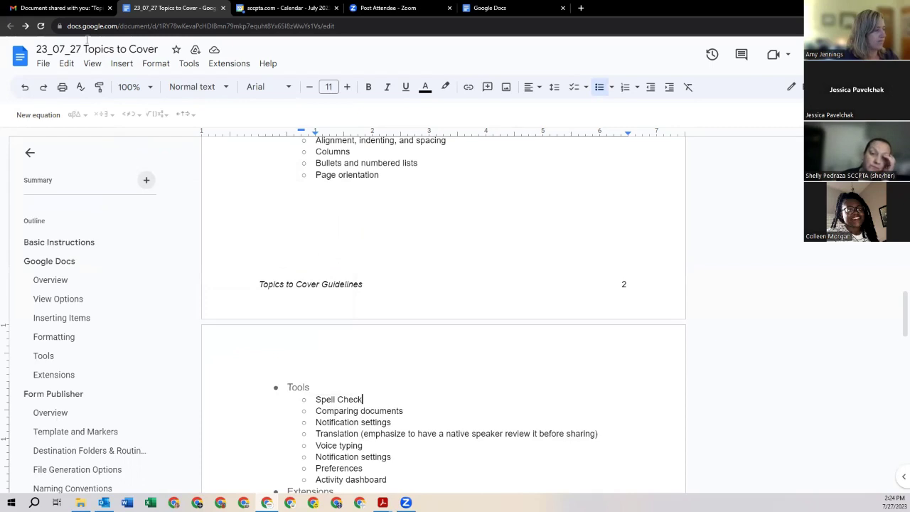
pyautogui.scroll(3, 369, 205)
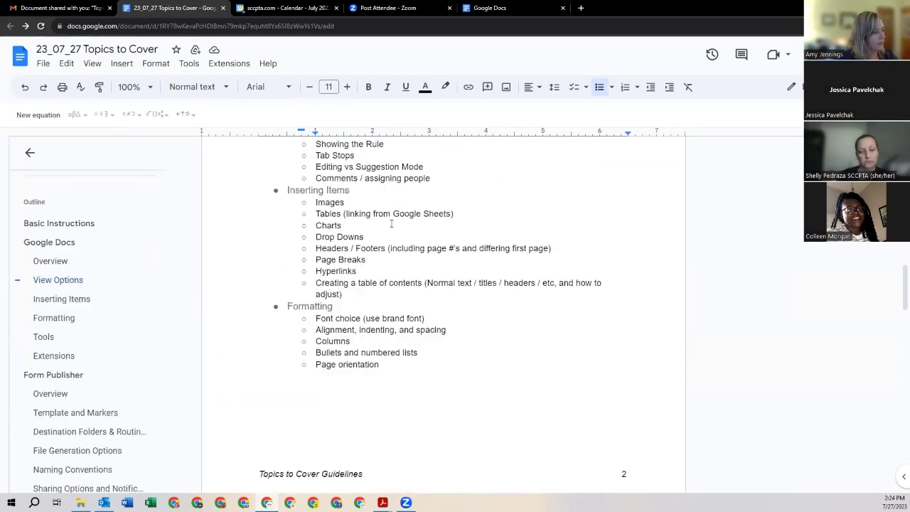
# Step: Add an empty bullet below Hyperlinks under Inserting Items, then select the word Hyperlinks
pyautogui.click(372, 271)
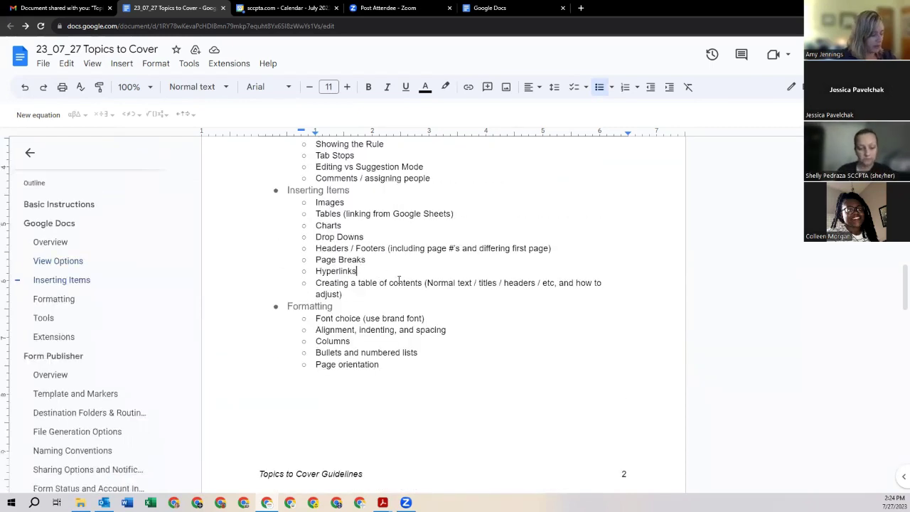
pyautogui.press('Return')
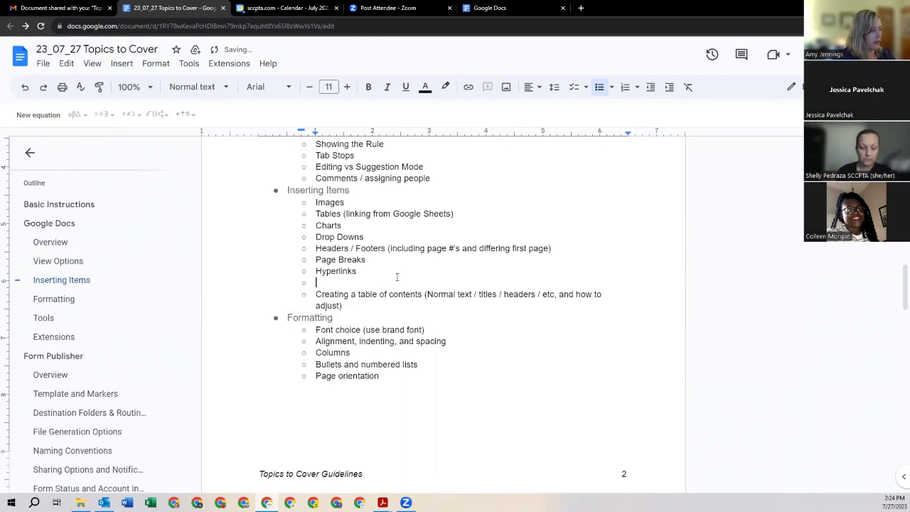
pyautogui.moveTo(358, 273); pyautogui.dragTo(319, 273)
pyautogui.click(324, 273)
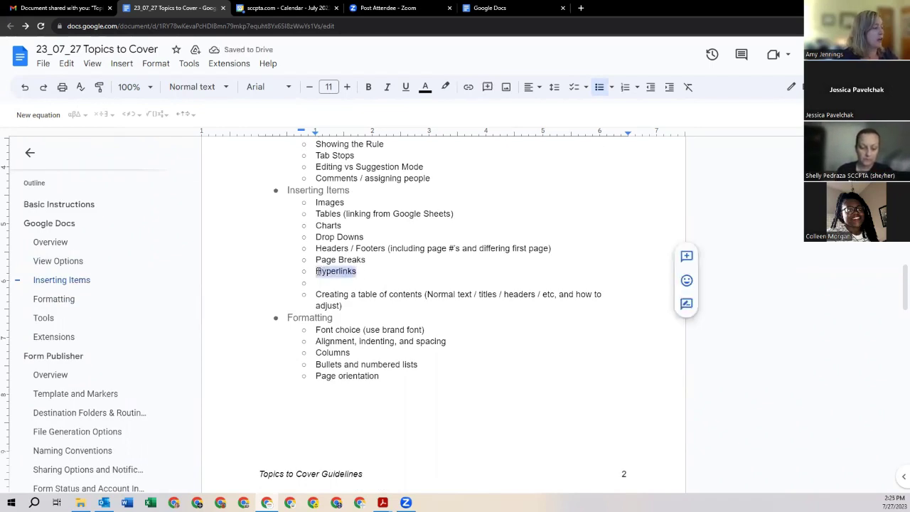
# Step: Start a link on Hyperlinks from its right-click menu, then cancel without linking
pyautogui.rightClick(327, 274)
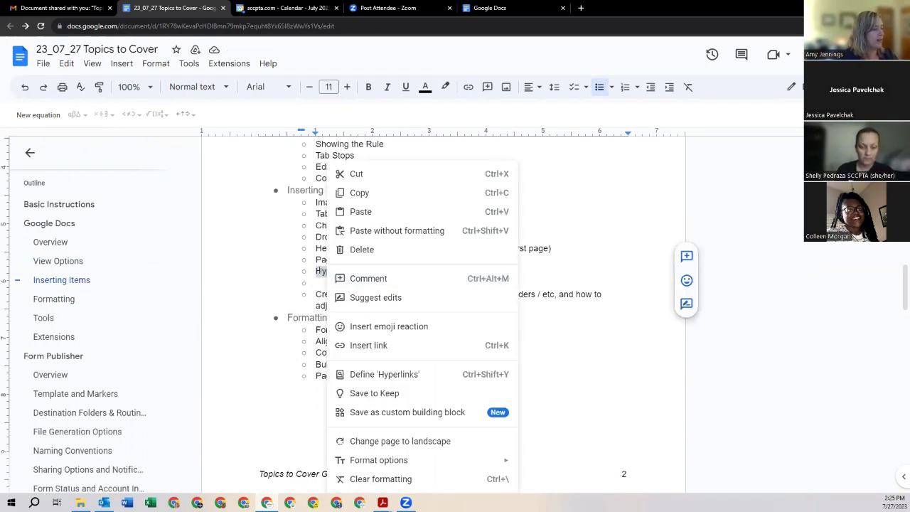
pyautogui.click(363, 349)
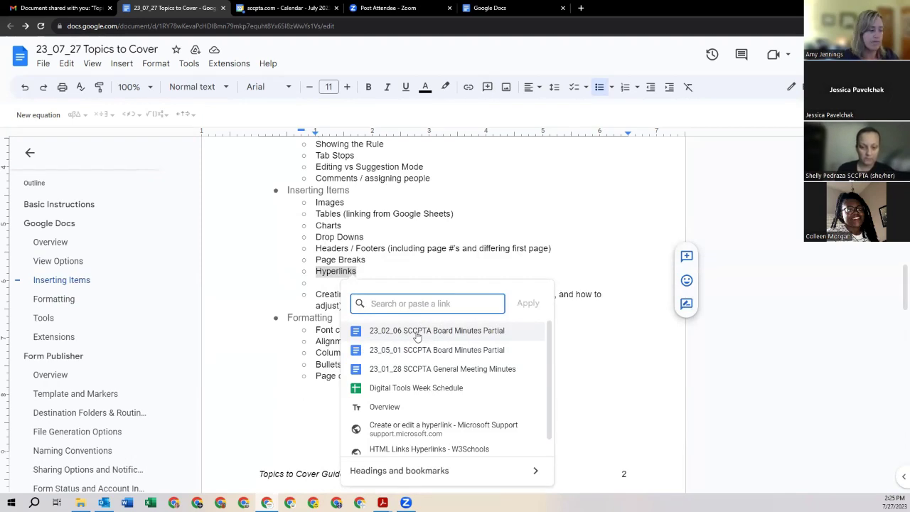
pyautogui.scroll(-1, 417, 336)
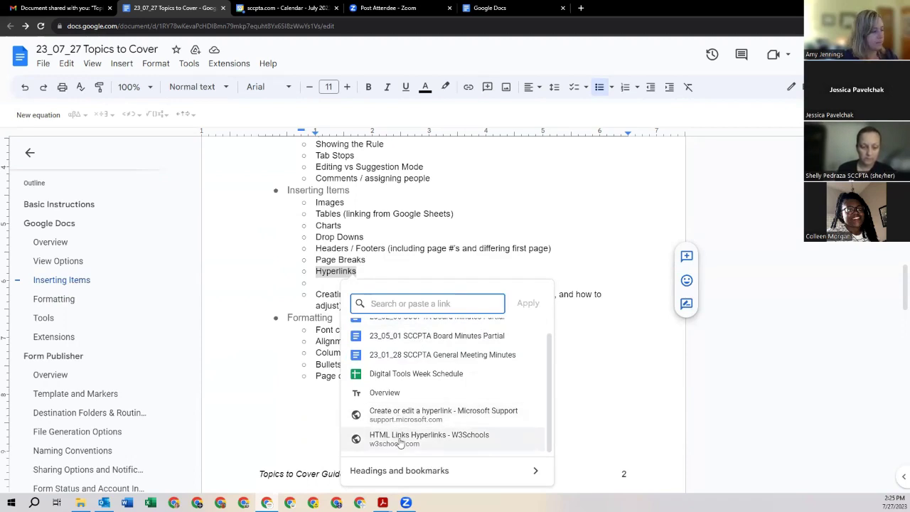
pyautogui.click(604, 357)
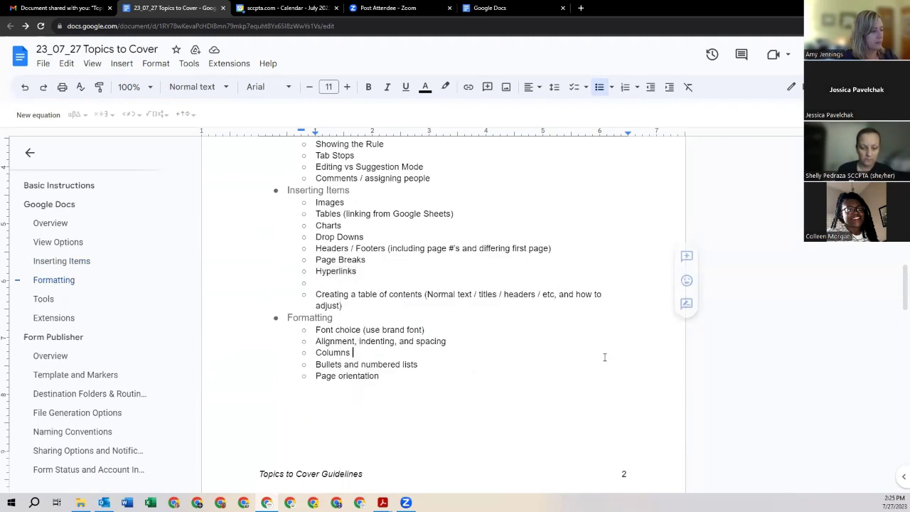
# Step: Try Insert > Link on Hyperlinks, cancel it, and delete the empty bullet below
pyautogui.moveTo(360, 271); pyautogui.dragTo(316, 271)
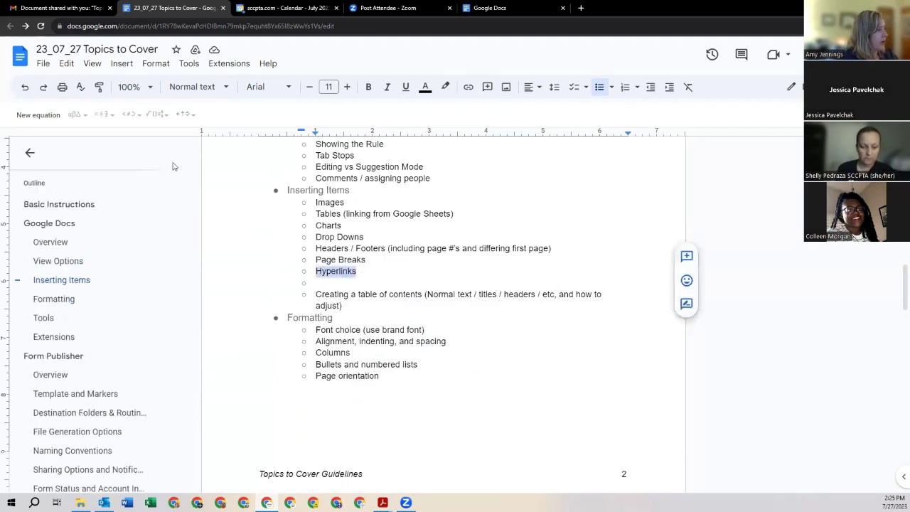
pyautogui.click(121, 63)
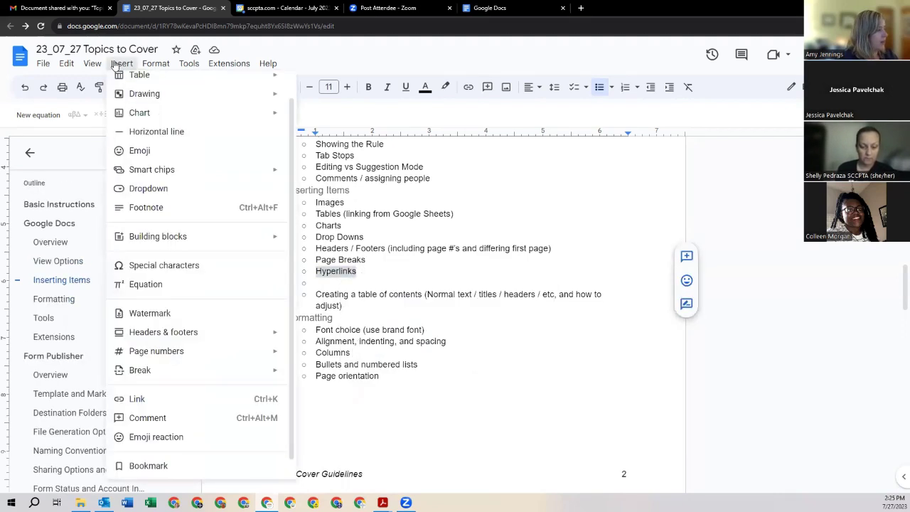
pyautogui.click(142, 402)
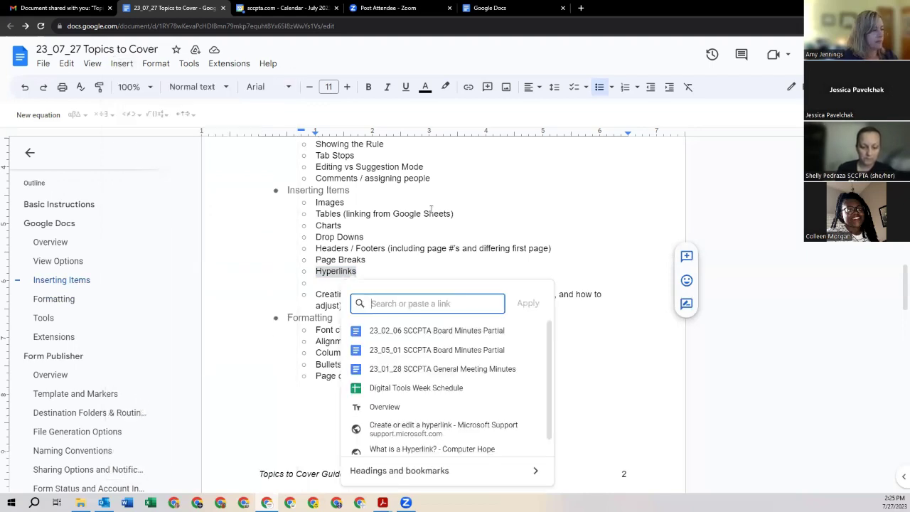
pyautogui.click(430, 212)
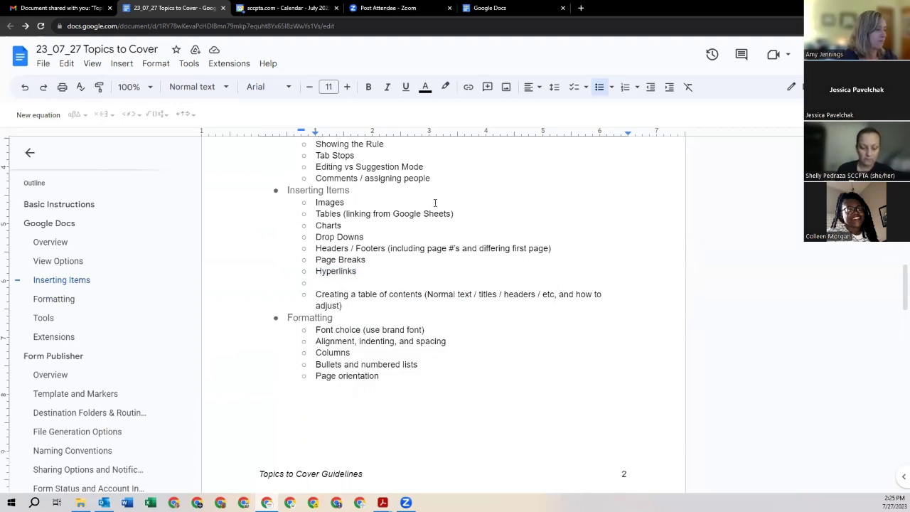
pyautogui.click(346, 282)
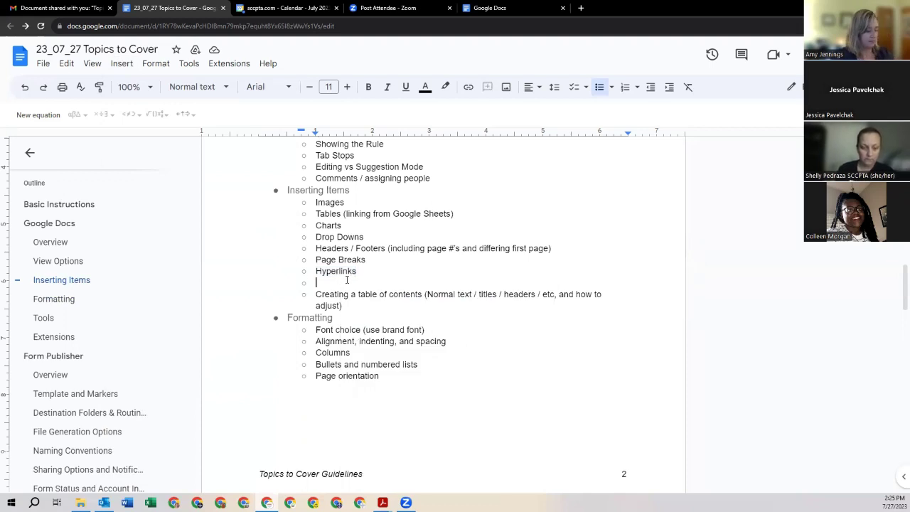
pyautogui.press('BackSpace')
pyautogui.press('BackSpace')
pyautogui.press('BackSpace')
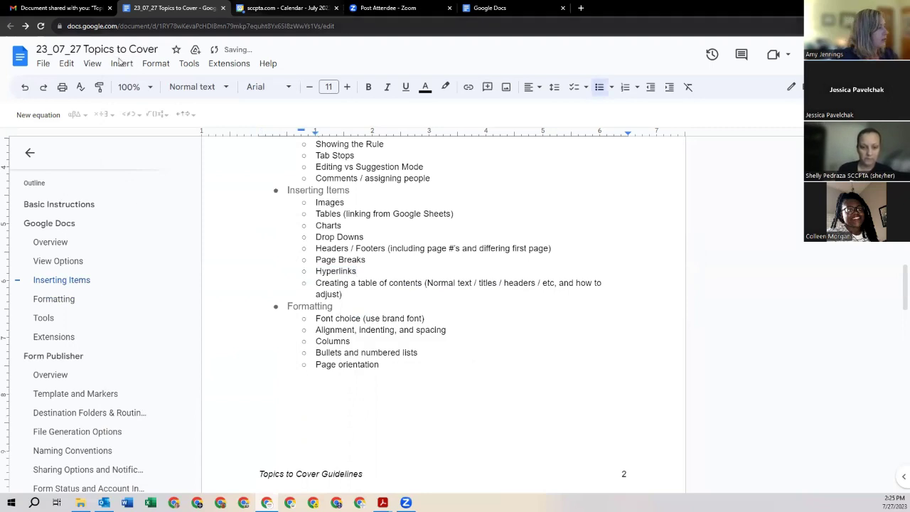
pyautogui.click(189, 65)
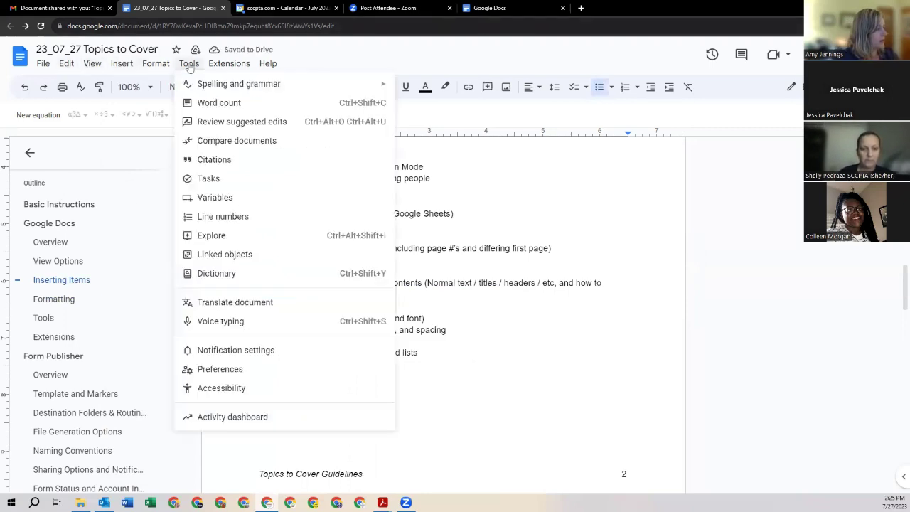
pyautogui.moveTo(153, 68)
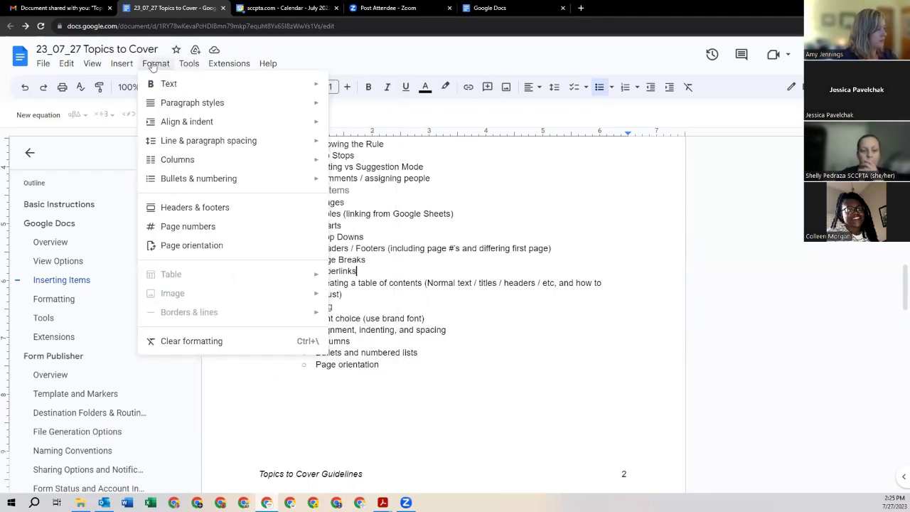
pyautogui.moveTo(121, 66)
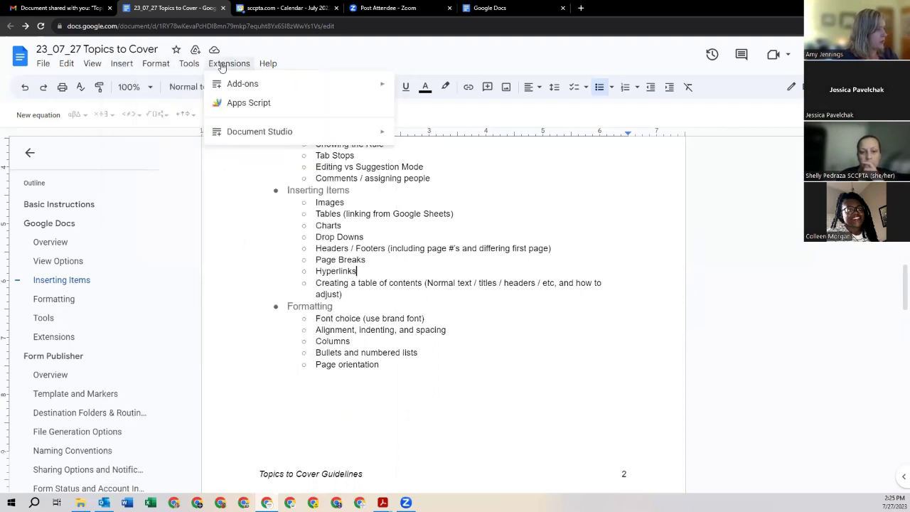
pyautogui.moveTo(190, 68)
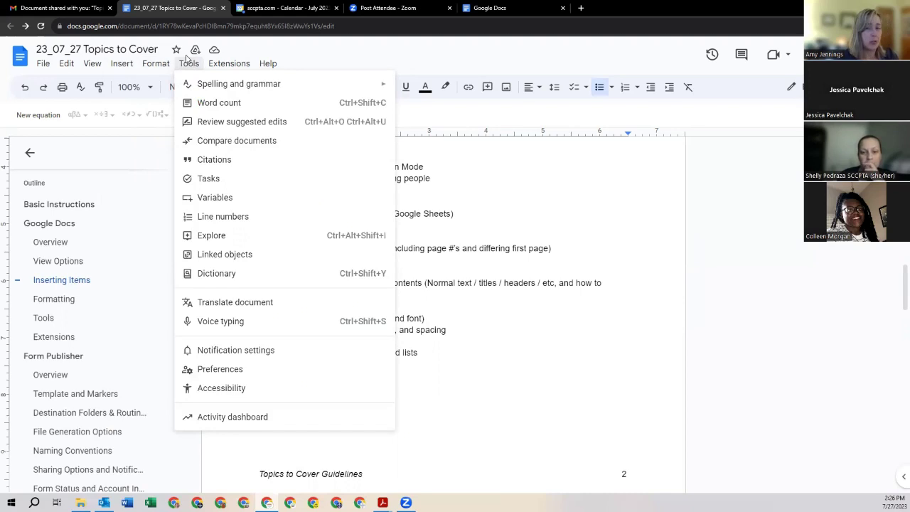
pyautogui.click(473, 249)
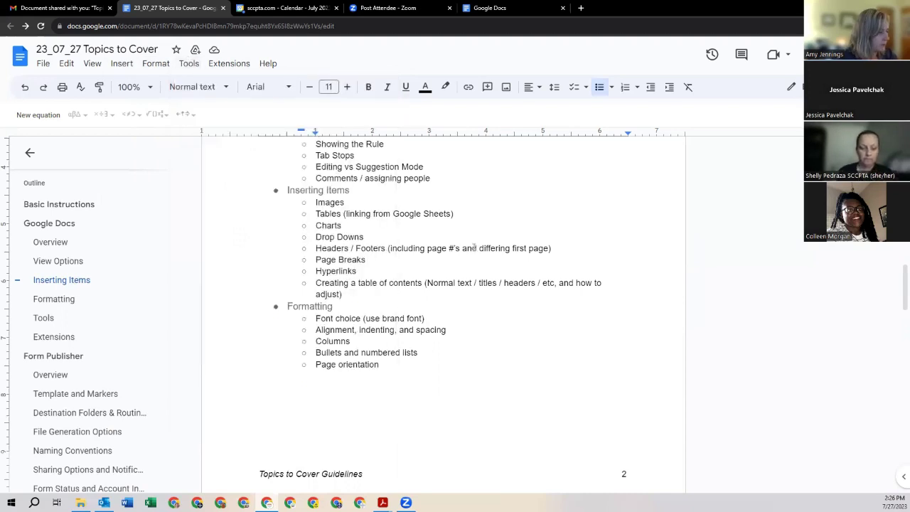
pyautogui.scroll(-3, 473, 249)
pyautogui.scroll(-1, 473, 246)
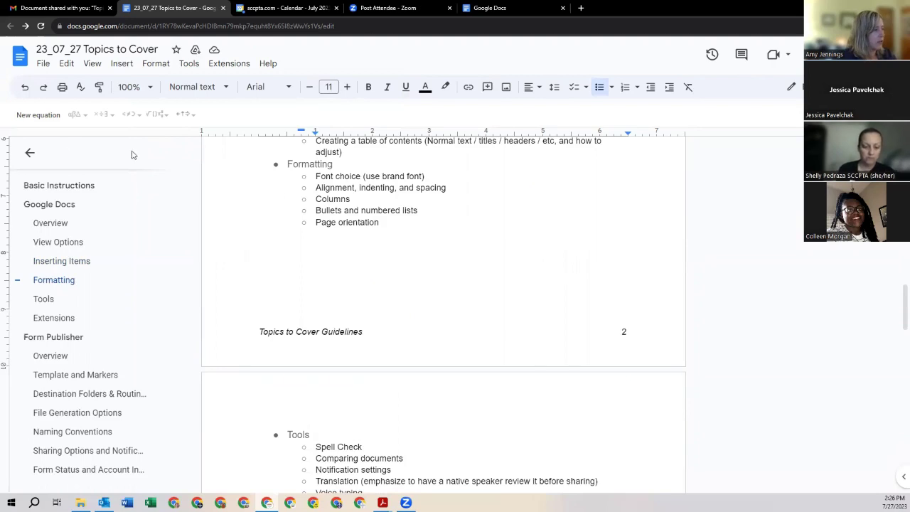
# Step: Collapse the document outline panel to an icon and select the Formatting heading
pyautogui.click(29, 153)
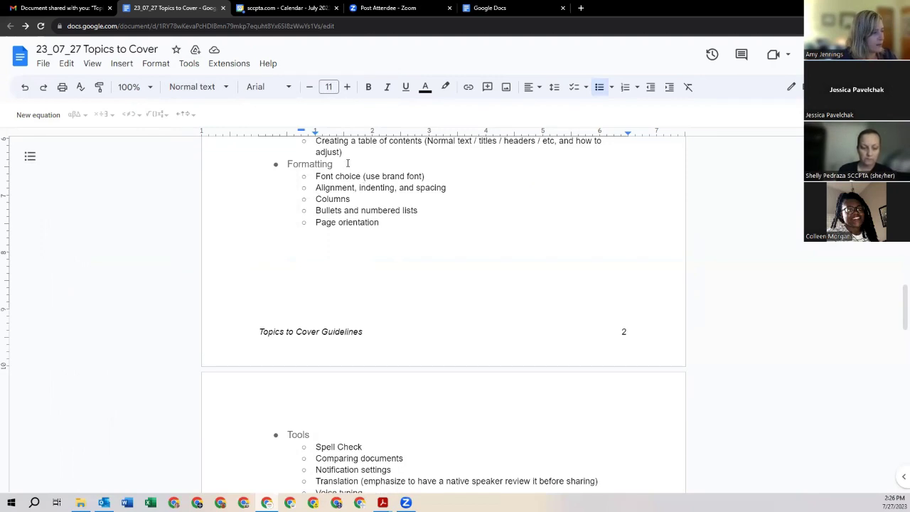
pyautogui.moveTo(338, 164); pyautogui.dragTo(287, 164)
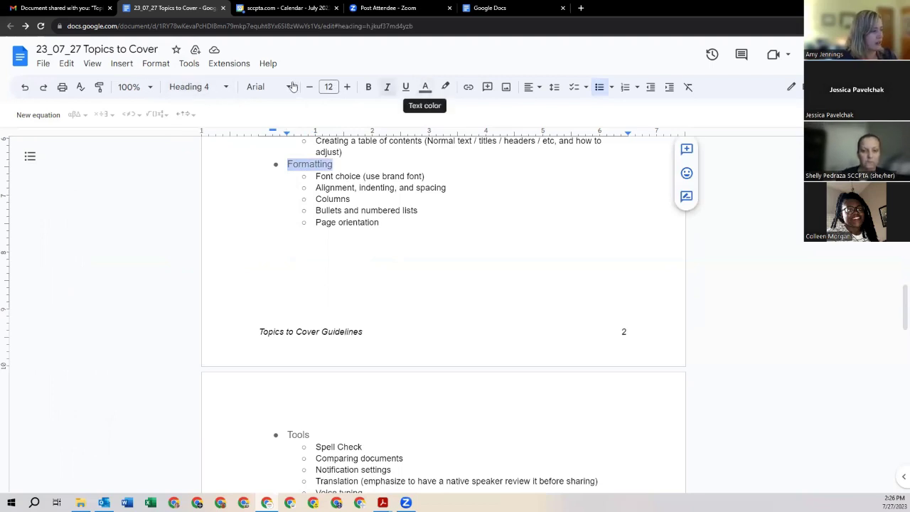
# Step: Open the custom text colour dialog for Formatting, showing grey #666666, and edit the red value
pyautogui.click(426, 88)
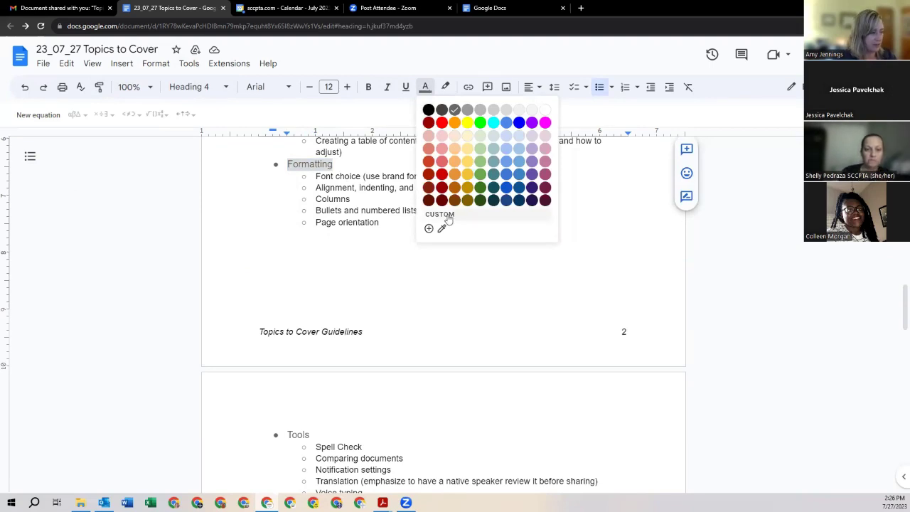
pyautogui.click(429, 228)
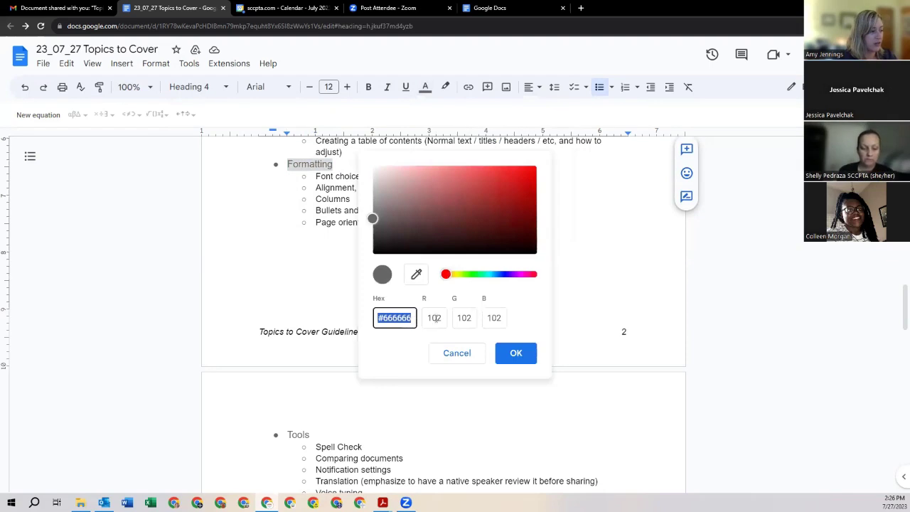
pyautogui.click(442, 318)
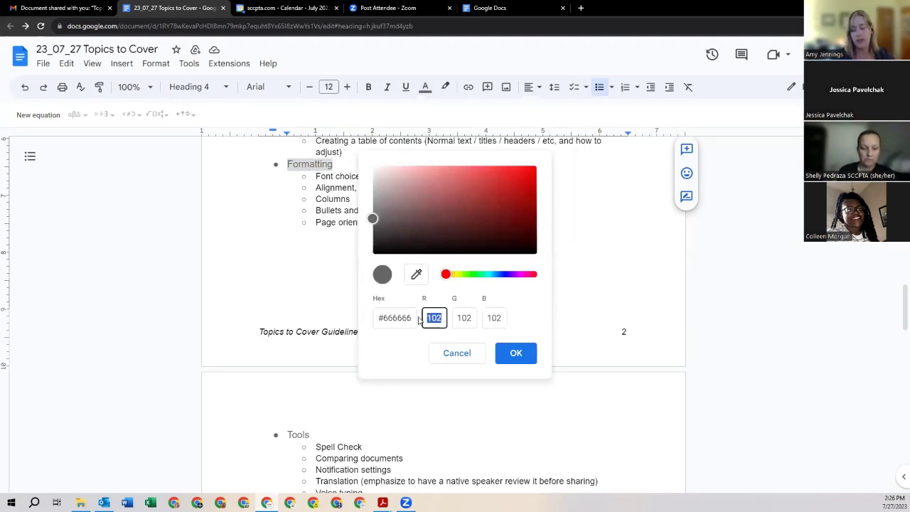
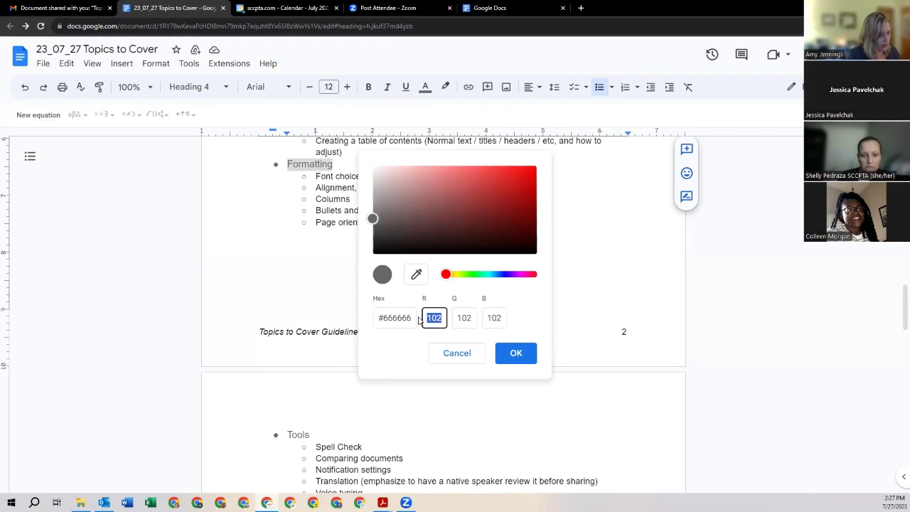
# Step: Enter custom colour RGB 9, 164, 230 (#09a4e6) and apply it to the Formatting heading
pyautogui.write('9')
pyautogui.press('Tab')
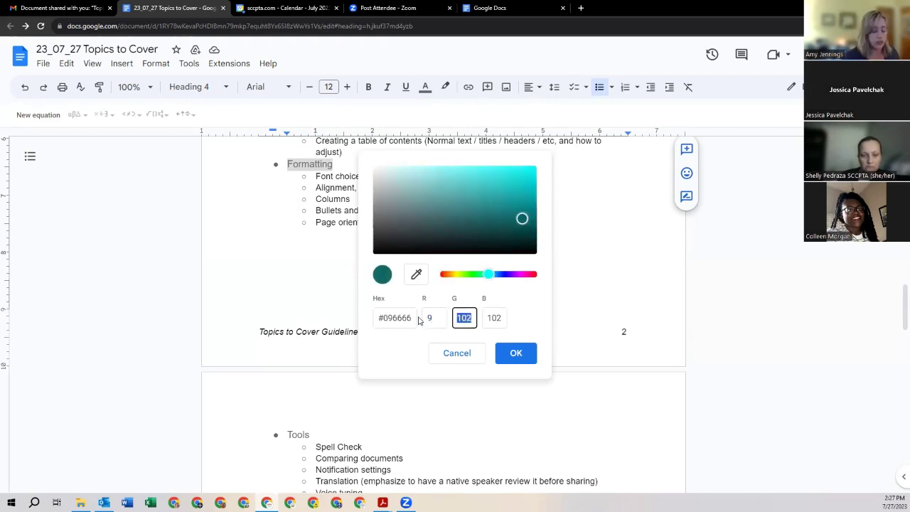
pyautogui.write('1')
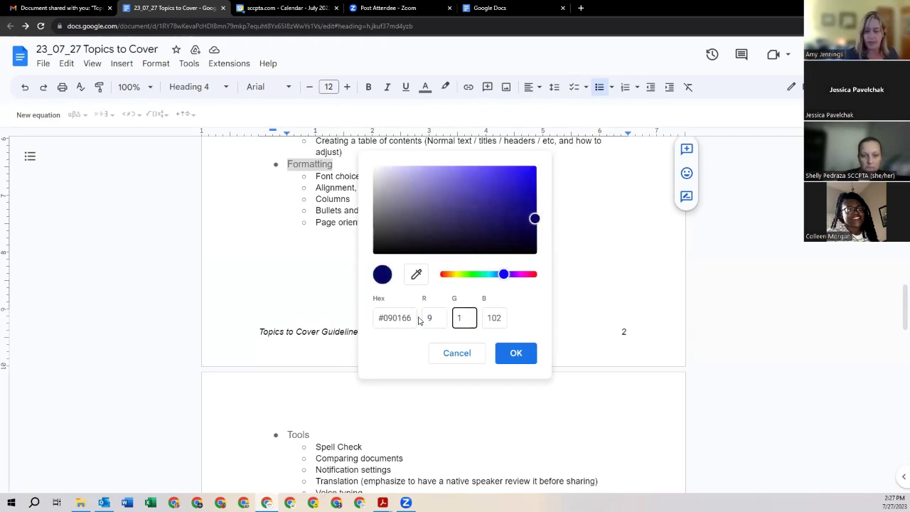
pyautogui.write('64')
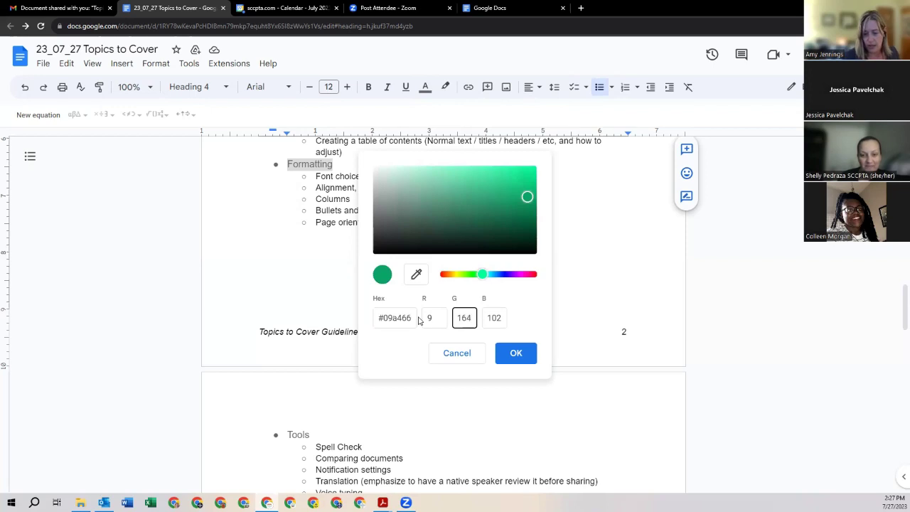
pyautogui.press('Tab')
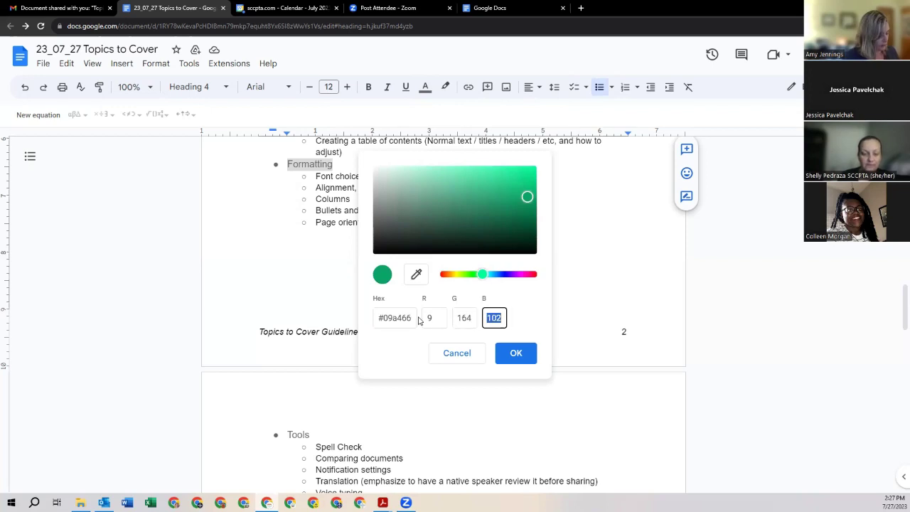
pyautogui.write('2')
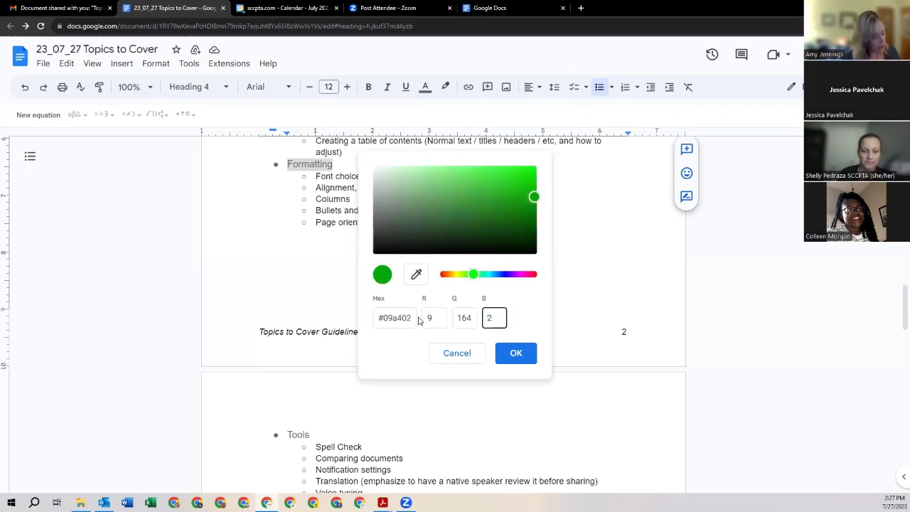
pyautogui.write('30')
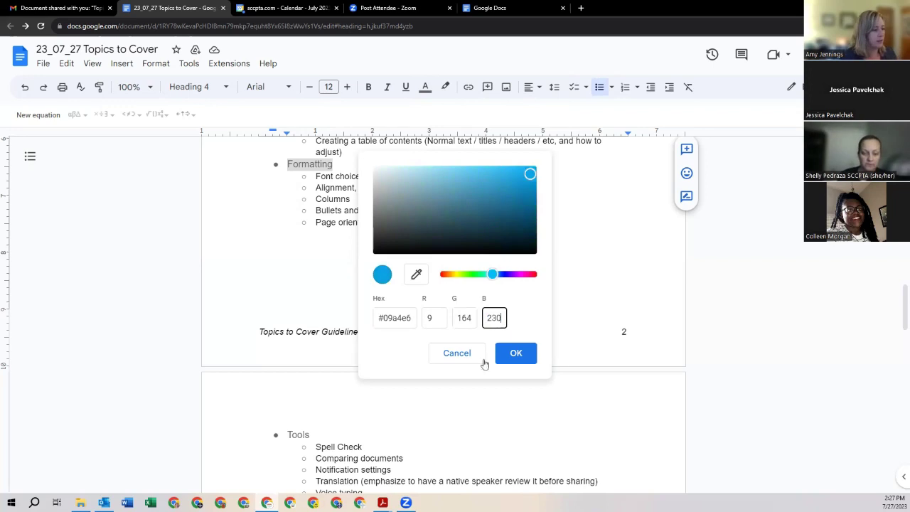
pyautogui.click(523, 353)
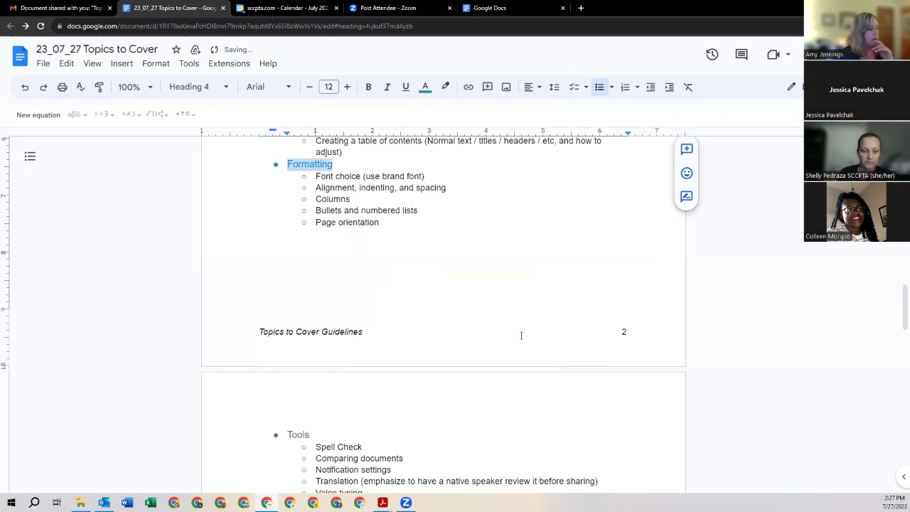
# Step: Enlarge the Formatting heading's font size by several steps
pyautogui.click(348, 88)
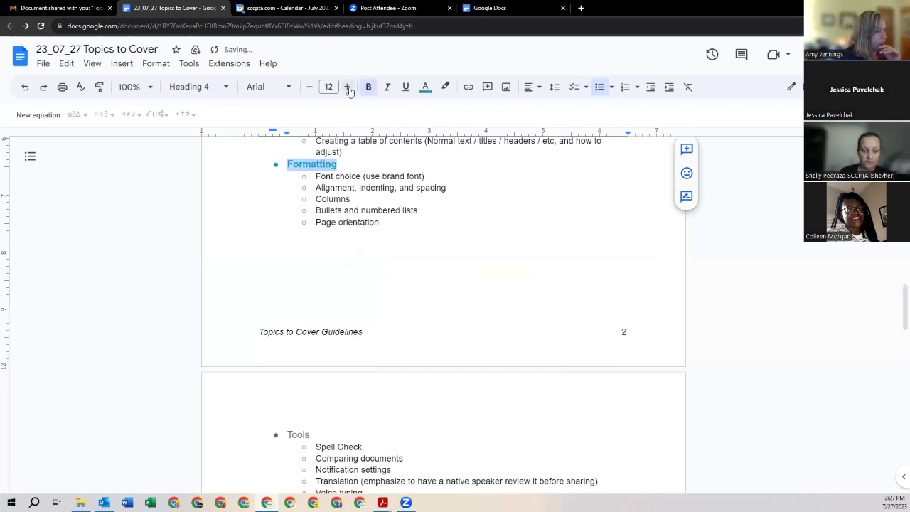
pyautogui.click(347, 88)
pyautogui.click(348, 87)
pyautogui.click(400, 193)
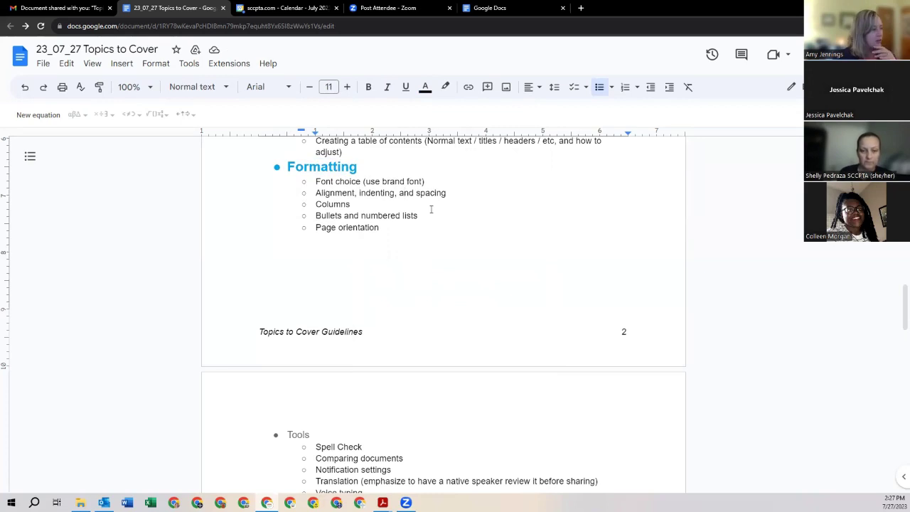
pyautogui.doubleClick(362, 168)
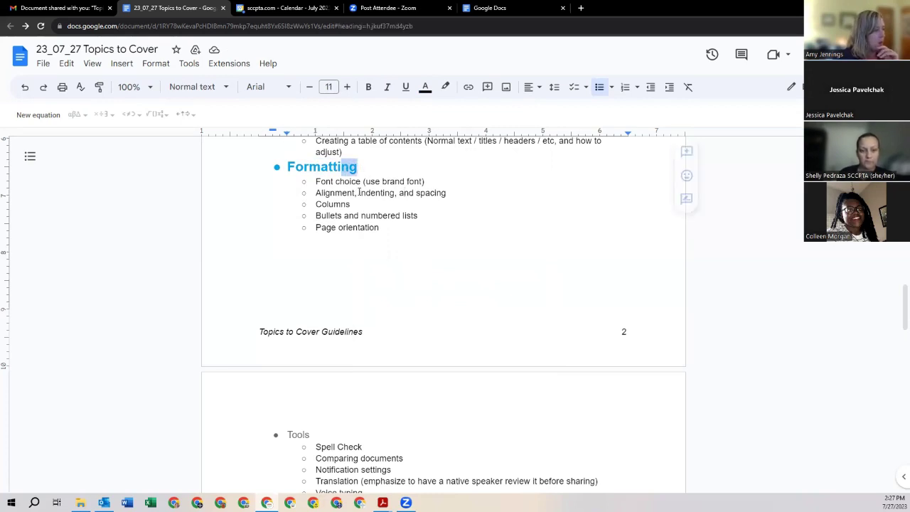
pyautogui.click(357, 193)
# Step: Save the heading's blue as a custom text colour with the eyedropper
pyautogui.click(430, 91)
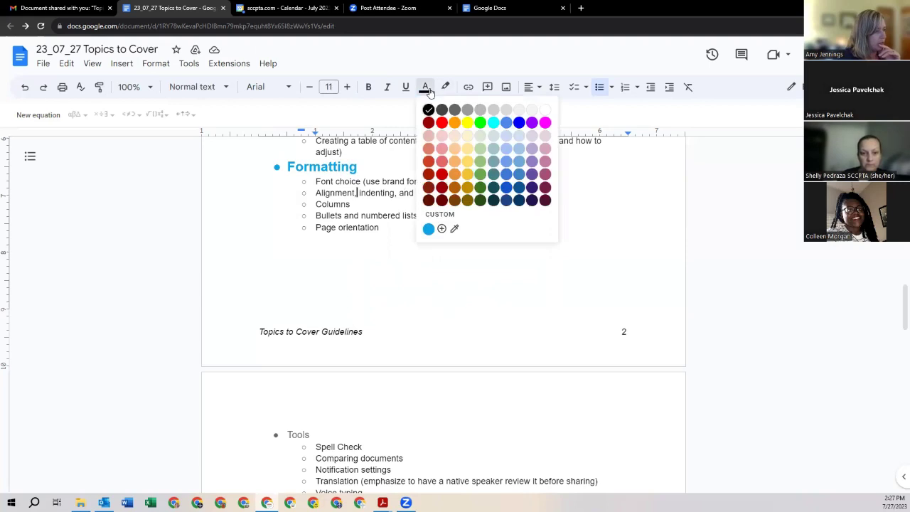
pyautogui.click(455, 229)
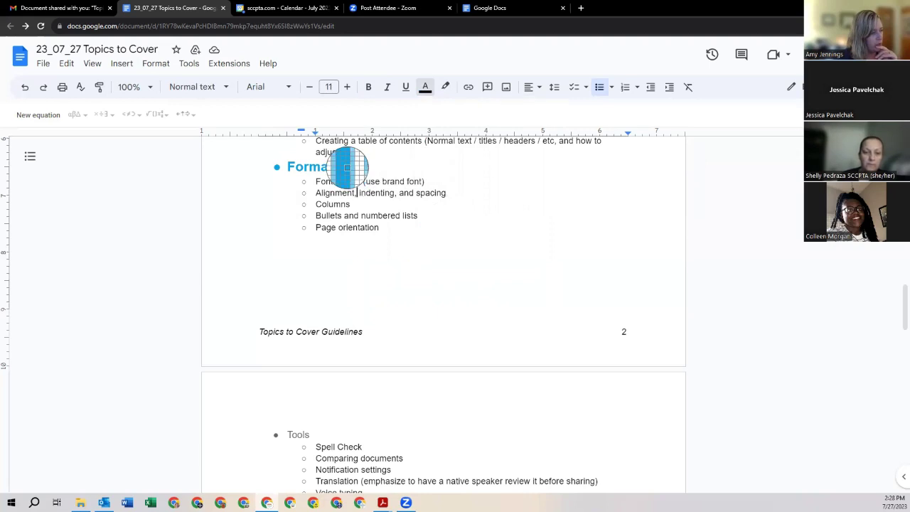
pyautogui.click(347, 168)
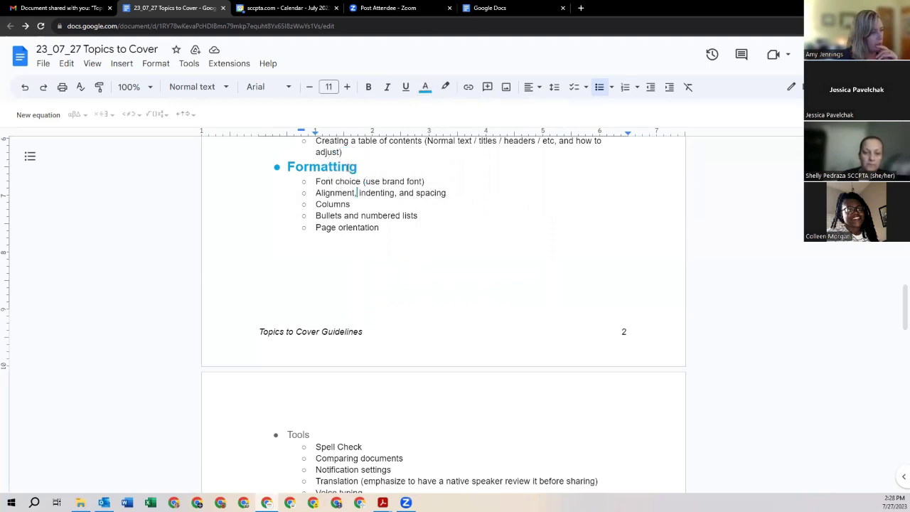
pyautogui.click(425, 94)
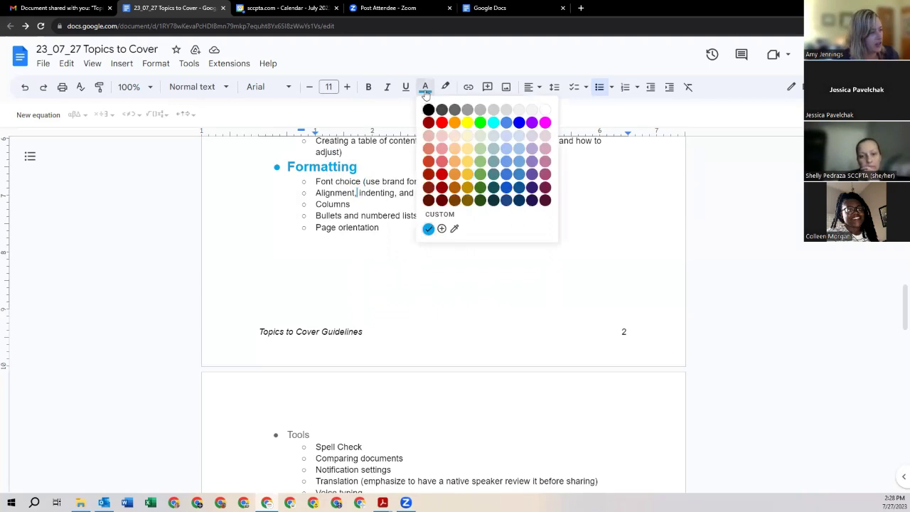
pyautogui.click(455, 231)
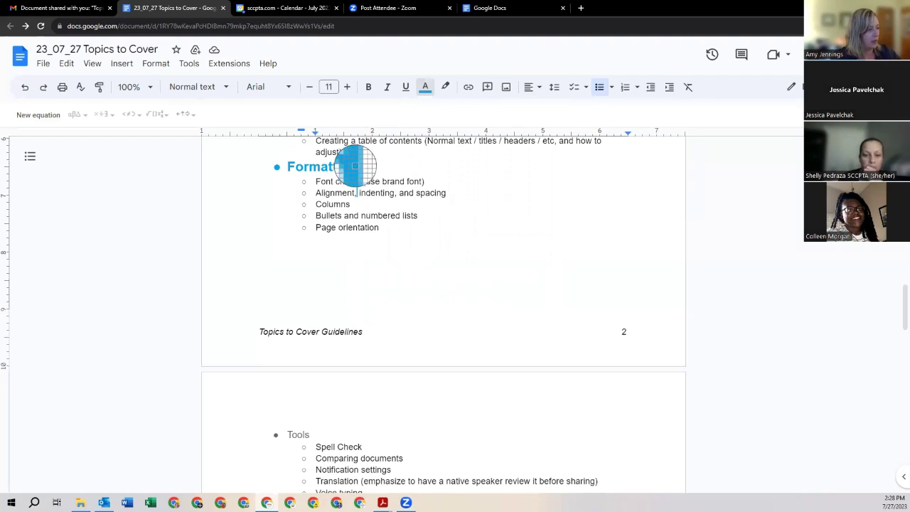
pyautogui.click(354, 165)
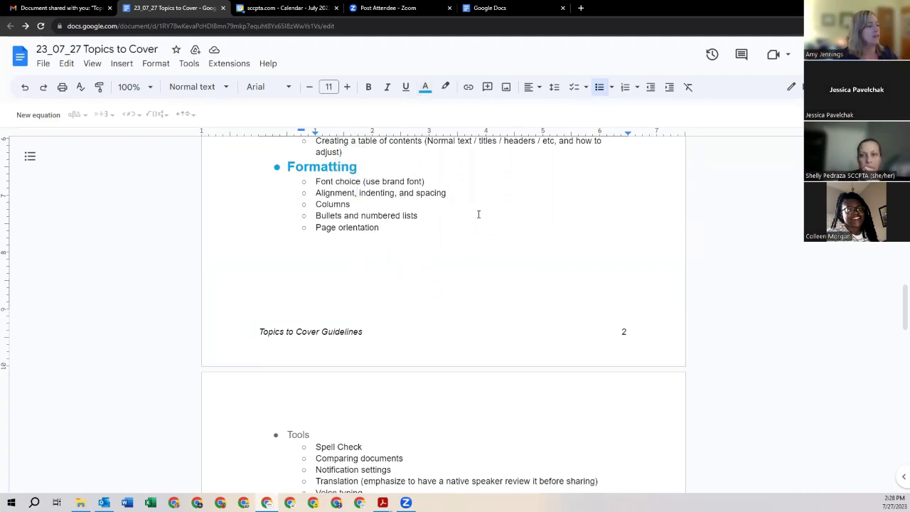
pyautogui.scroll(7, 479, 214)
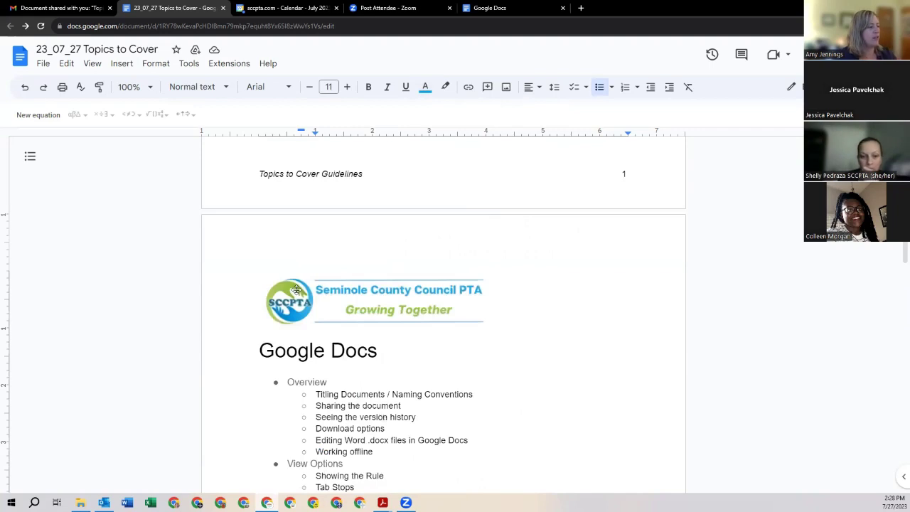
# Step: Sample the PTA logo's green with the highlight-colour eyedropper to save it
pyautogui.scroll(-2, 297, 290)
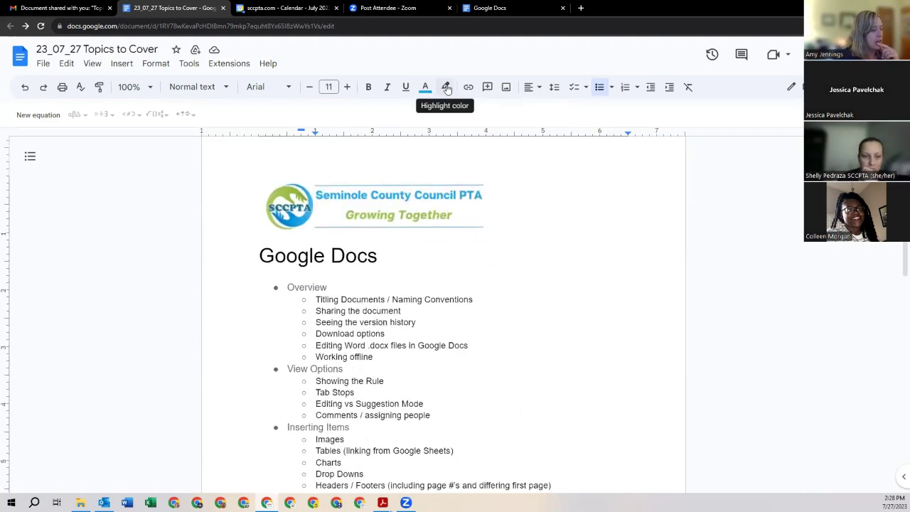
pyautogui.click(447, 87)
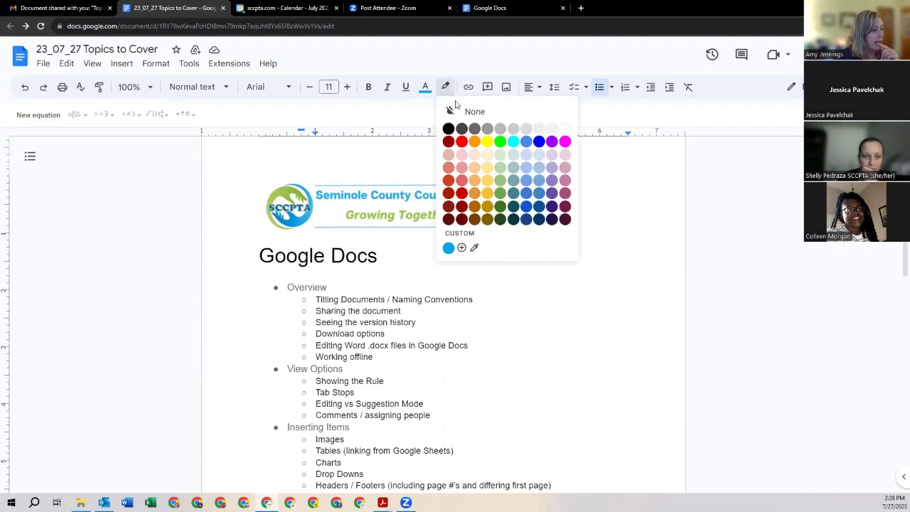
pyautogui.click(474, 248)
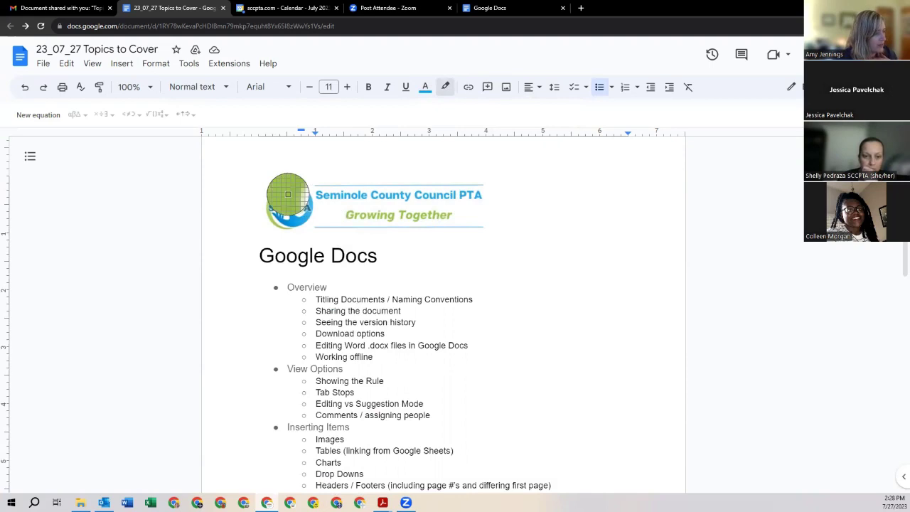
pyautogui.click(288, 193)
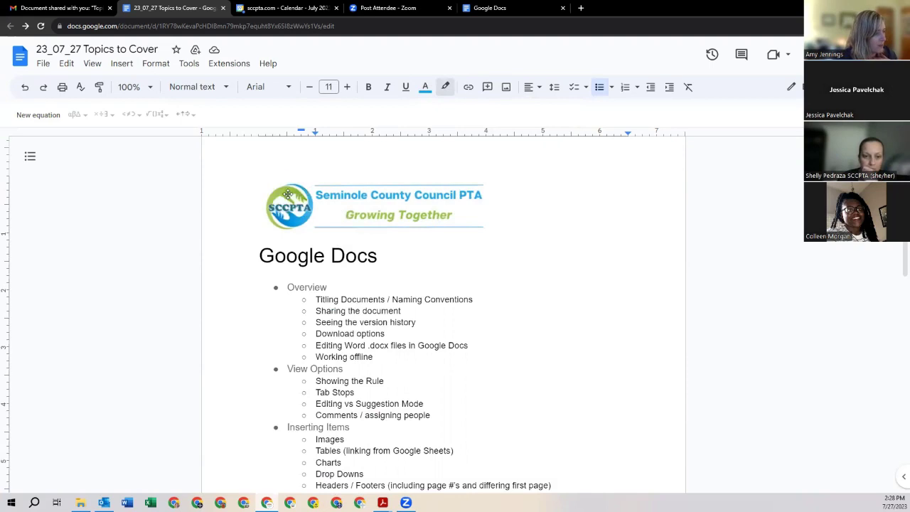
pyautogui.click(445, 89)
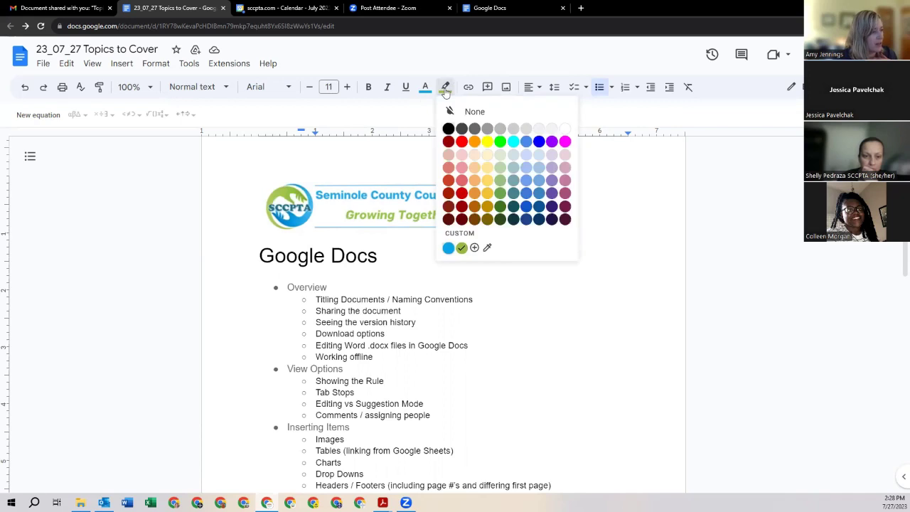
pyautogui.click(409, 313)
# Step: Colour the Google Docs title with the saved logo green
pyautogui.tripleClick(369, 257)
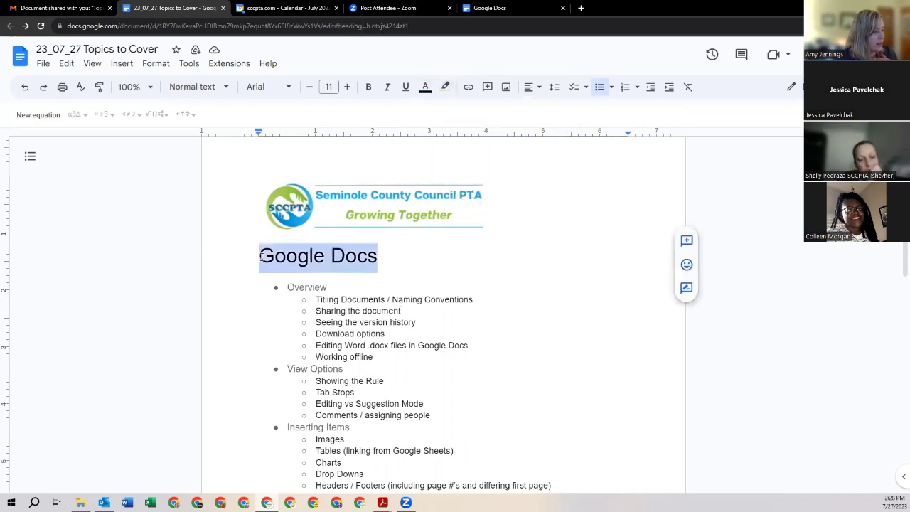
pyautogui.click(425, 87)
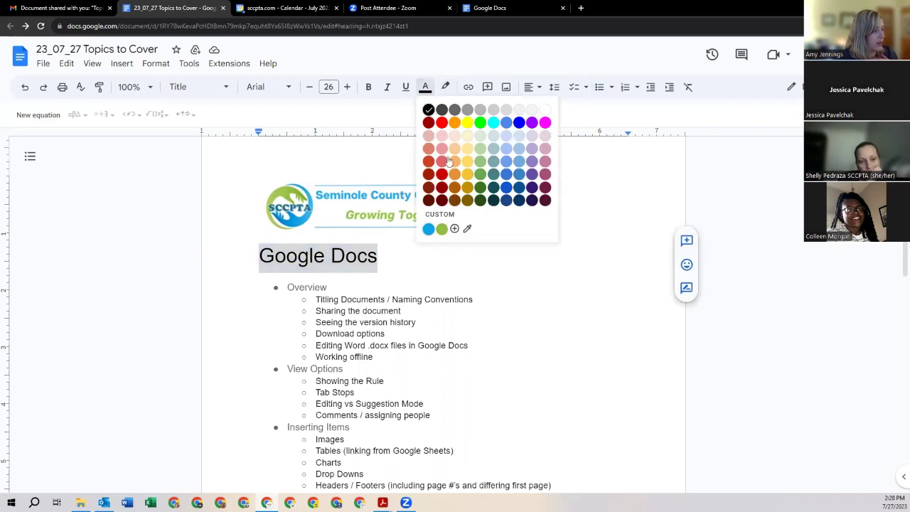
pyautogui.click(442, 228)
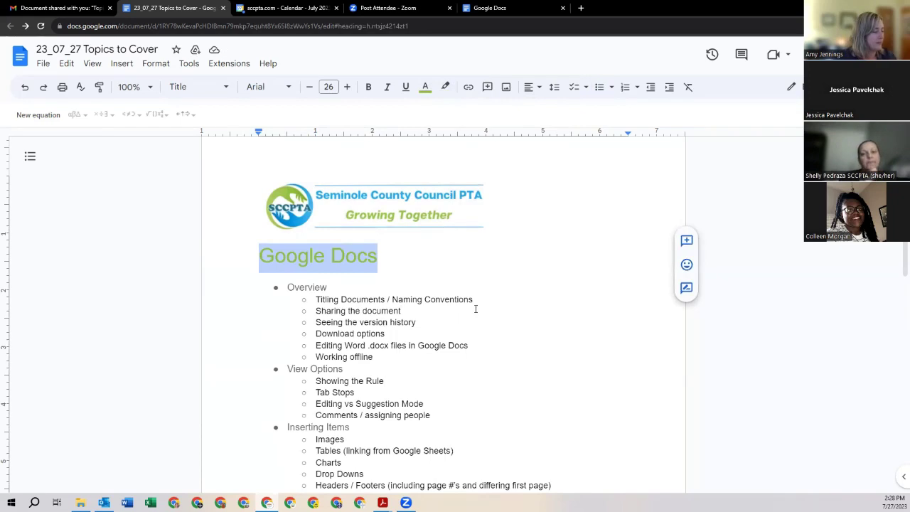
pyautogui.scroll(-2, 477, 309)
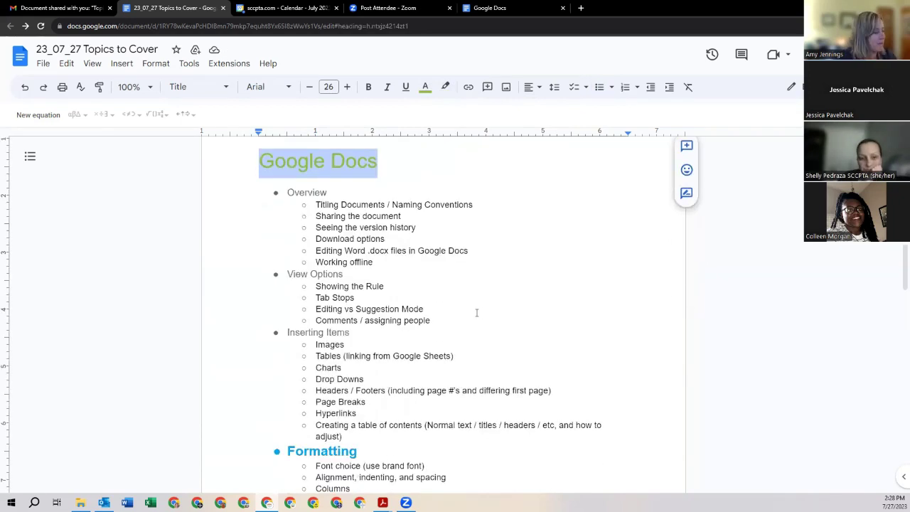
pyautogui.scroll(-4, 476, 313)
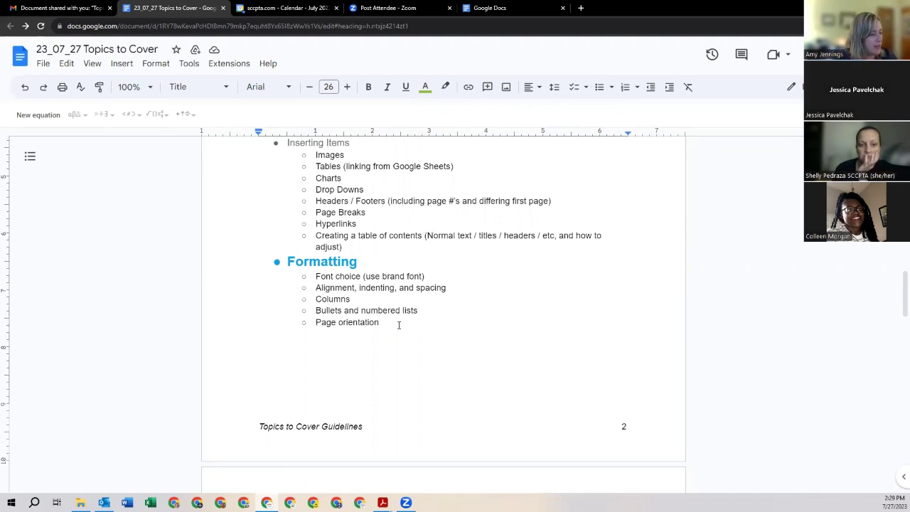
# Step: Set the 'Alignment, indenting, and spacing' line in Courier New
pyautogui.tripleClick(374, 278)
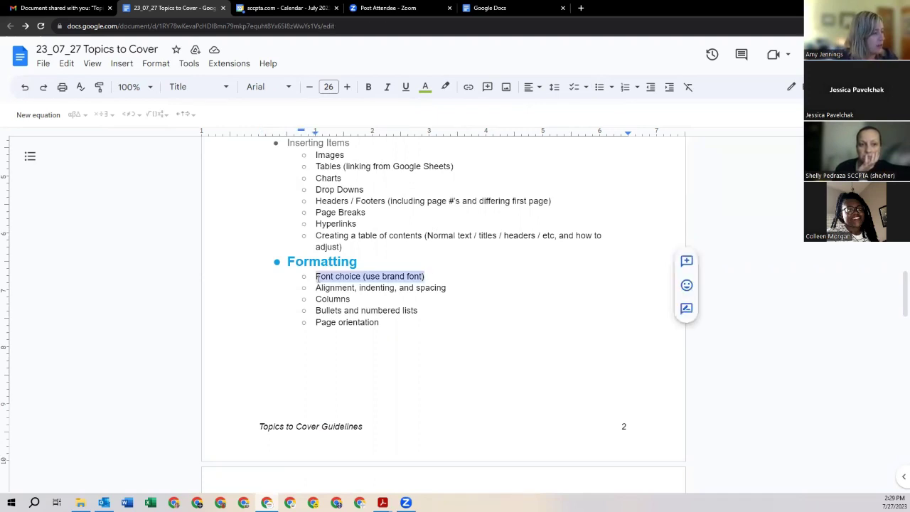
pyautogui.click(316, 277)
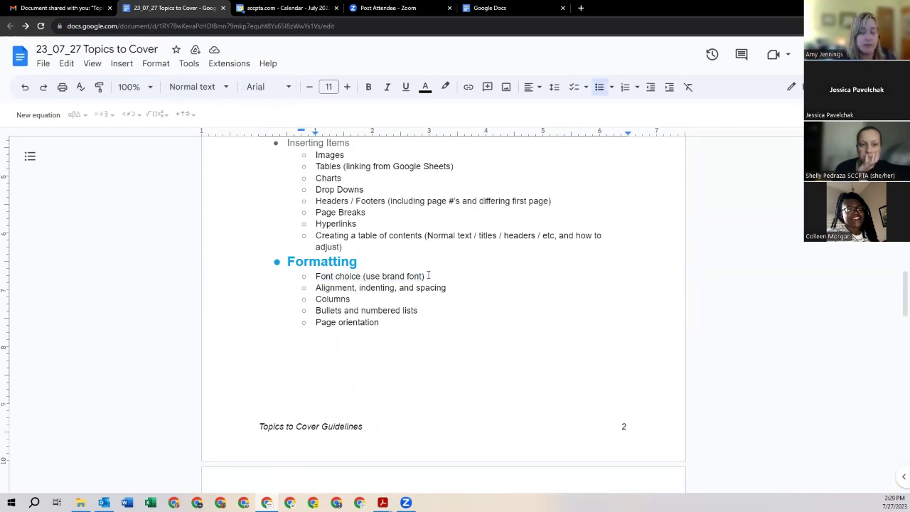
pyautogui.moveTo(319, 287); pyautogui.dragTo(381, 288)
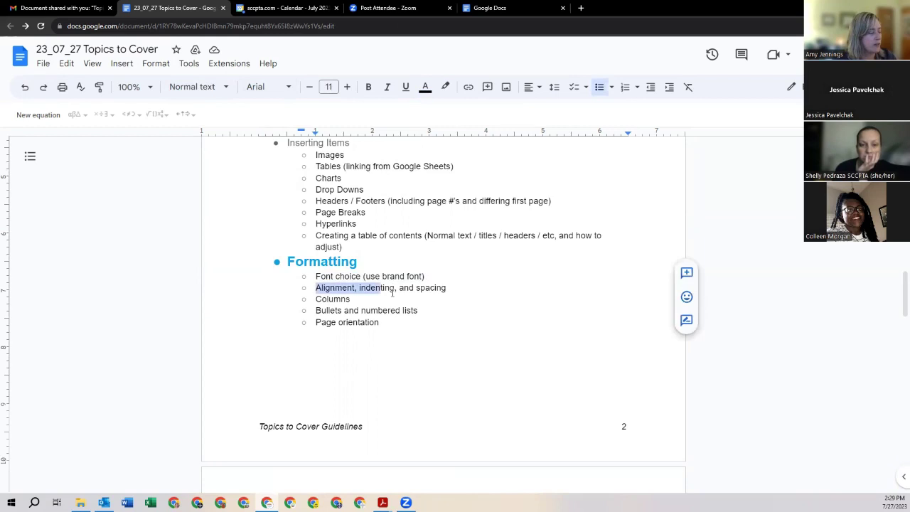
pyautogui.click(393, 291)
pyautogui.moveTo(446, 288); pyautogui.dragTo(318, 287)
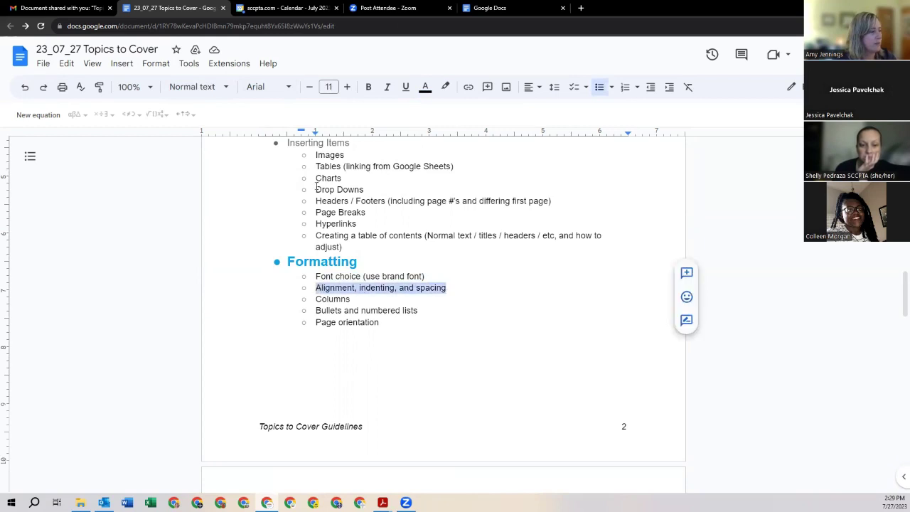
pyautogui.click(286, 86)
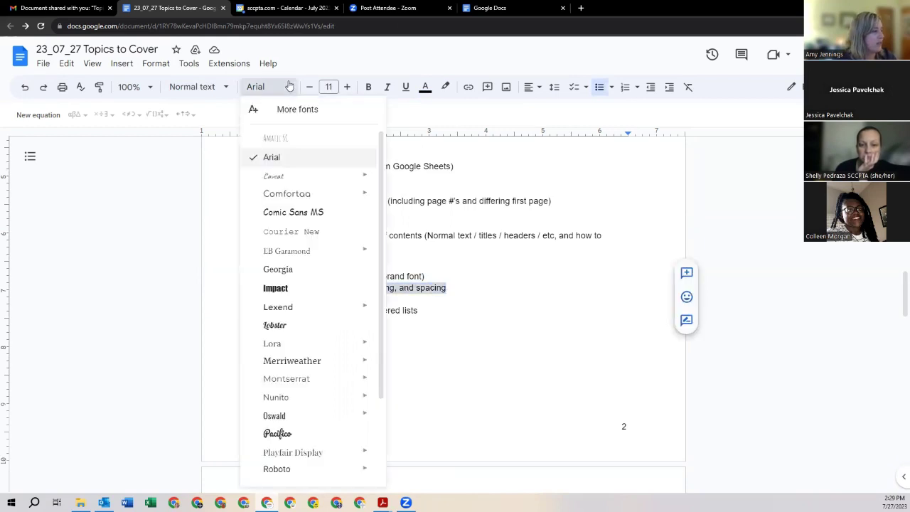
pyautogui.click(312, 232)
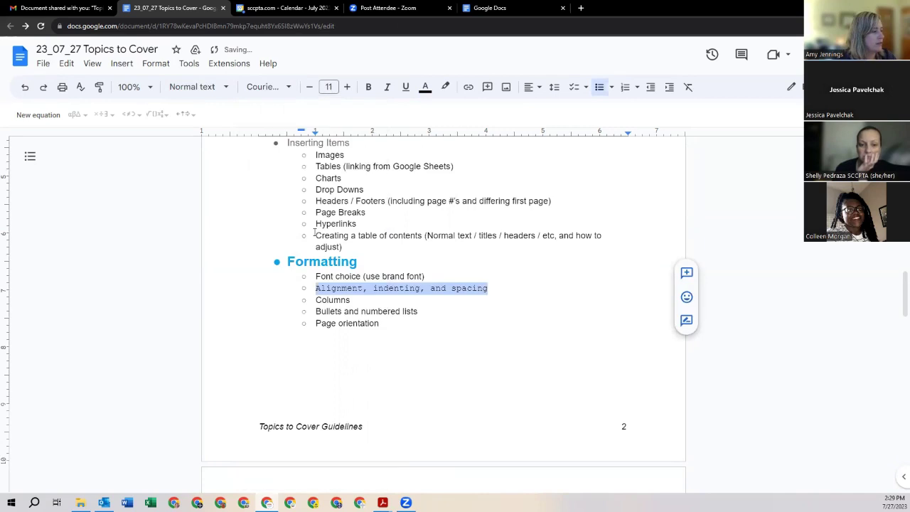
pyautogui.click(464, 312)
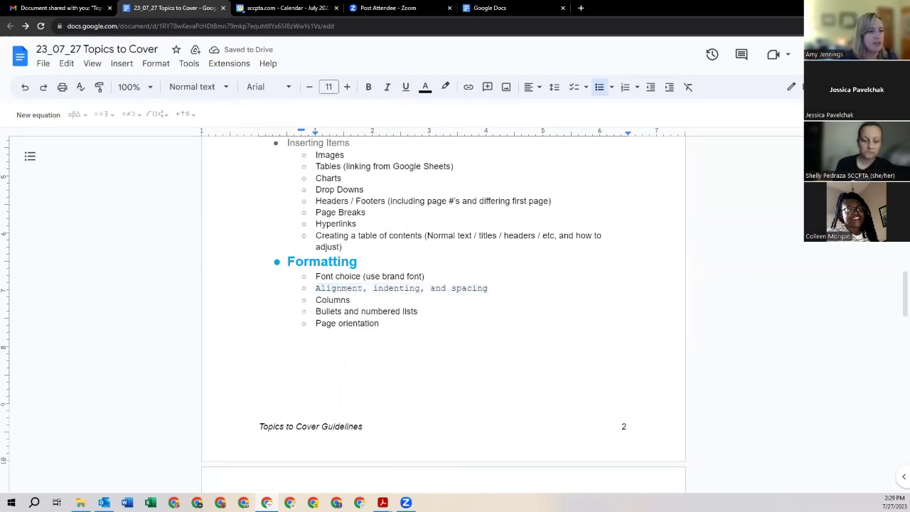
# Step: Zoom the browser page in and reselect the Alignment, indenting, and spacing line
pyautogui.click(900, 26)
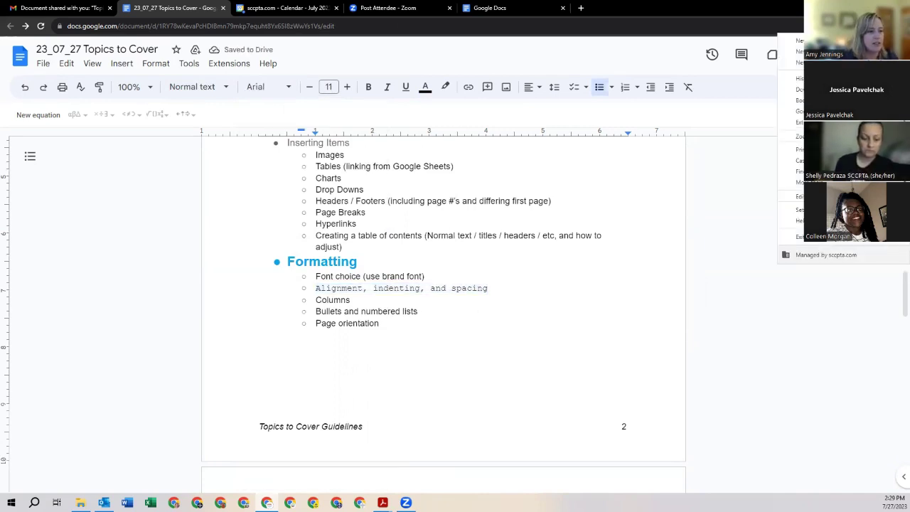
pyautogui.click(880, 136)
pyautogui.click(880, 136)
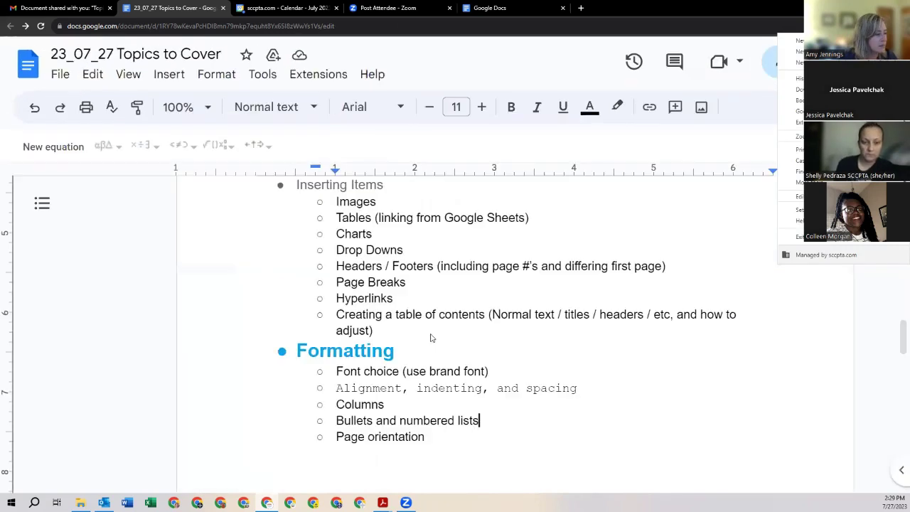
pyautogui.click(371, 441)
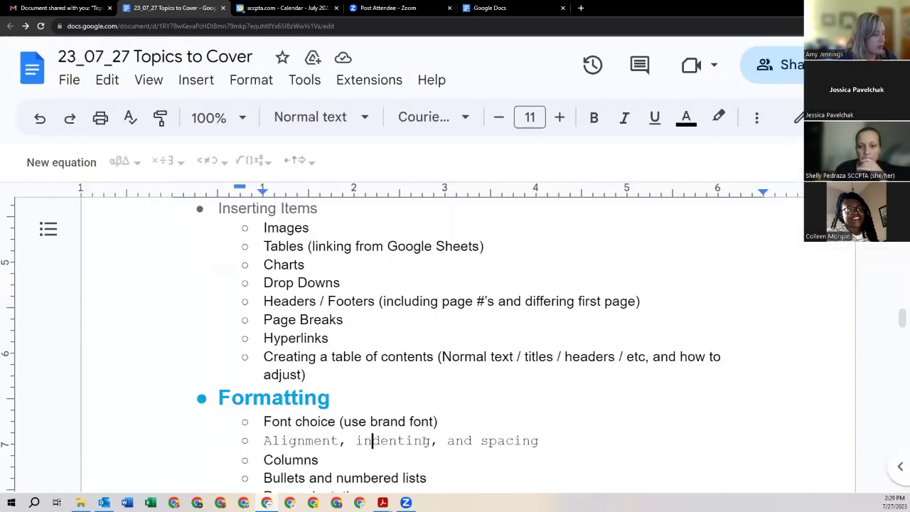
pyautogui.scroll(-1, 426, 441)
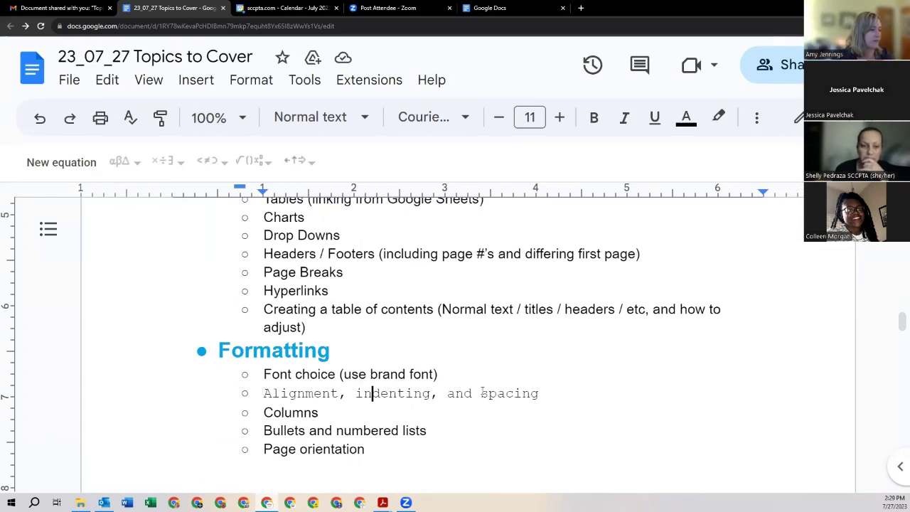
pyautogui.press('End')
pyautogui.hotkey('shift', 'Home')
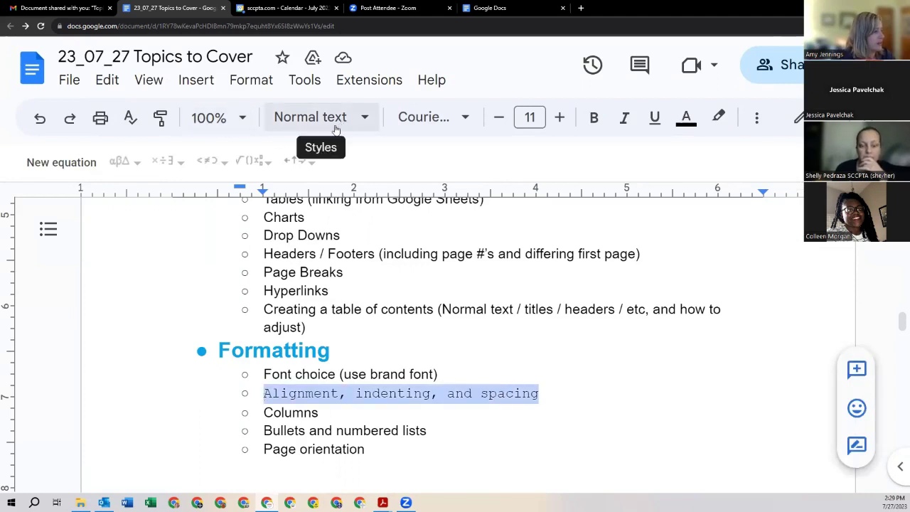
# Step: Change the Alignment, indenting, and spacing line to Times New Roman
pyautogui.click(436, 121)
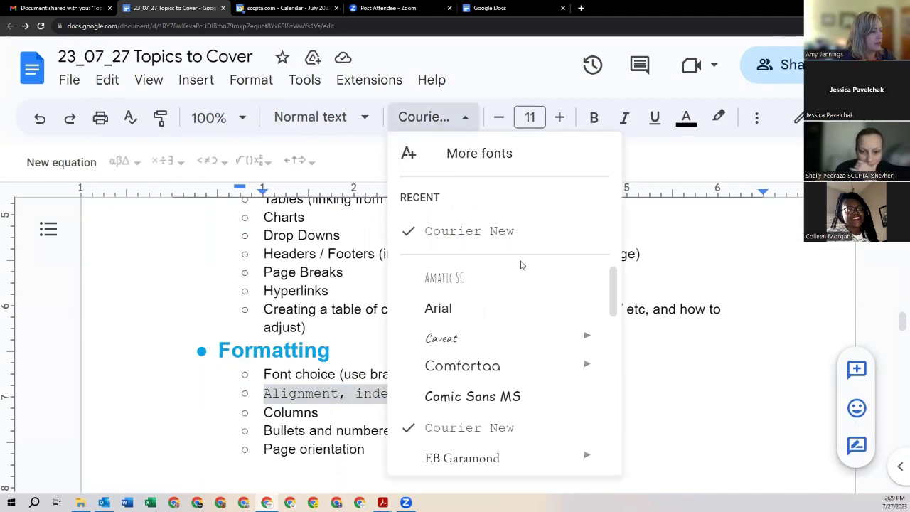
pyautogui.scroll(-5, 548, 315)
pyautogui.scroll(-5, 500, 375)
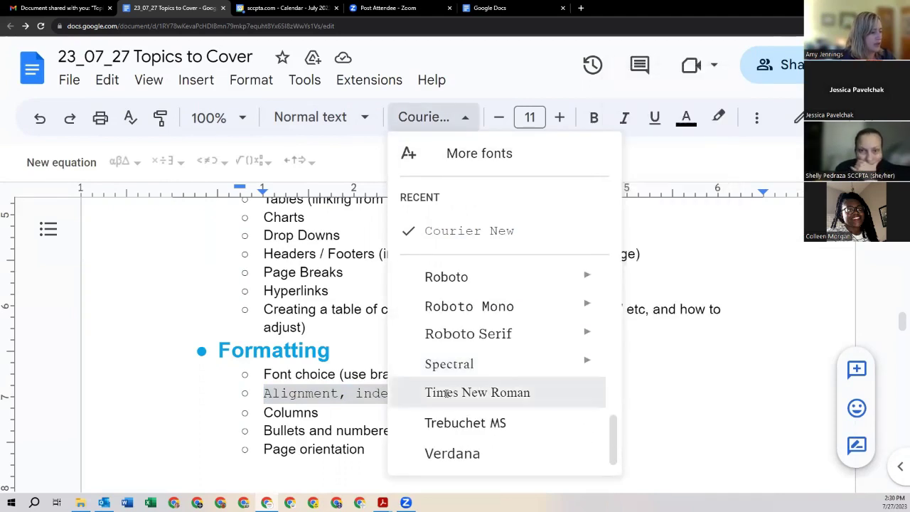
pyautogui.click(448, 395)
pyautogui.click(416, 339)
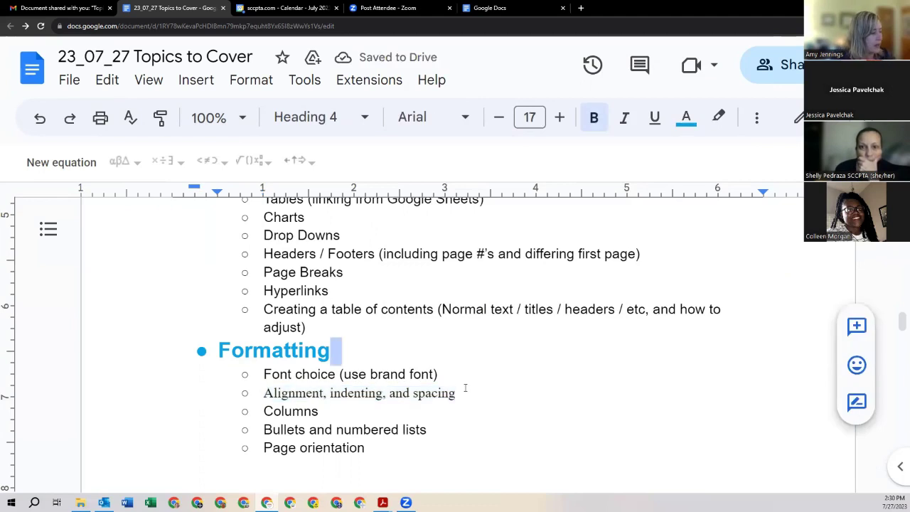
# Step: Set the 'Font choice (use brand font)' line in Caveat
pyautogui.moveTo(461, 377); pyautogui.dragTo(262, 375)
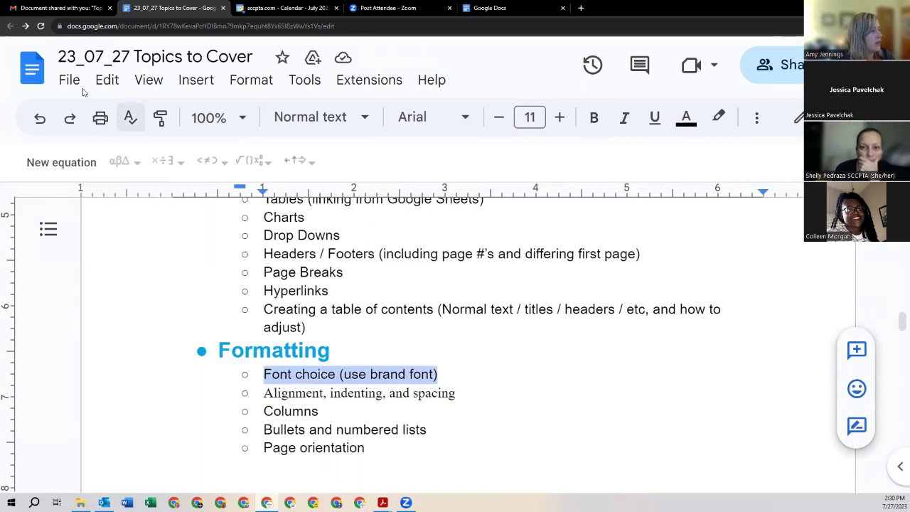
pyautogui.click(359, 124)
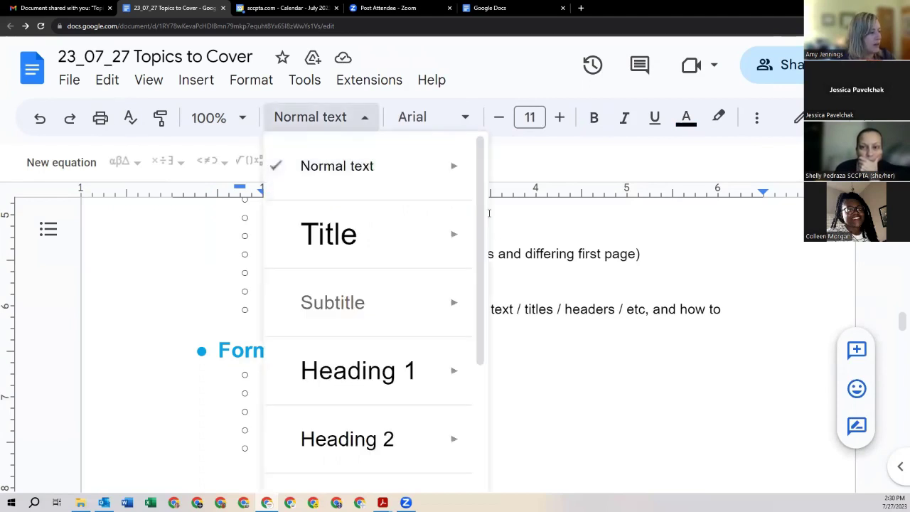
pyautogui.moveTo(421, 142)
pyautogui.click(438, 124)
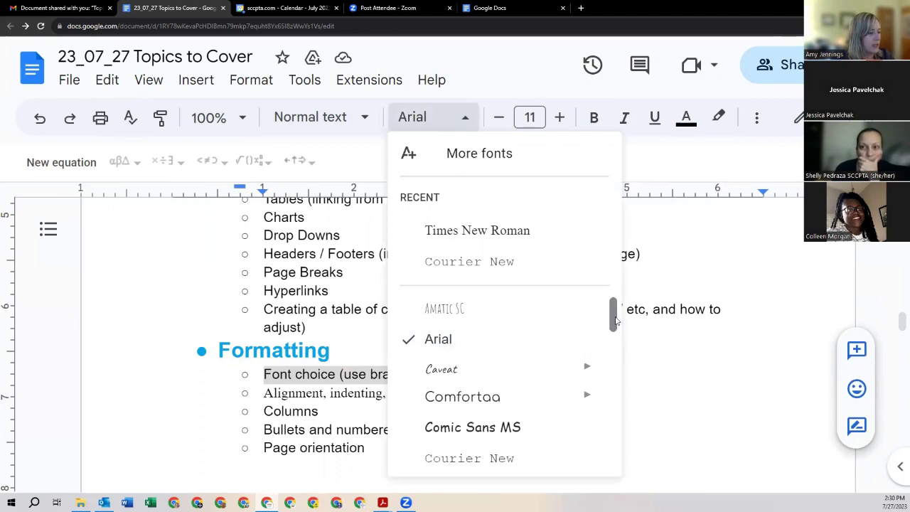
pyautogui.click(469, 369)
pyautogui.click(466, 368)
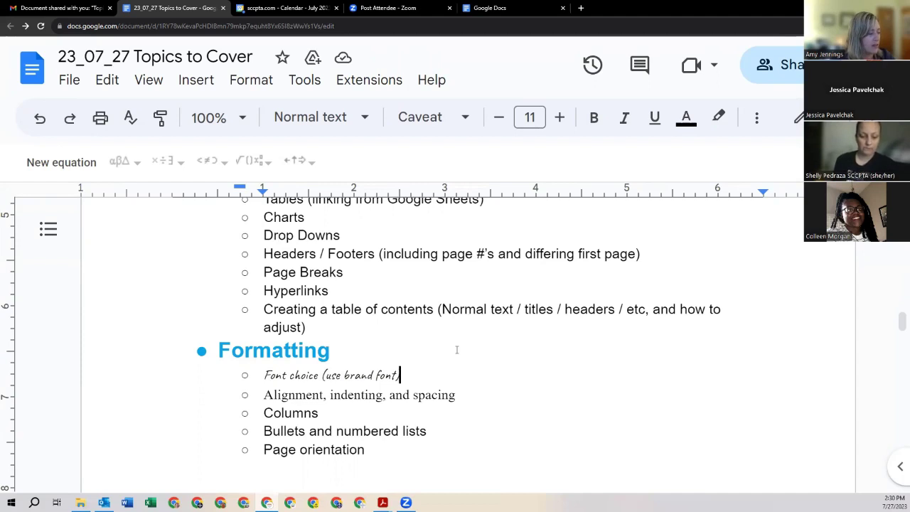
pyautogui.scroll(-2, 458, 350)
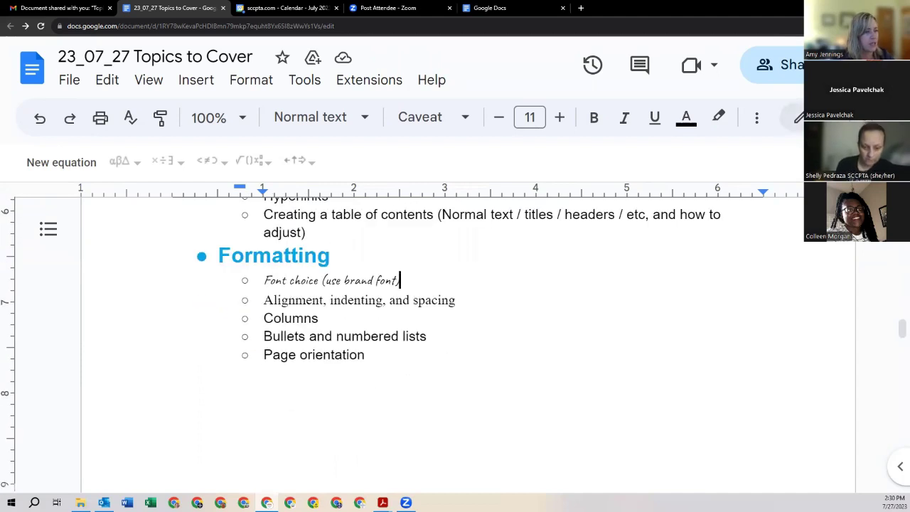
pyautogui.click(901, 26)
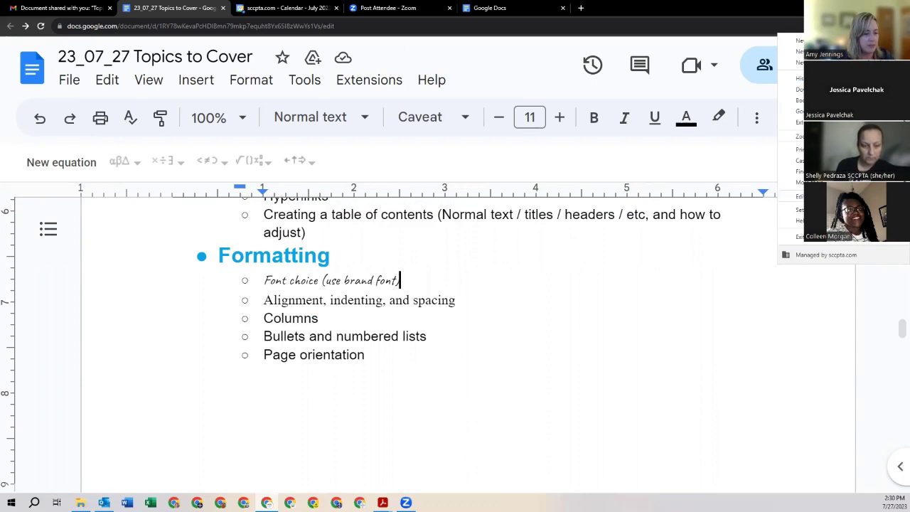
pyautogui.click(848, 135)
pyautogui.click(848, 136)
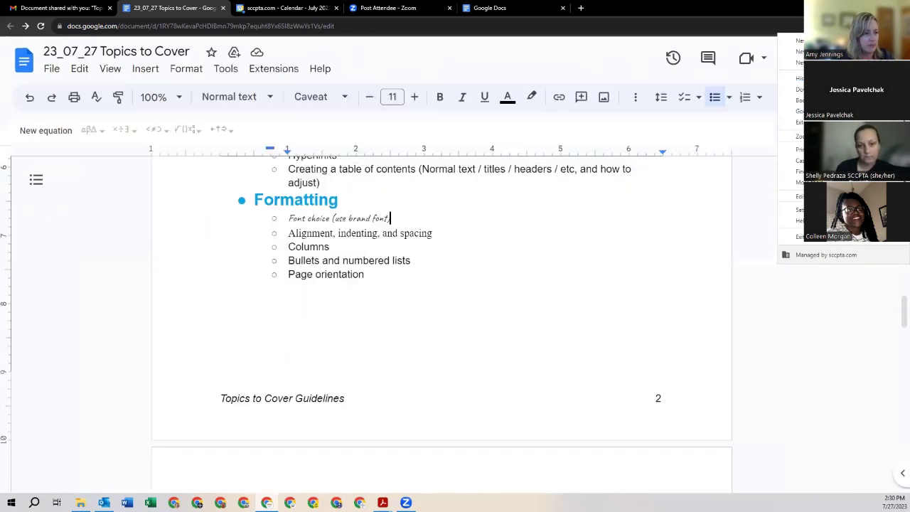
pyautogui.click(849, 136)
pyautogui.click(848, 136)
pyautogui.click(848, 136)
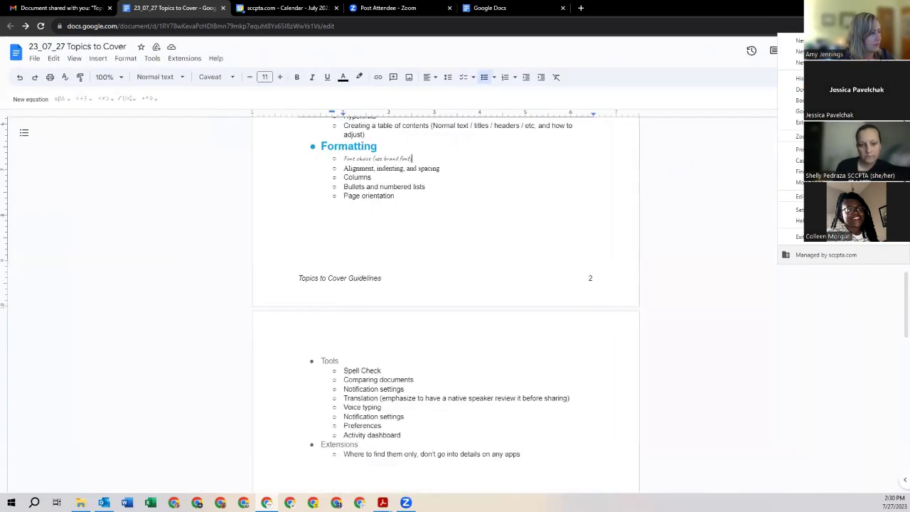
pyautogui.click(881, 136)
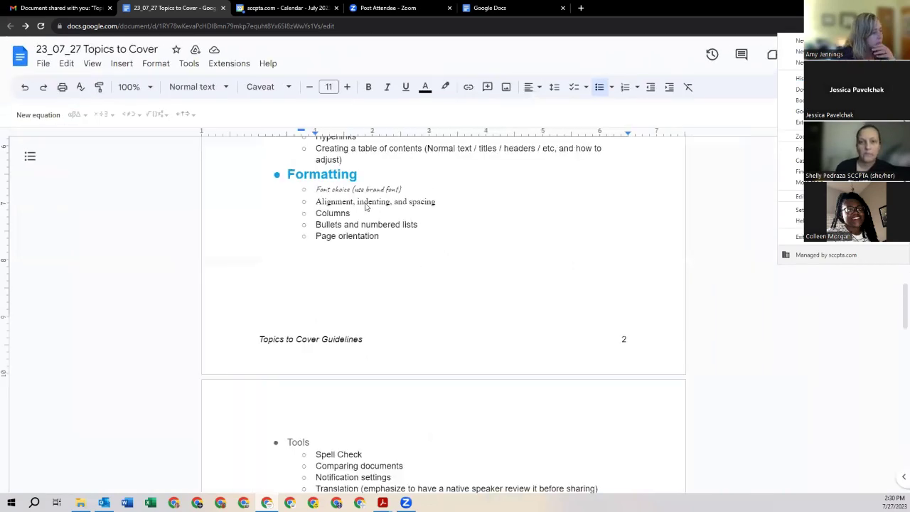
pyautogui.click(344, 225)
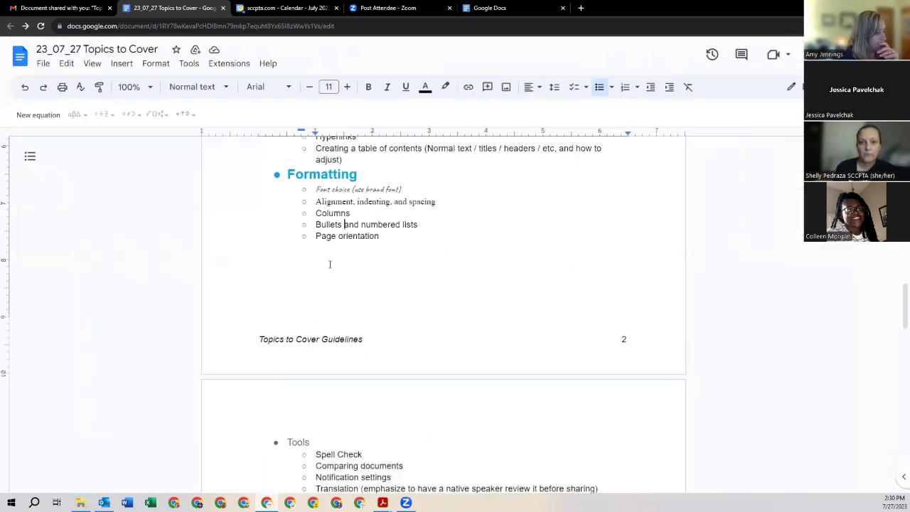
pyautogui.click(394, 251)
# Step: Insert an empty line above Tools without bullet or indent
pyautogui.click(290, 443)
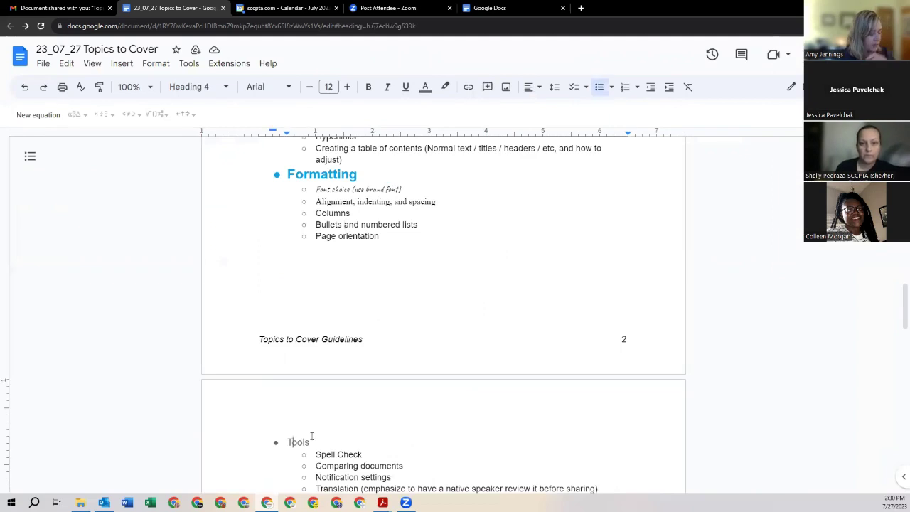
pyautogui.press('Return')
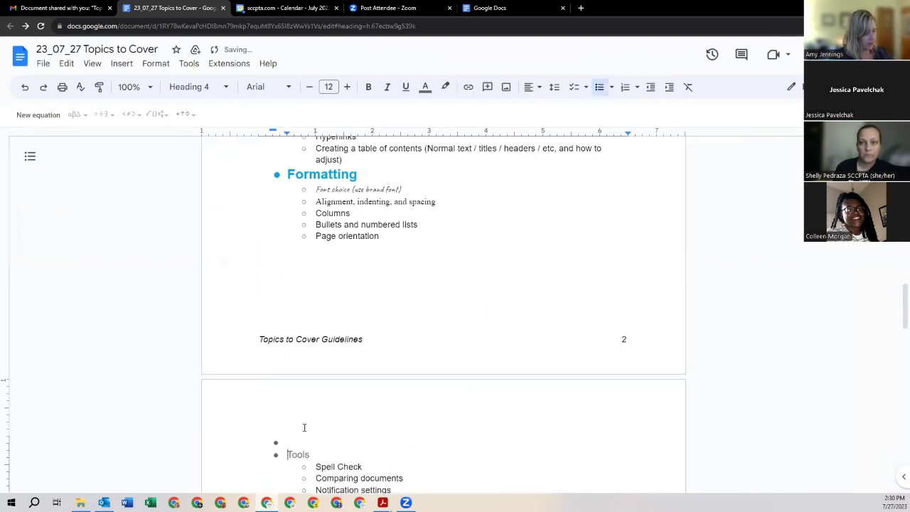
pyautogui.press('Up')
pyautogui.press('BackSpace')
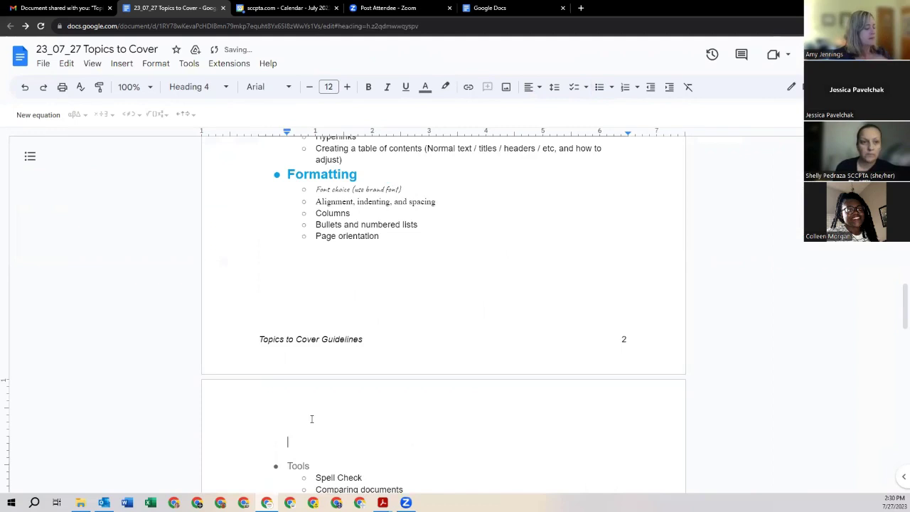
pyautogui.press('BackSpace')
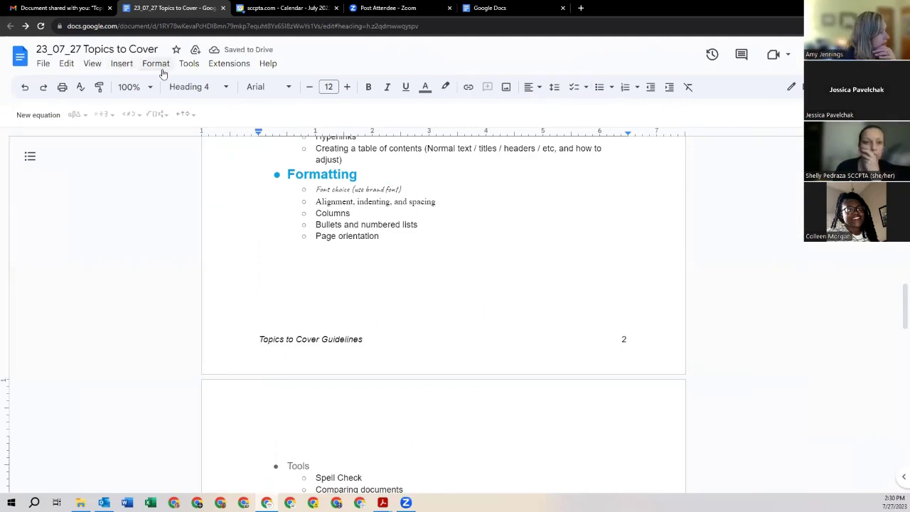
# Step: Show the column layout choices under Format > Columns
pyautogui.click(156, 64)
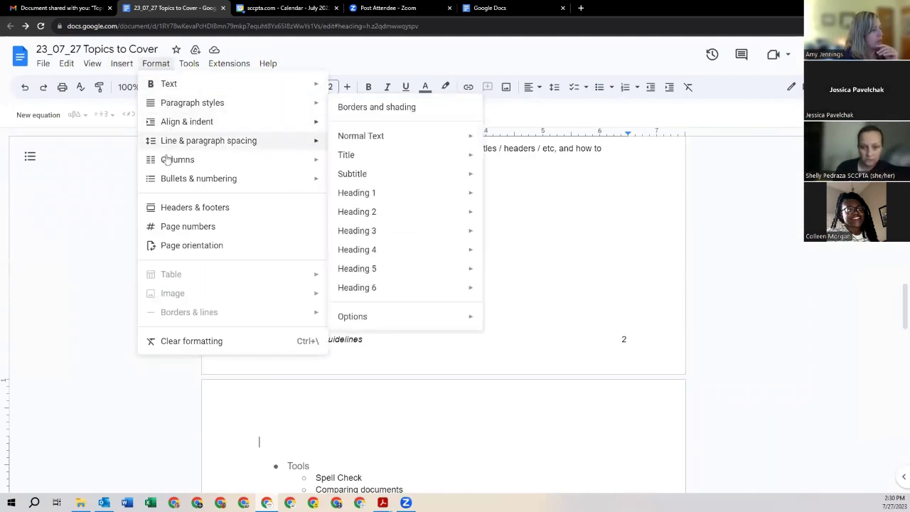
pyautogui.moveTo(167, 165)
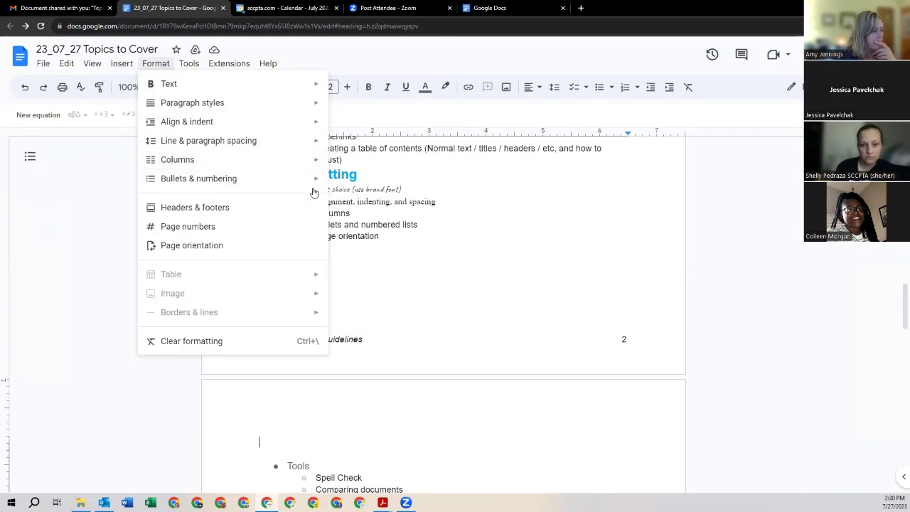
pyautogui.moveTo(310, 178)
pyautogui.moveTo(275, 164)
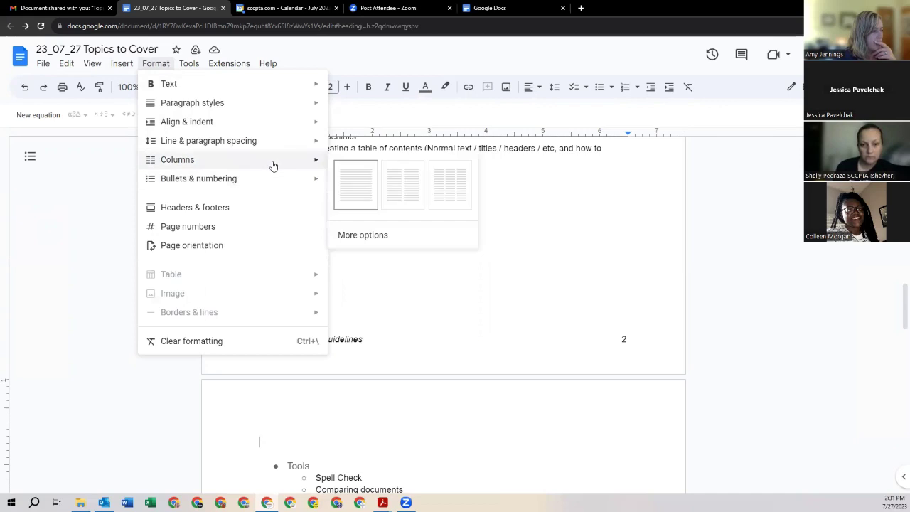
# Step: Lay page 2 out in 2 columns with a line between them via More options
pyautogui.click(371, 237)
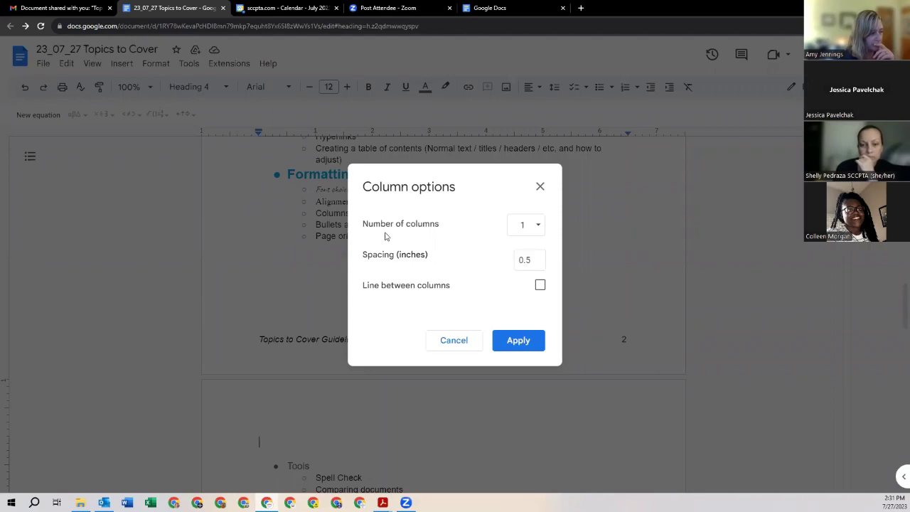
pyautogui.click(536, 226)
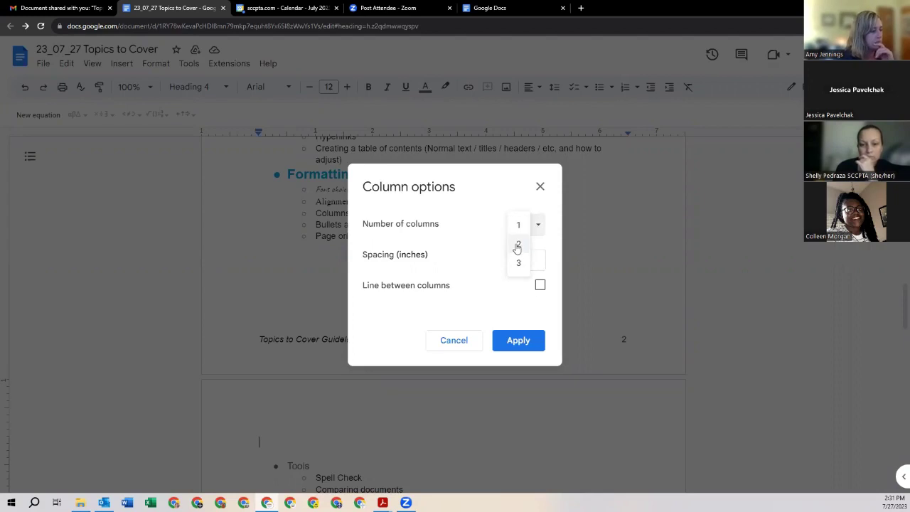
pyautogui.click(518, 246)
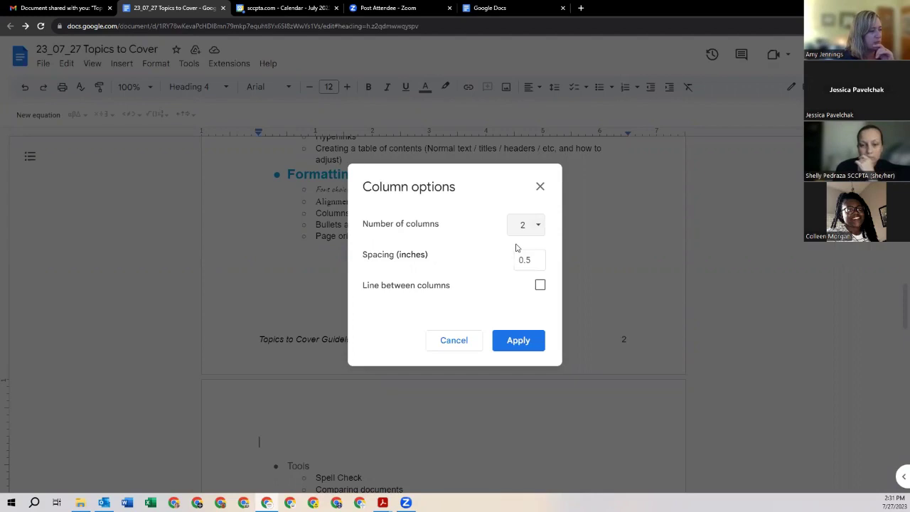
pyautogui.click(540, 286)
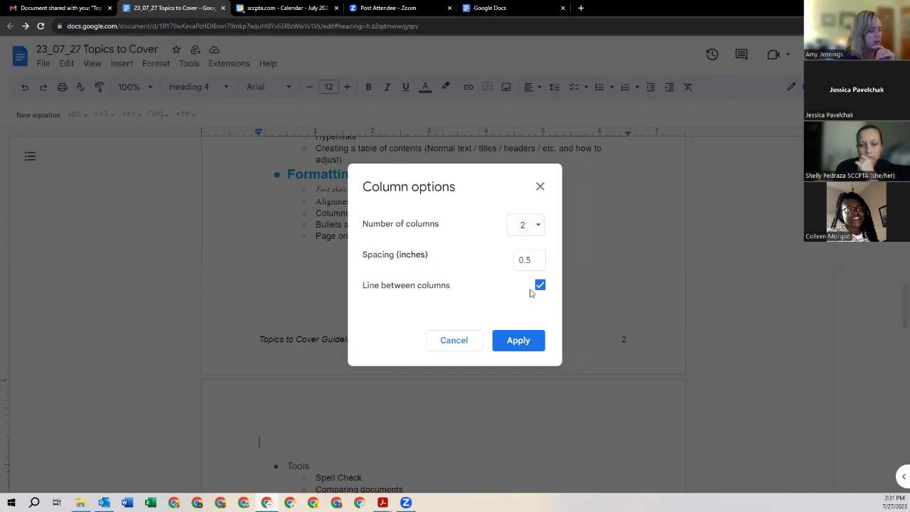
pyautogui.click(520, 342)
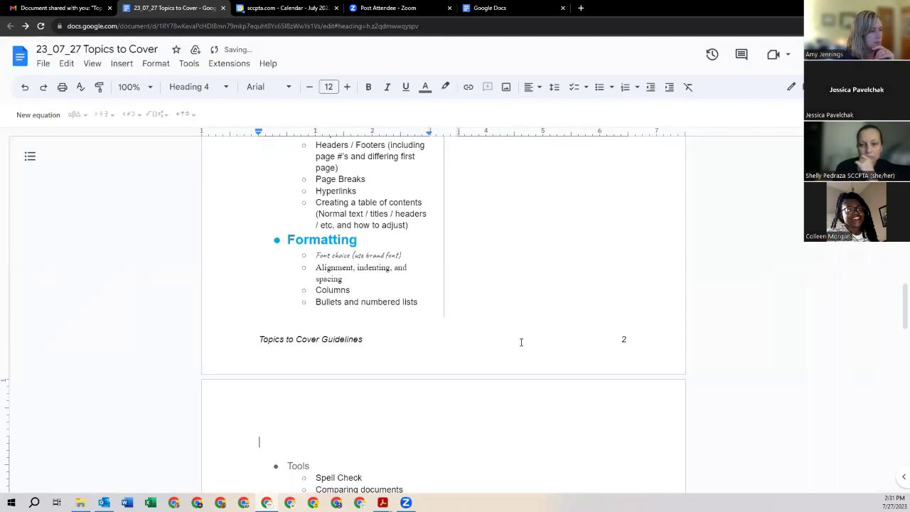
pyautogui.scroll(15, 541, 330)
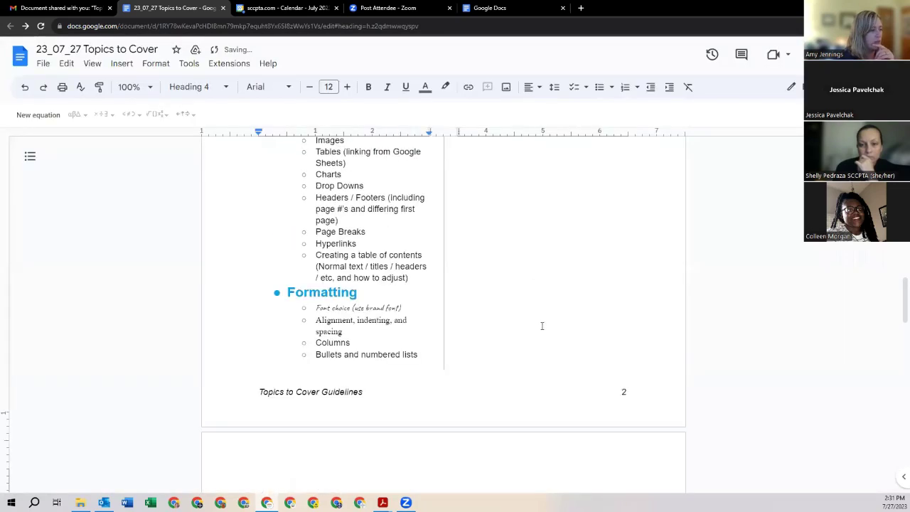
pyautogui.scroll(-15, 546, 322)
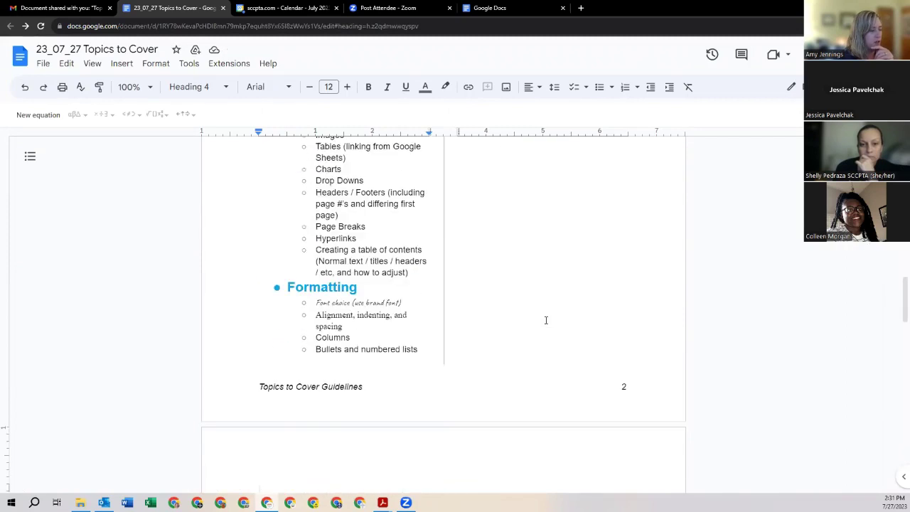
pyautogui.scroll(-5, 547, 320)
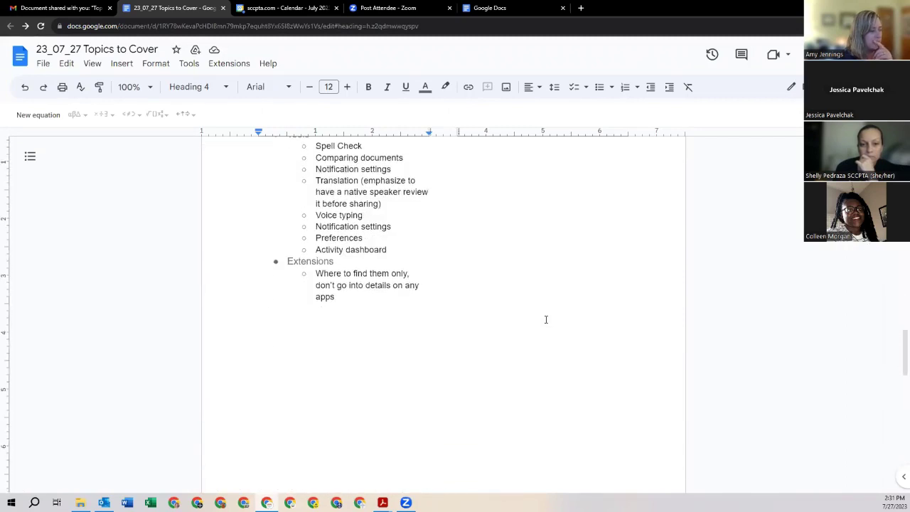
pyautogui.scroll(10, 546, 320)
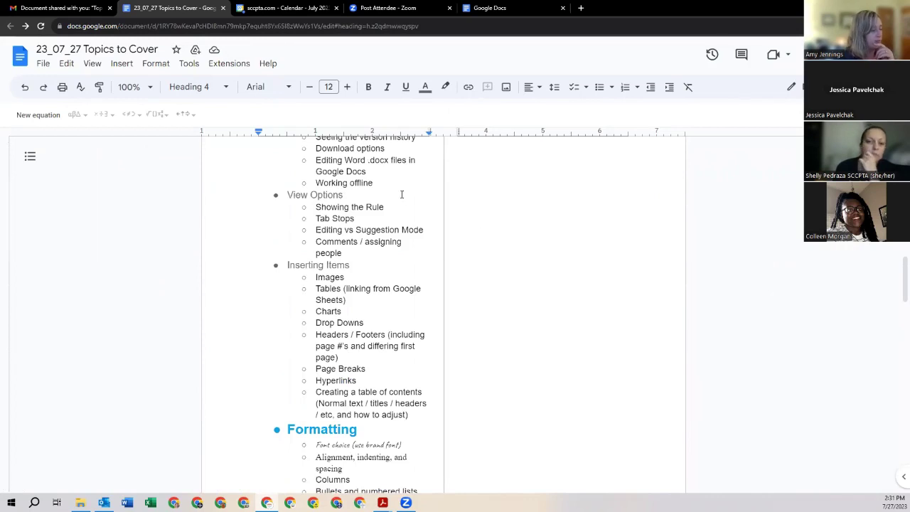
pyautogui.scroll(-3, 482, 218)
pyautogui.scroll(-5, 482, 218)
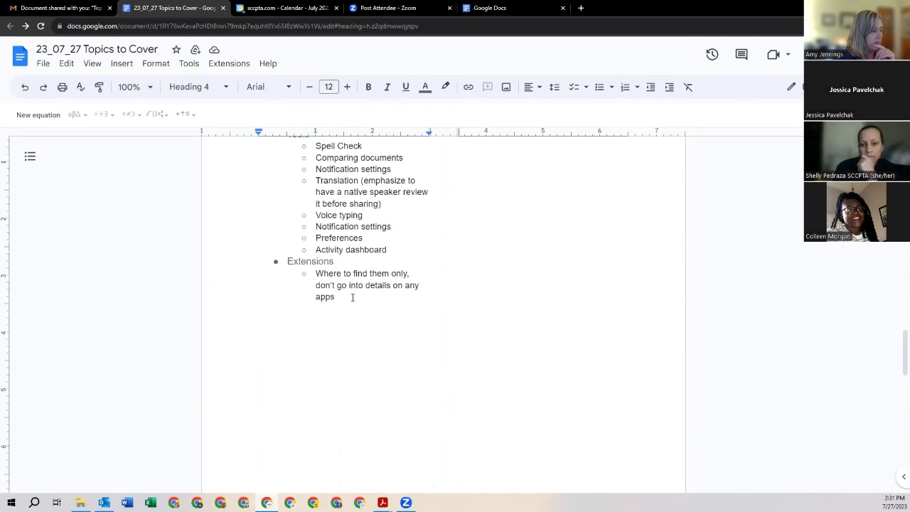
pyautogui.scroll(4, 356, 295)
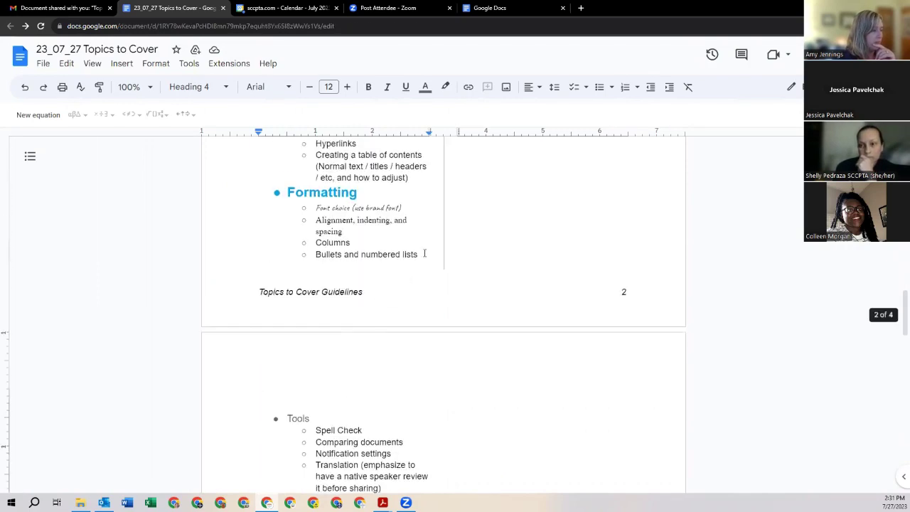
pyautogui.click(424, 253)
# Step: Insert a column break, type test text 'ghfgh' in the right column, then delete it
pyautogui.click(121, 63)
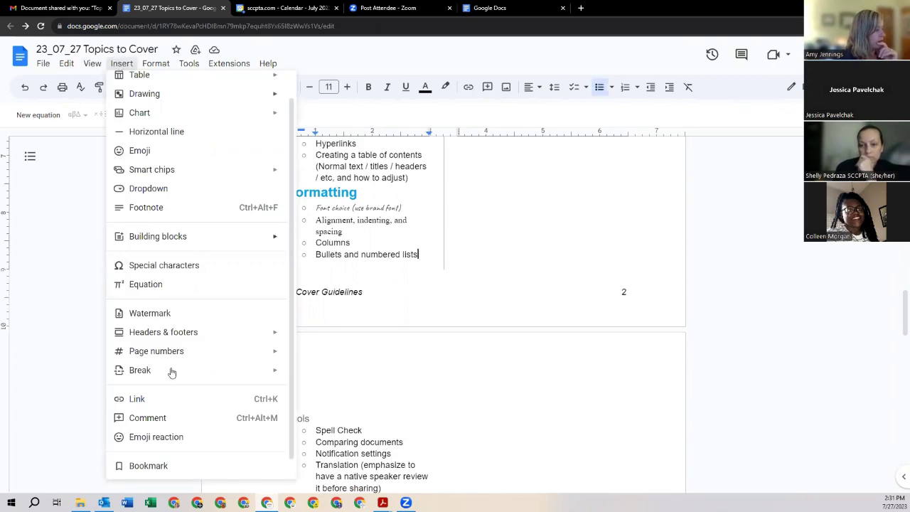
pyautogui.moveTo(172, 371)
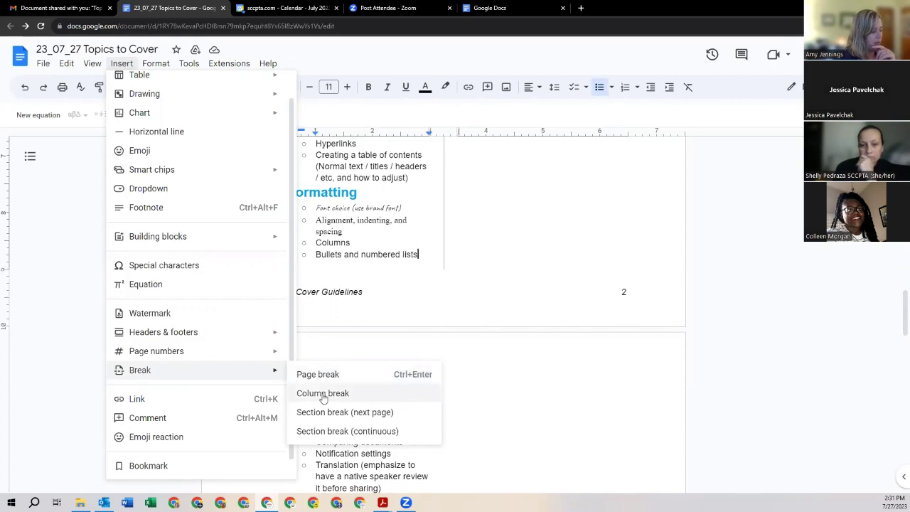
pyautogui.click(323, 396)
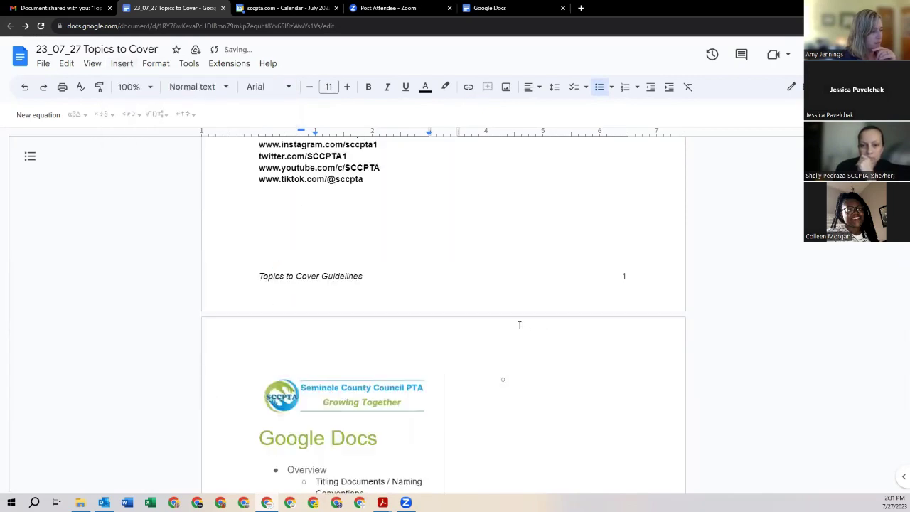
pyautogui.scroll(-2, 551, 377)
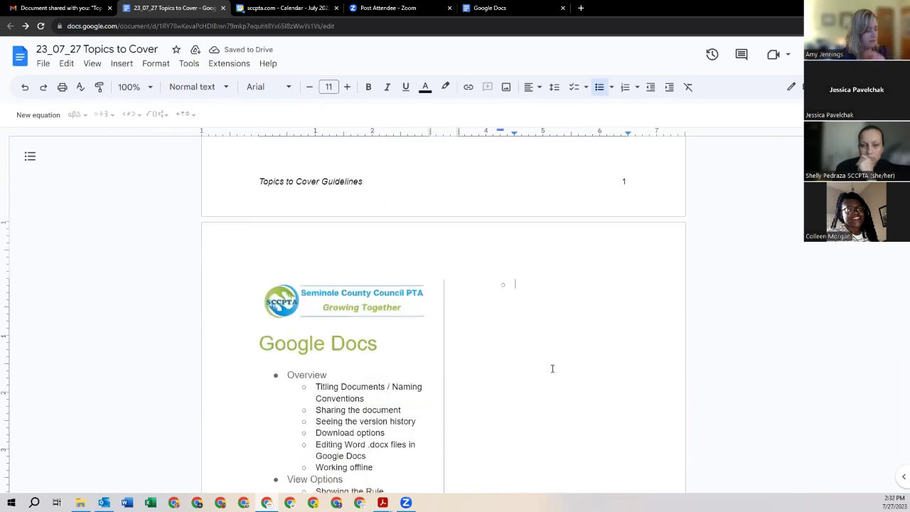
pyautogui.write('ghfghfghgf')
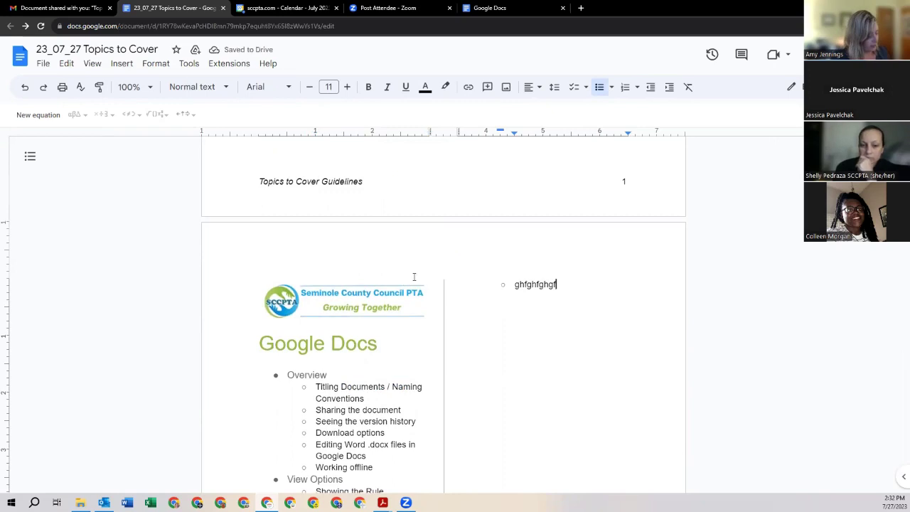
pyautogui.hotkey('ctrl', 'BackSpace')
pyautogui.press('BackSpace')
pyautogui.press('BackSpace')
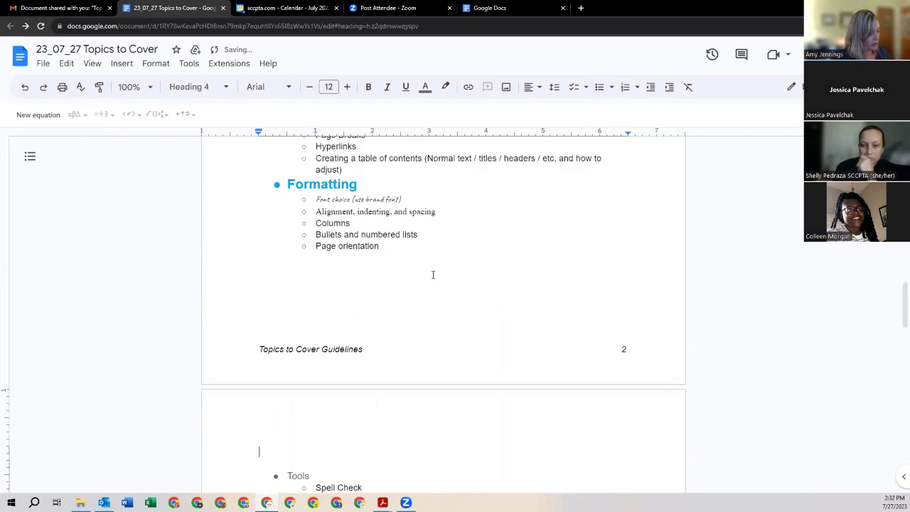
pyautogui.click(303, 271)
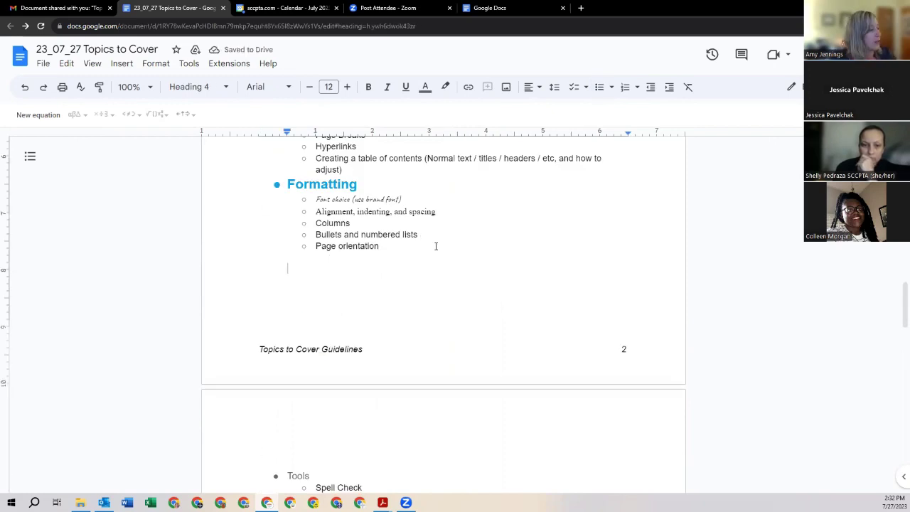
pyautogui.click(67, 65)
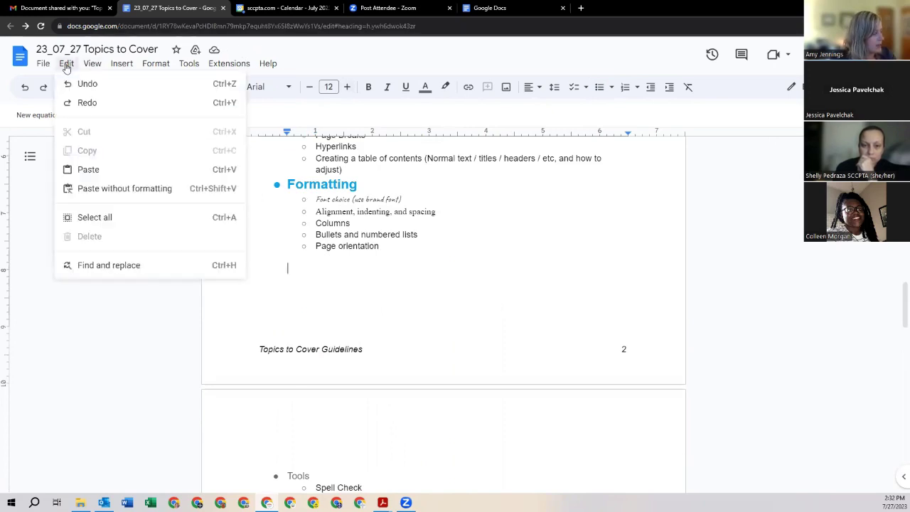
pyautogui.moveTo(152, 69)
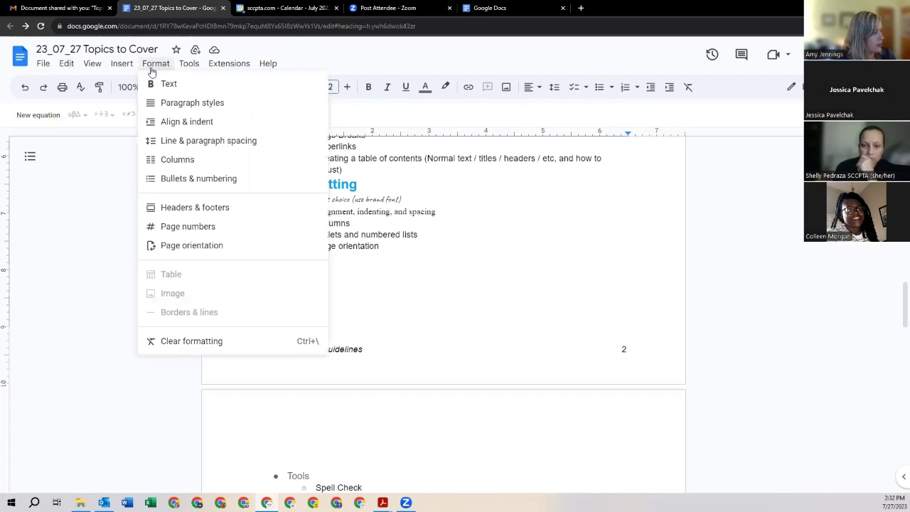
pyautogui.click(431, 251)
pyautogui.scroll(5, 427, 256)
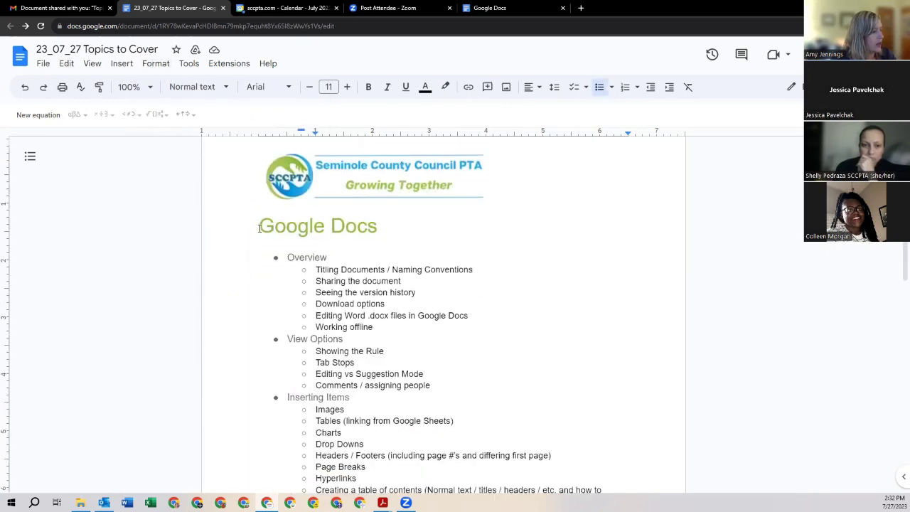
pyautogui.moveTo(265, 263); pyautogui.dragTo(386, 246)
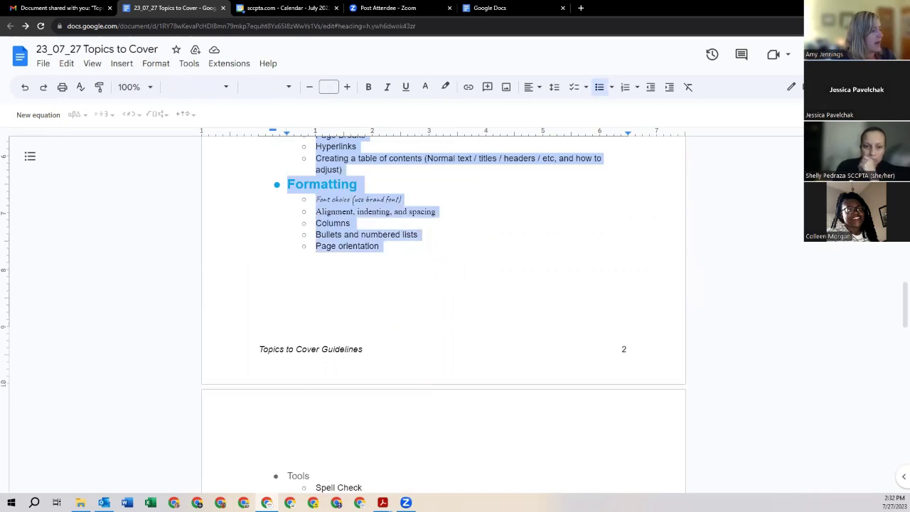
pyautogui.scroll(5, 358, 204)
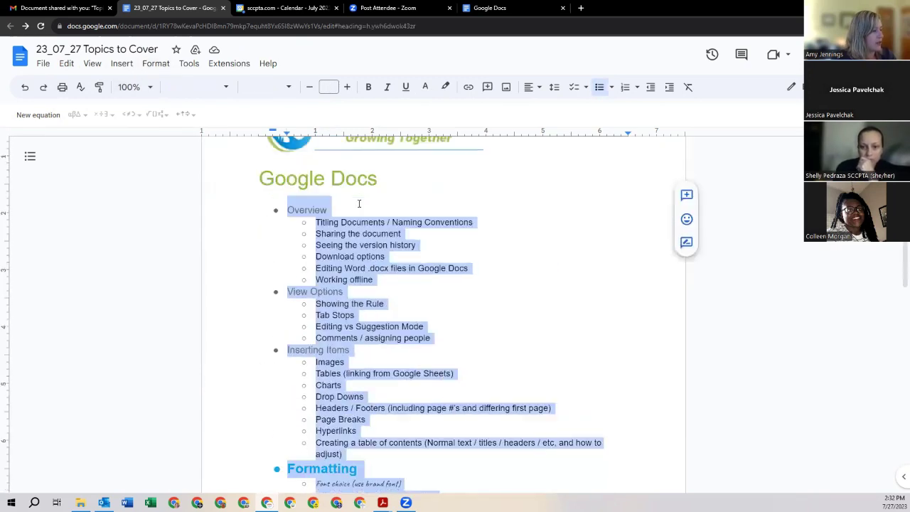
pyautogui.click(124, 67)
pyautogui.moveTo(152, 70)
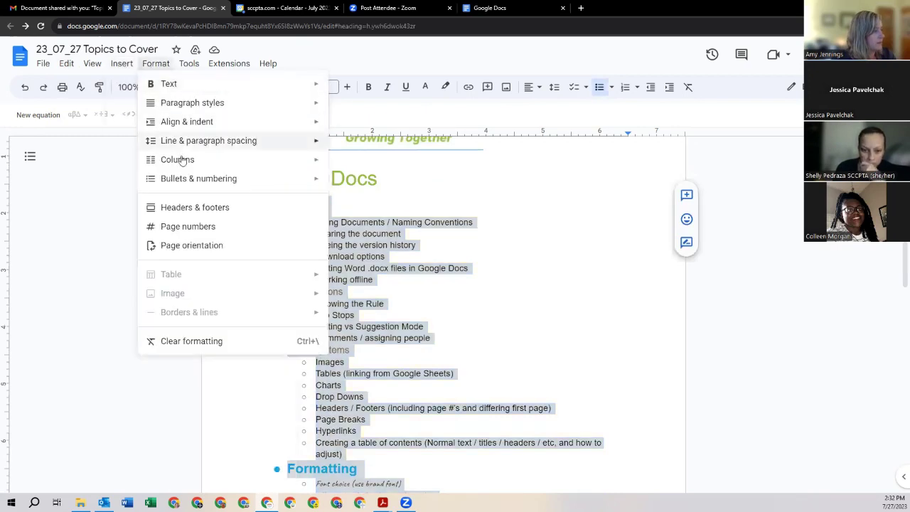
pyautogui.moveTo(179, 159)
pyautogui.click(379, 237)
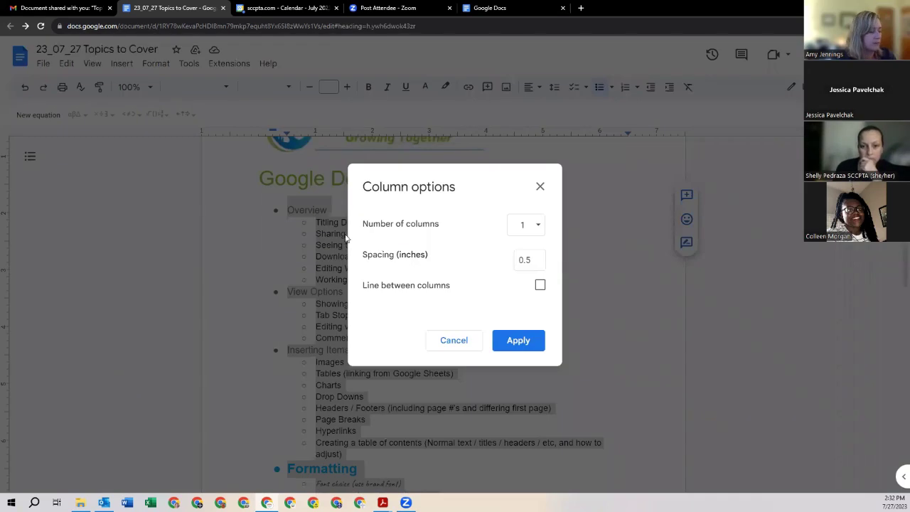
pyautogui.click(463, 342)
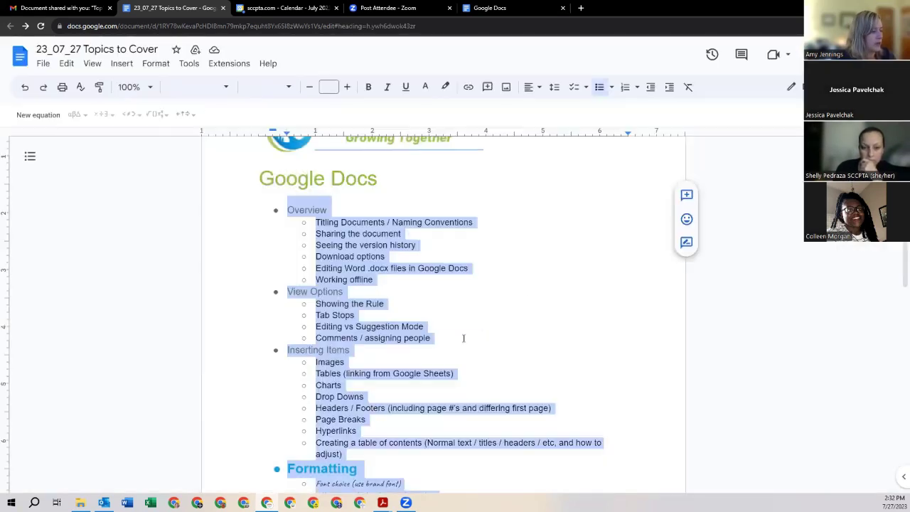
pyautogui.click(263, 178)
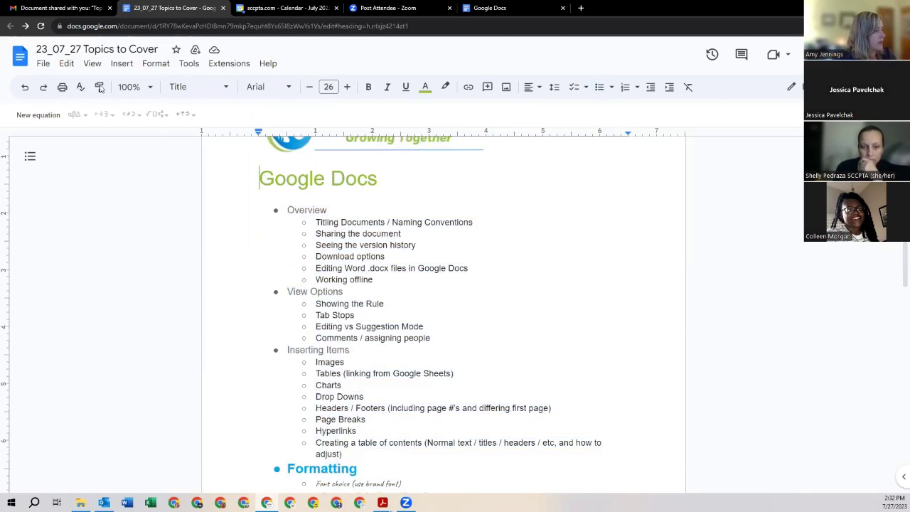
# Step: Browse Insert's Break and Table of contents entries, then Format's Page orientation
pyautogui.click(112, 68)
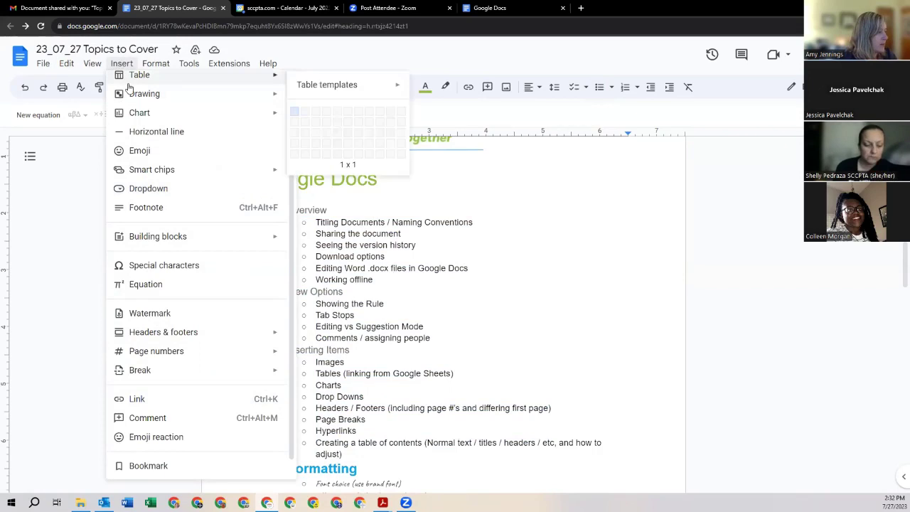
pyautogui.scroll(1, 126, 89)
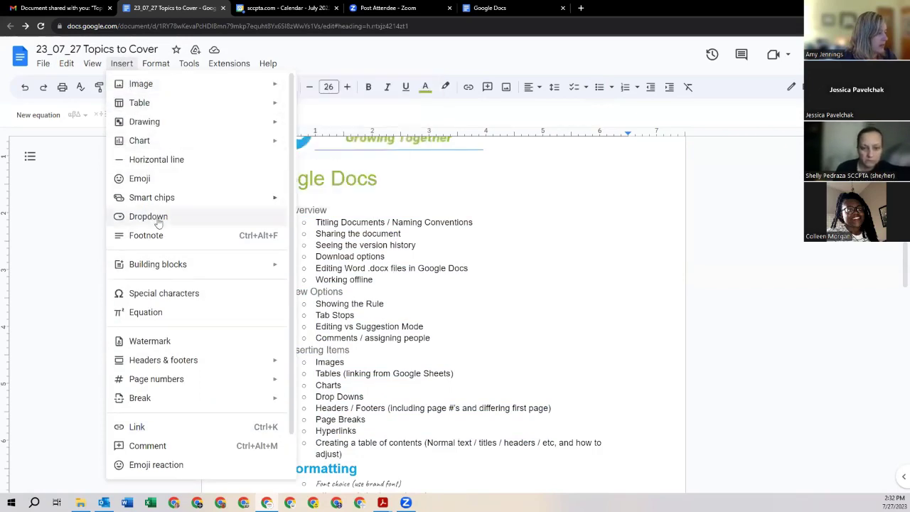
pyautogui.scroll(-1, 170, 331)
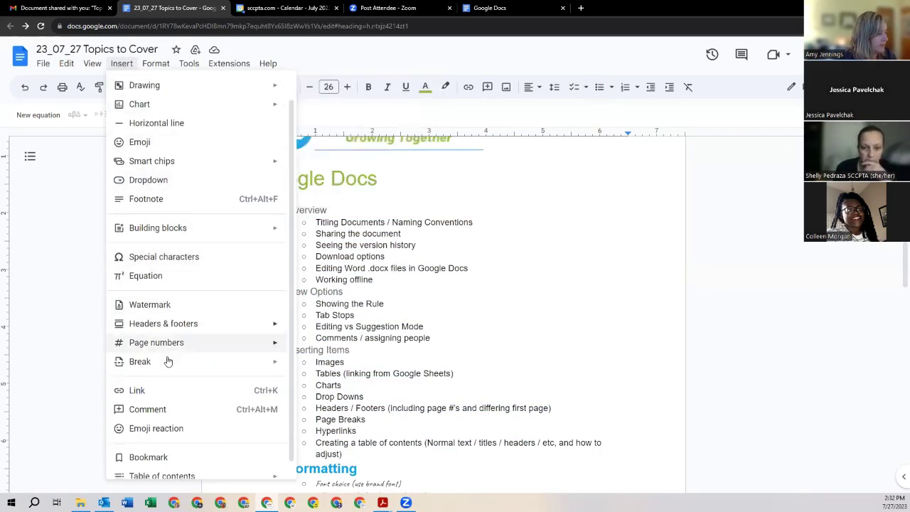
pyautogui.moveTo(155, 477)
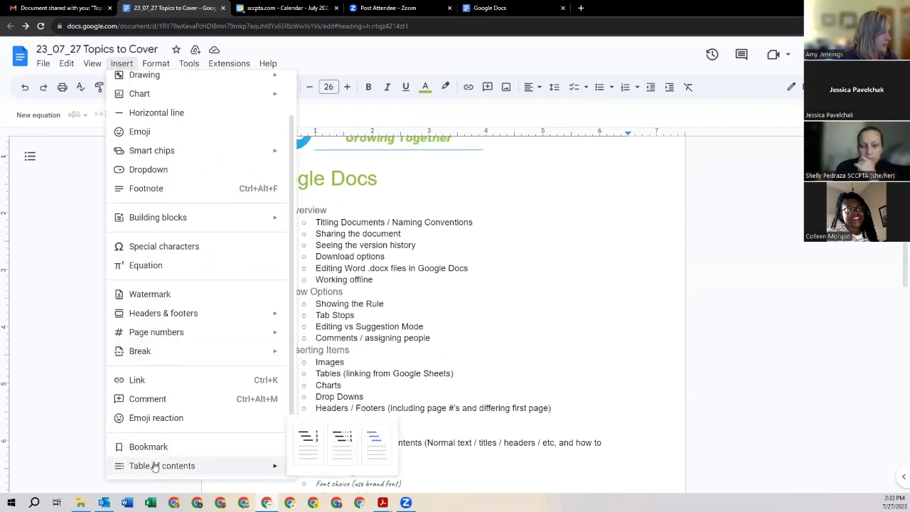
pyautogui.moveTo(155, 64)
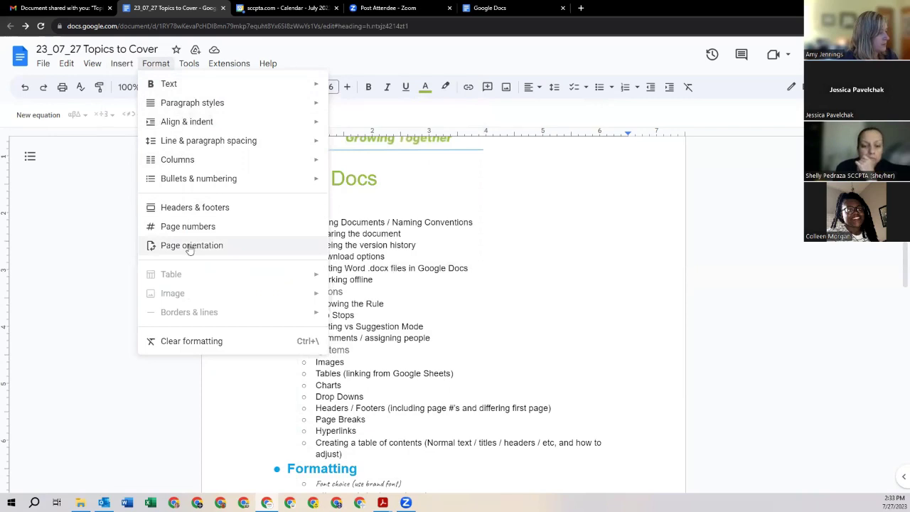
# Step: Select the outline list and convert it to a checklist
pyautogui.click(429, 270)
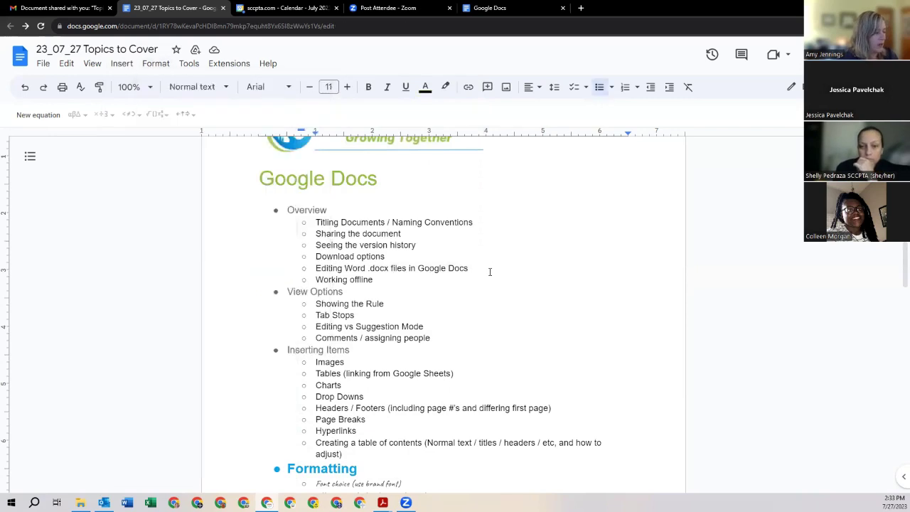
pyautogui.scroll(-1, 492, 273)
pyautogui.scroll(-3, 492, 273)
pyautogui.scroll(-3, 494, 268)
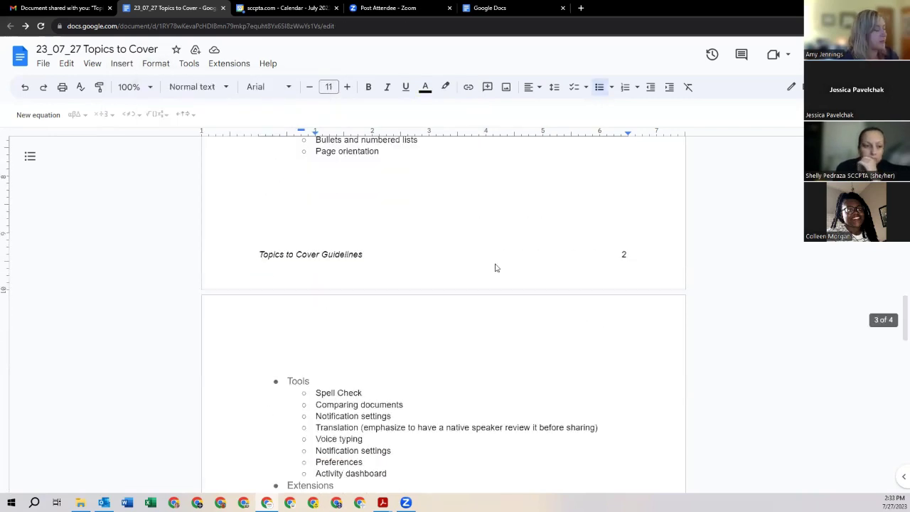
pyautogui.scroll(-1, 494, 268)
pyautogui.scroll(4, 476, 264)
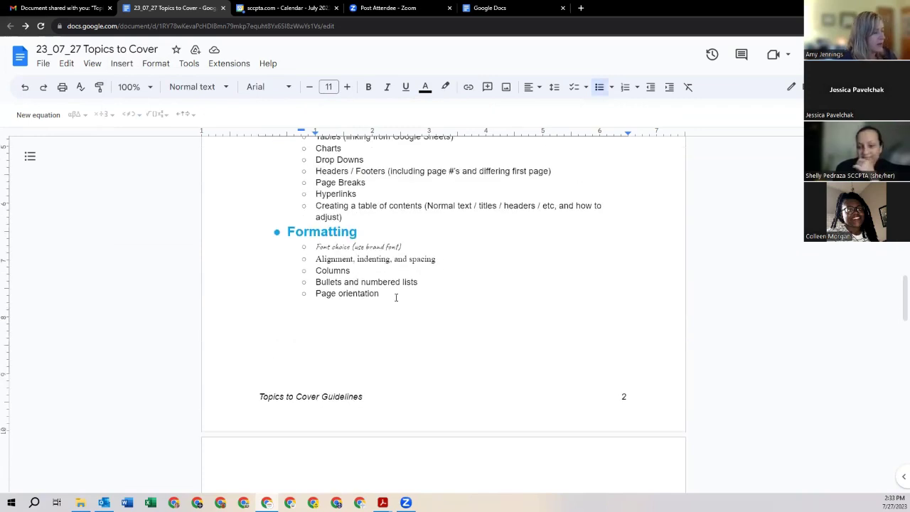
pyautogui.moveTo(391, 295); pyautogui.dragTo(317, 247)
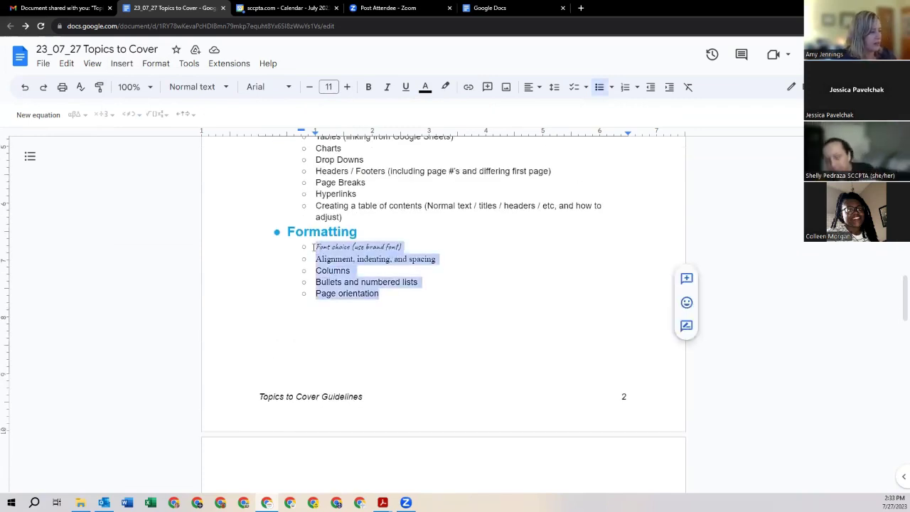
pyautogui.scroll(2, 347, 214)
pyautogui.scroll(1, 351, 325)
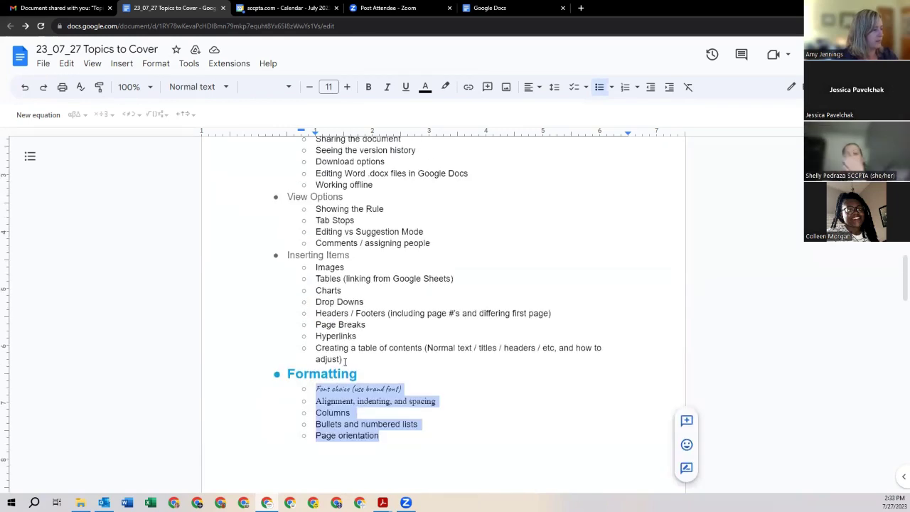
pyautogui.moveTo(344, 360); pyautogui.dragTo(298, 272)
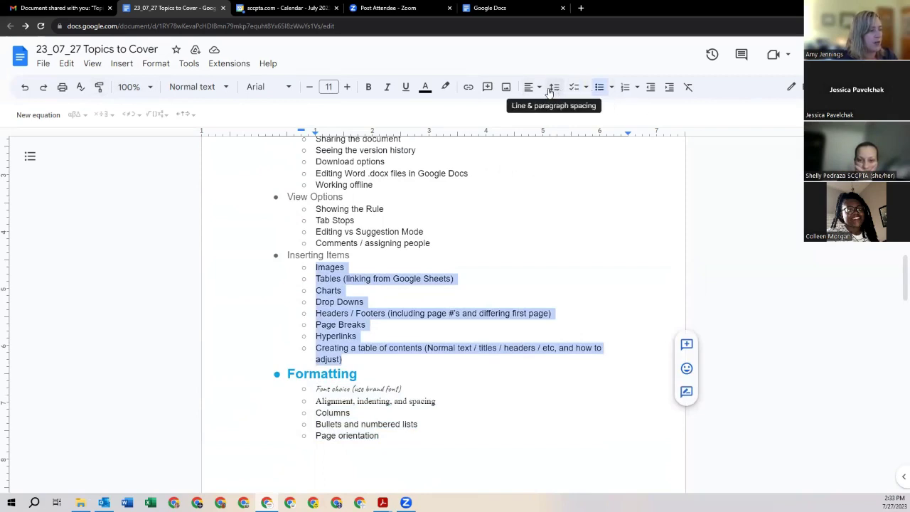
pyautogui.click(586, 87)
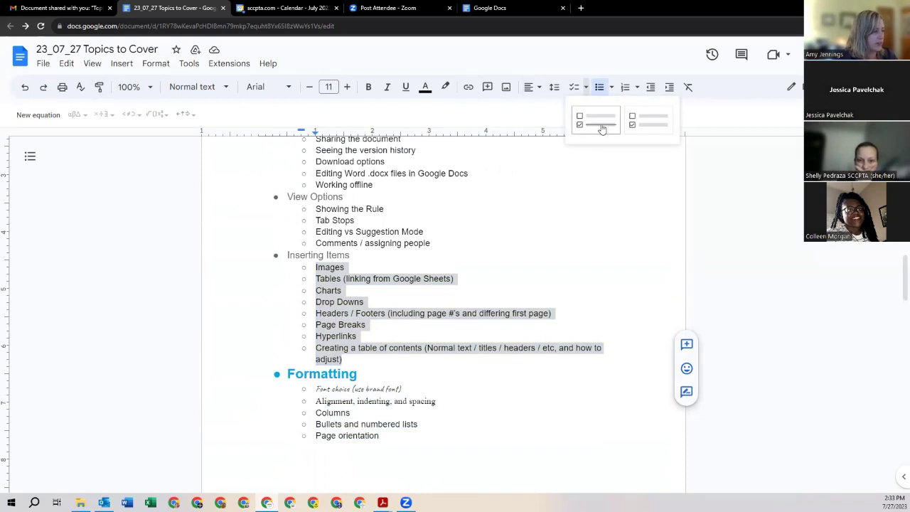
pyautogui.click(601, 128)
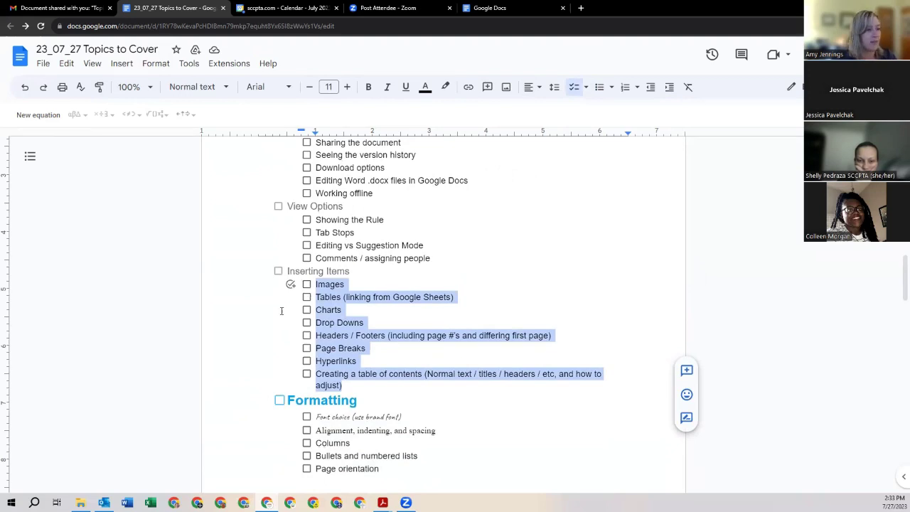
# Step: Check off Images, Tables, Drop Downs and Headers / Footers
pyautogui.click(306, 284)
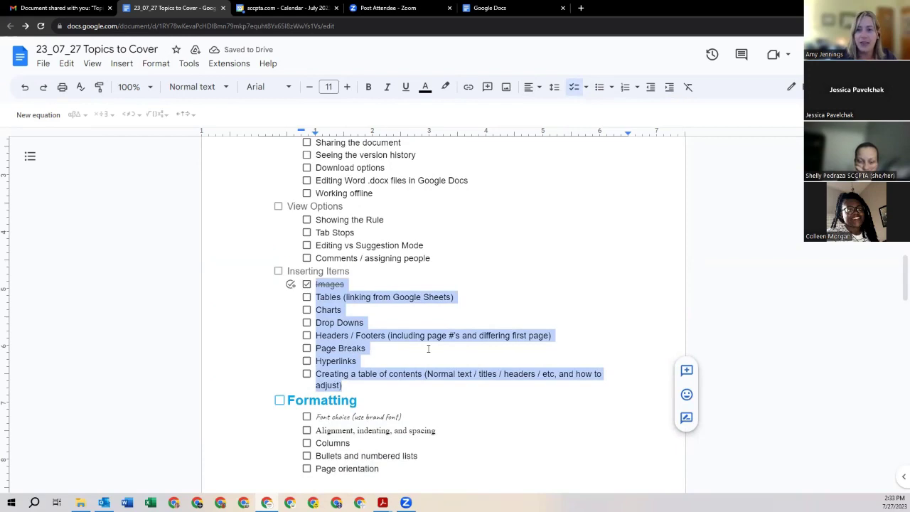
pyautogui.click(306, 297)
pyautogui.click(306, 323)
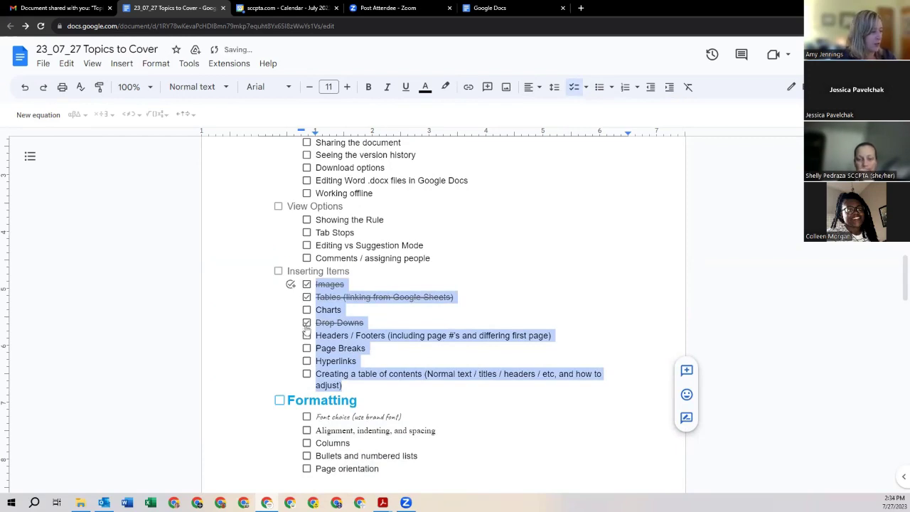
pyautogui.click(307, 335)
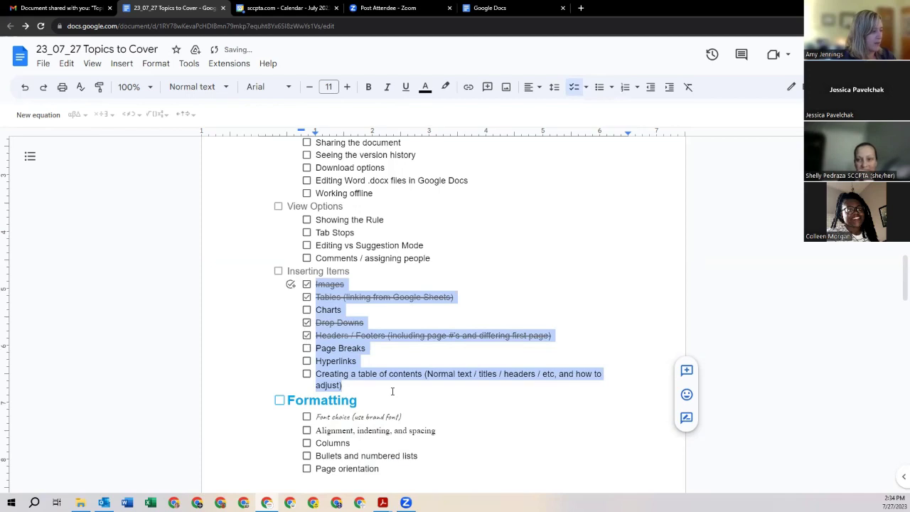
pyautogui.click(354, 384)
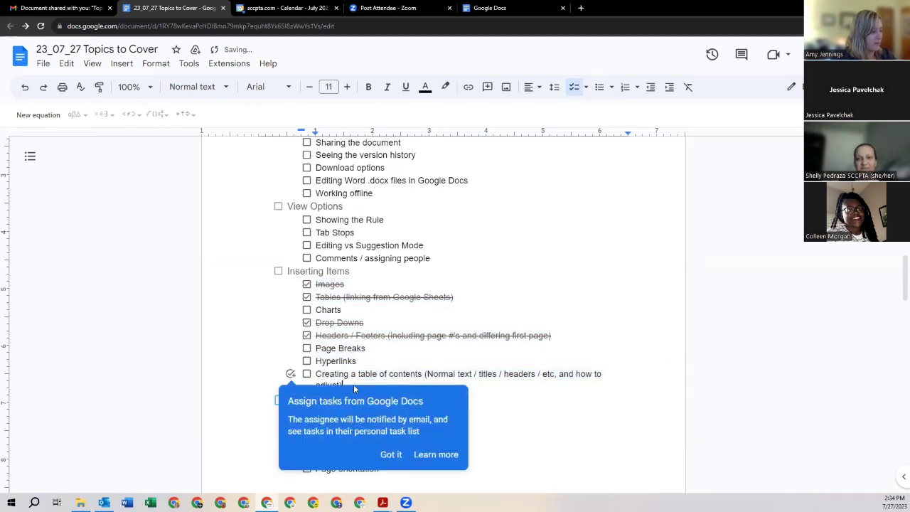
pyautogui.click(366, 335)
pyautogui.moveTo(348, 385); pyautogui.dragTo(314, 283)
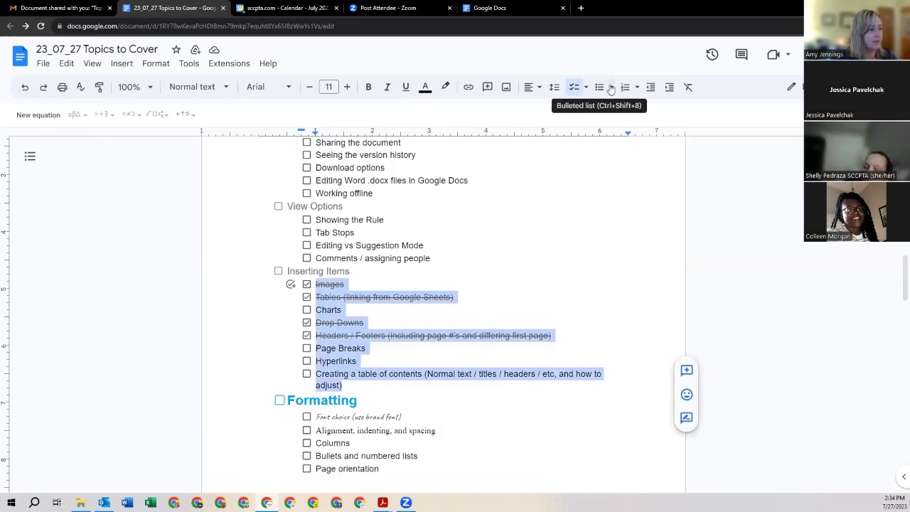
# Step: Replace the checklist with the first plain bullet preset
pyautogui.click(610, 87)
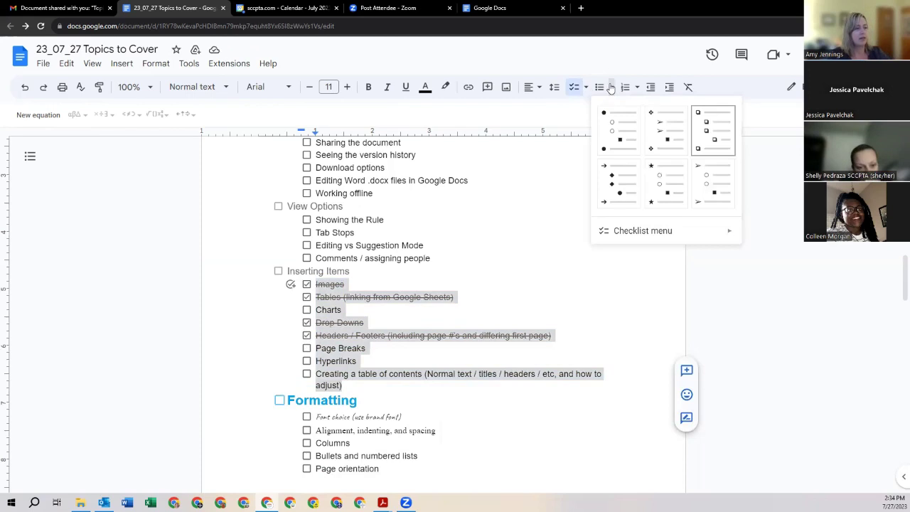
pyautogui.click(623, 139)
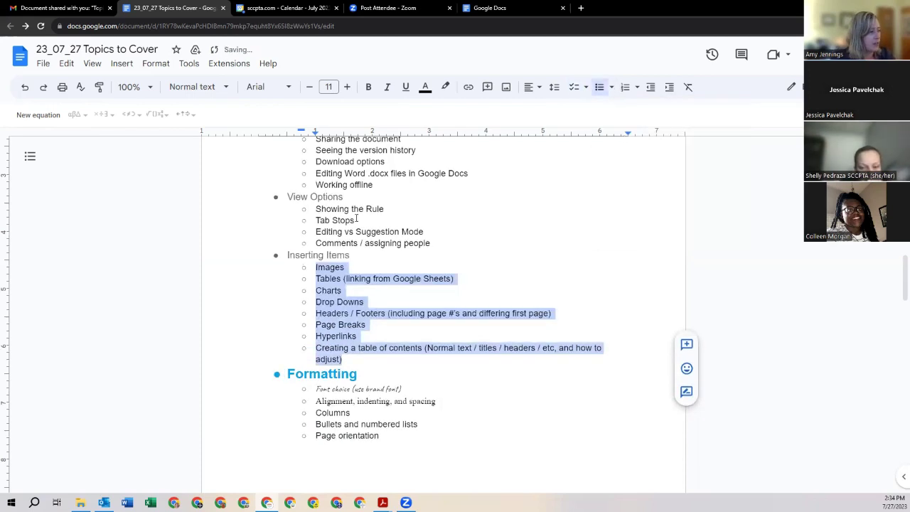
pyautogui.click(313, 254)
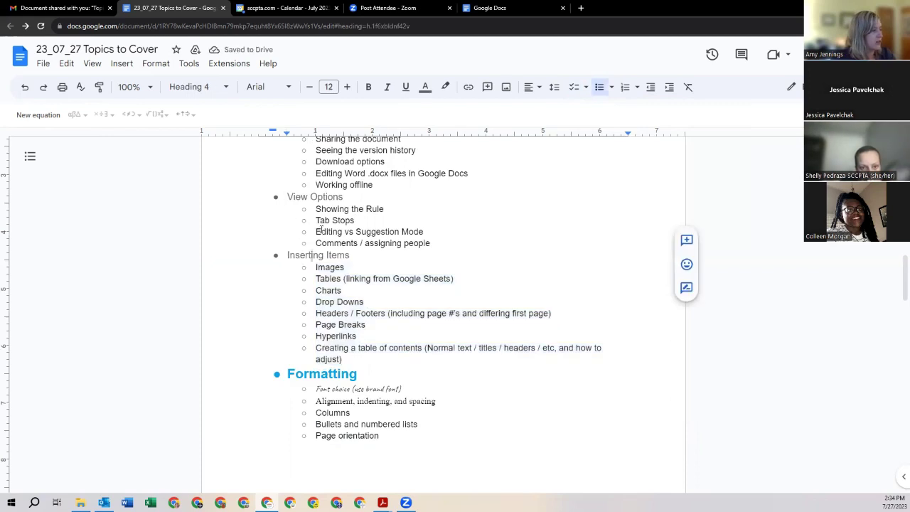
# Step: Select the View Options block with its sub-items and switch it to a numbered list
pyautogui.click(289, 197)
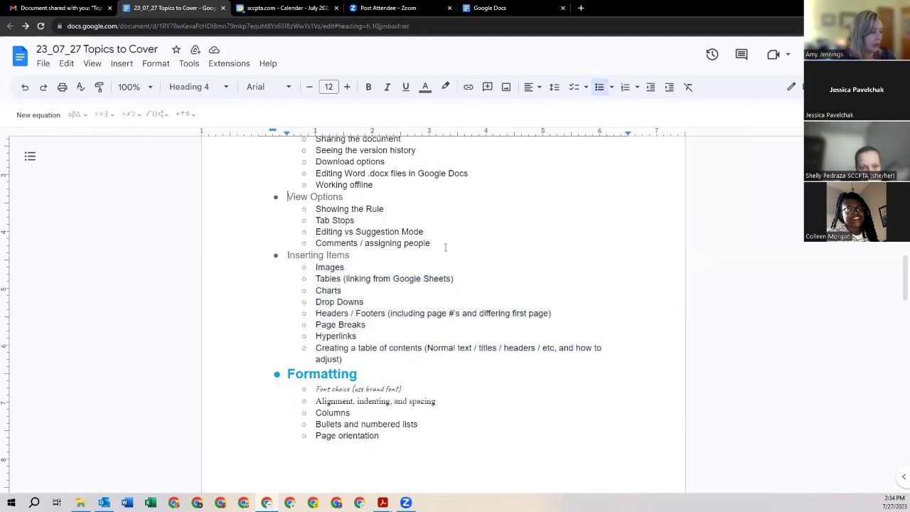
pyautogui.moveTo(445, 247); pyautogui.dragTo(288, 194)
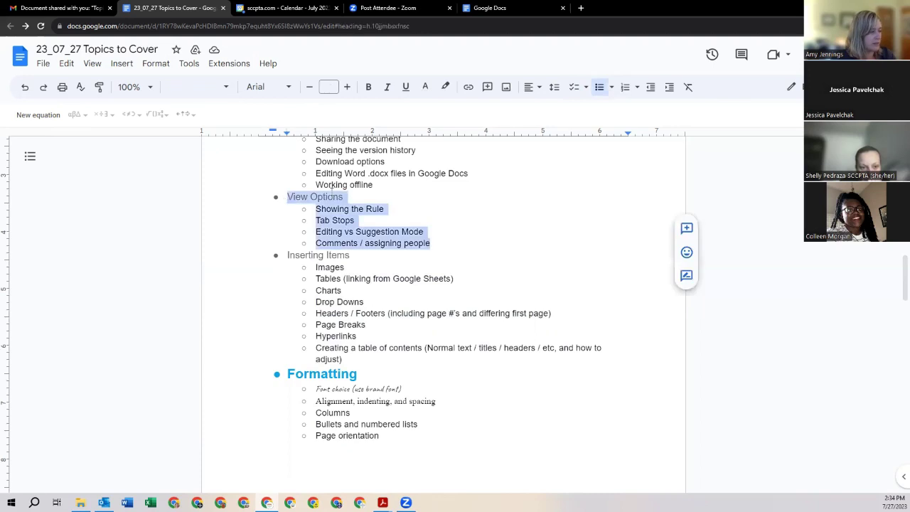
pyautogui.click(612, 86)
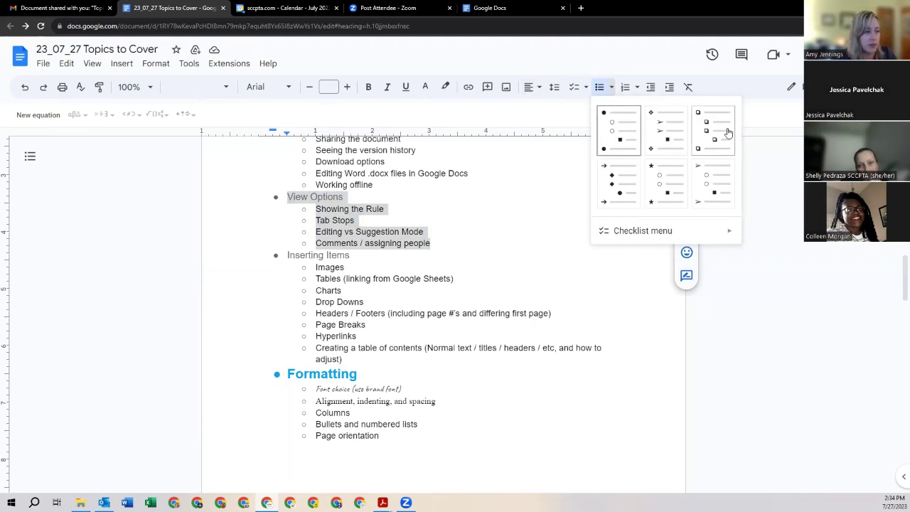
pyautogui.click(626, 87)
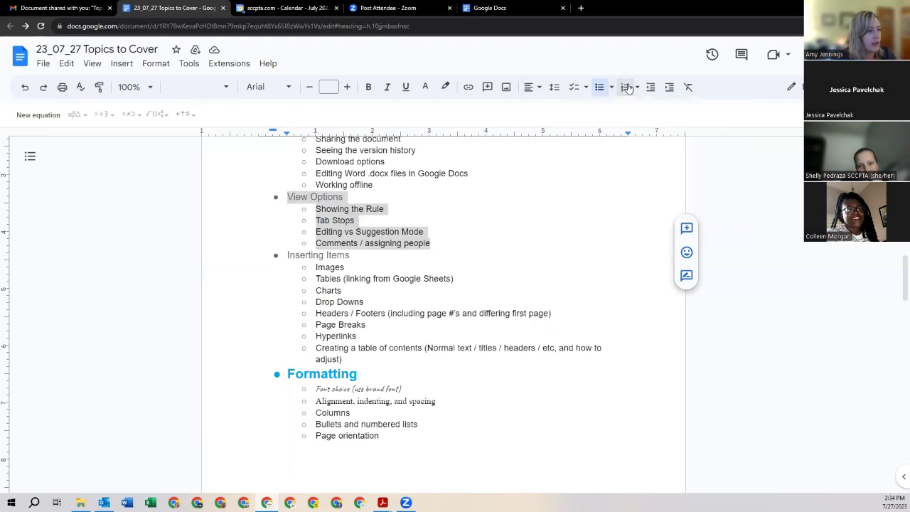
# Step: Restore numbering so View Options is item 2, undoing stray list changes
pyautogui.click(626, 87)
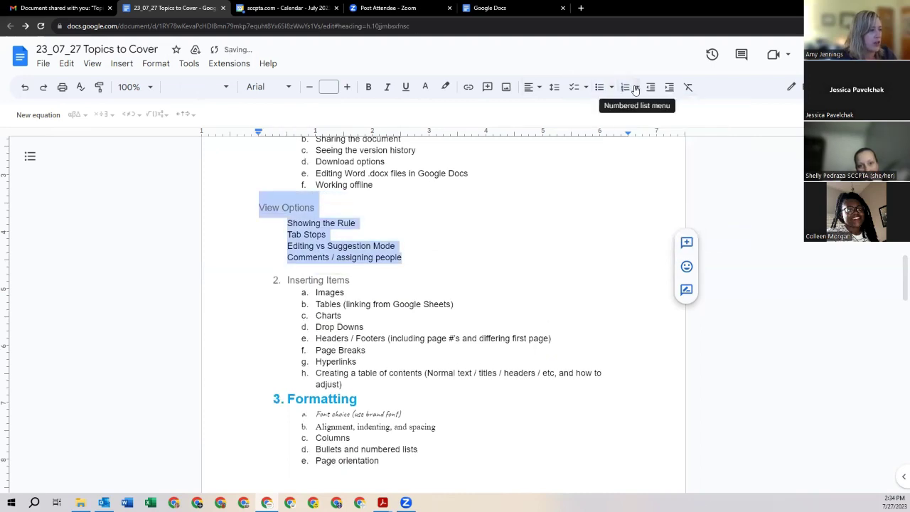
pyautogui.click(626, 89)
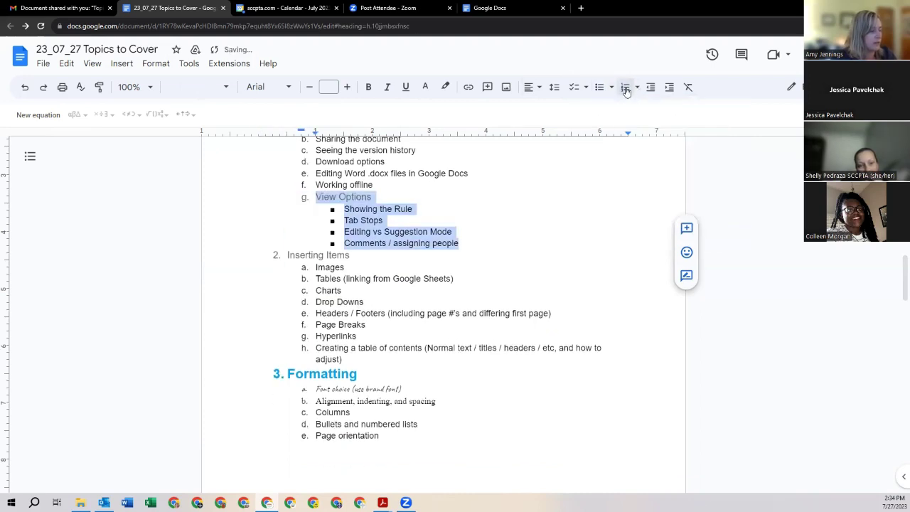
pyautogui.hotkey('ctrl', 'z')
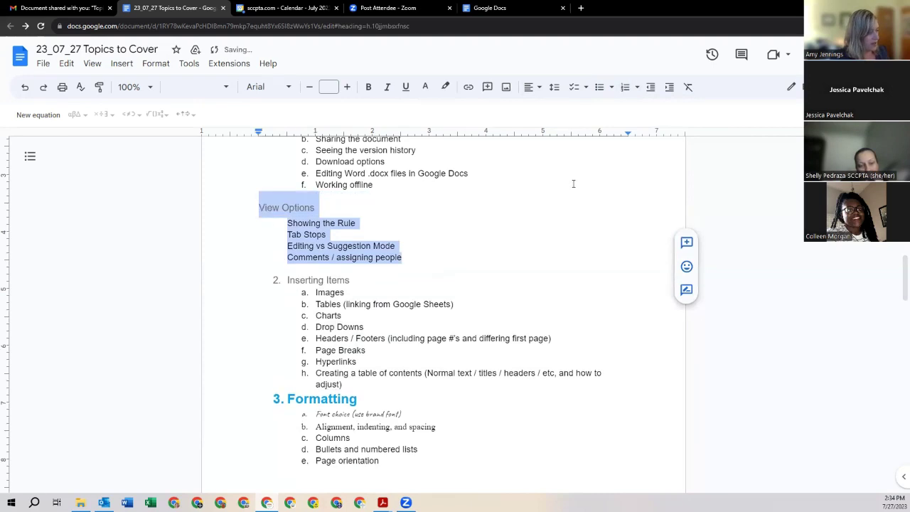
pyautogui.hotkey('ctrl', 'shift', '7')
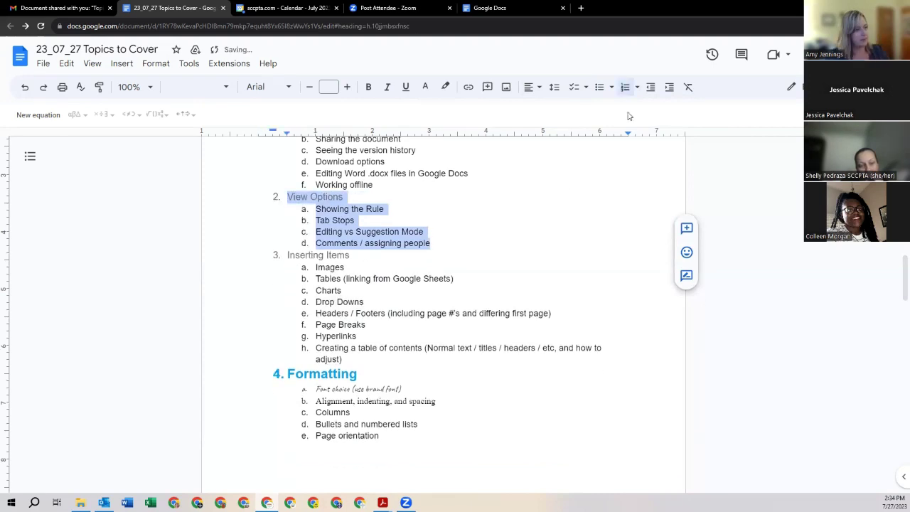
pyautogui.click(637, 86)
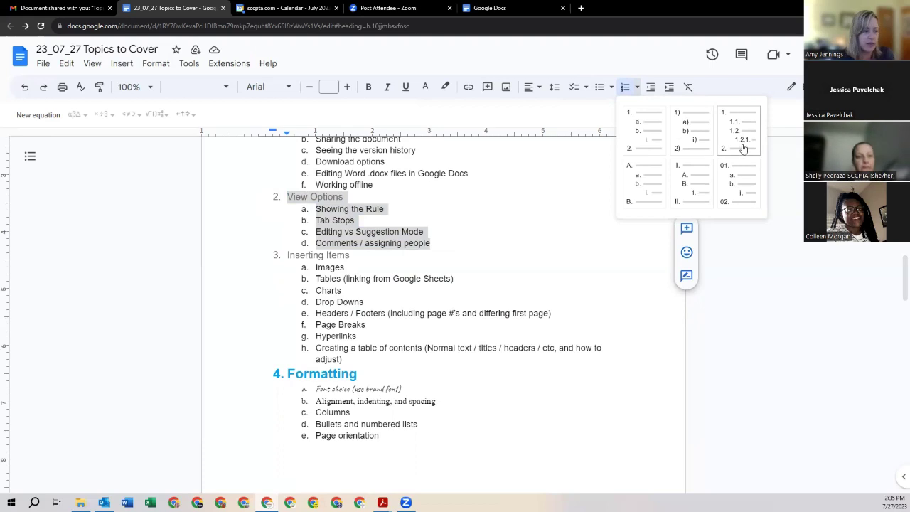
pyautogui.click(473, 247)
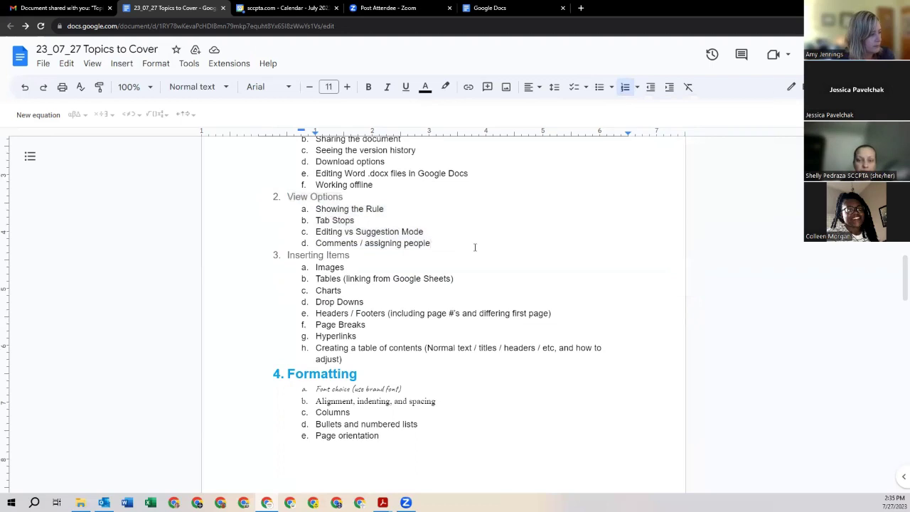
# Step: Scroll down the numbered outline and place the cursor after Page orientation
pyautogui.scroll(-1, 462, 282)
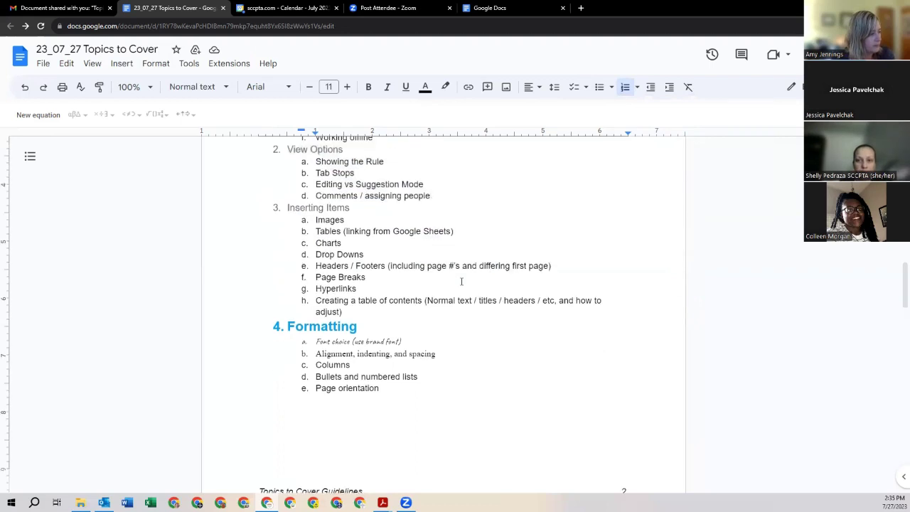
pyautogui.scroll(-3, 461, 281)
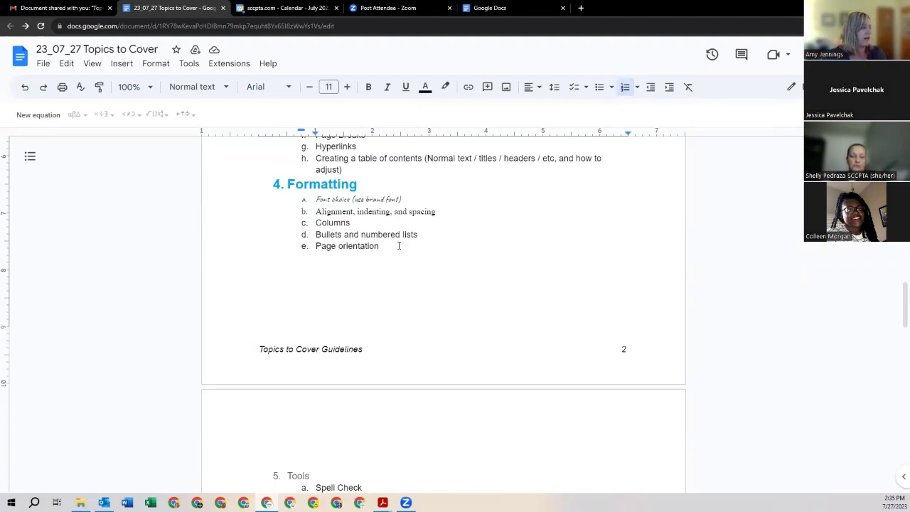
pyautogui.click(399, 245)
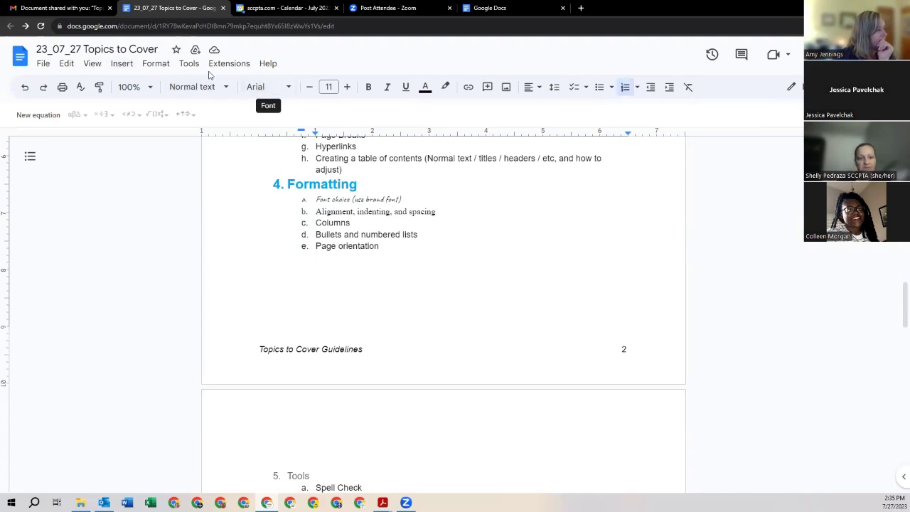
# Step: Inspect the page orientation settings under Format and close them unchanged
pyautogui.click(156, 64)
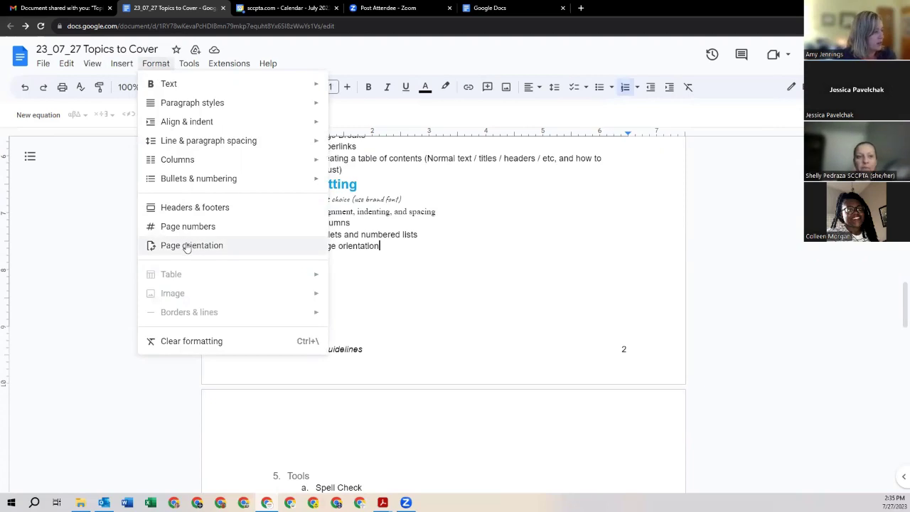
pyautogui.click(187, 246)
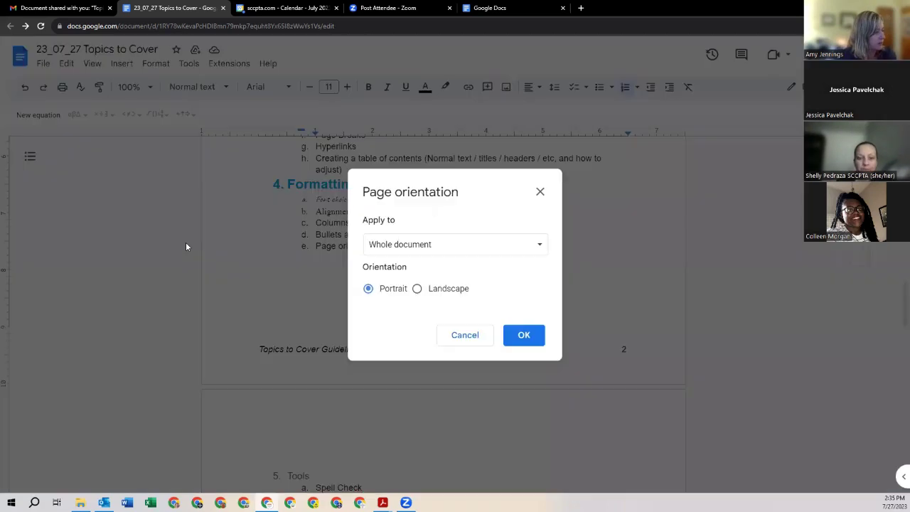
pyautogui.click(423, 246)
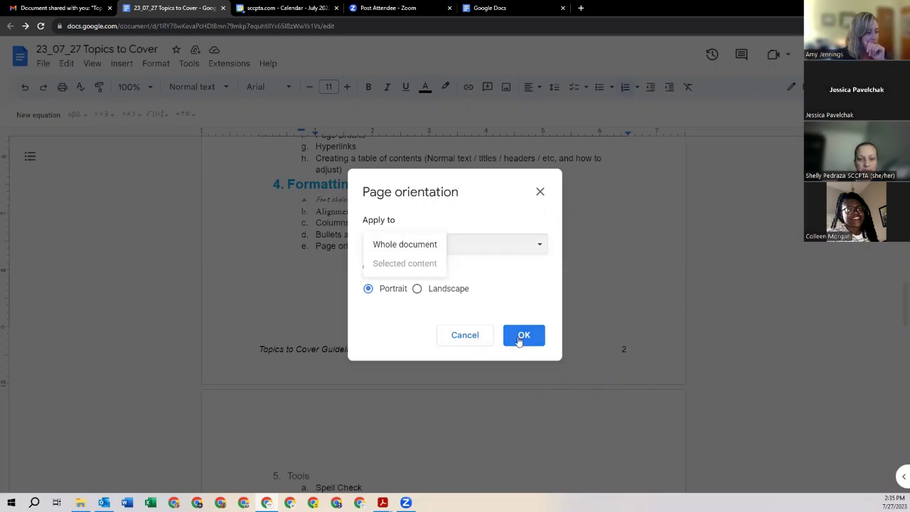
pyautogui.click(479, 337)
# Step: Undo an accidental logo move, then select the outline from the title through Page orientation
pyautogui.scroll(5, 435, 289)
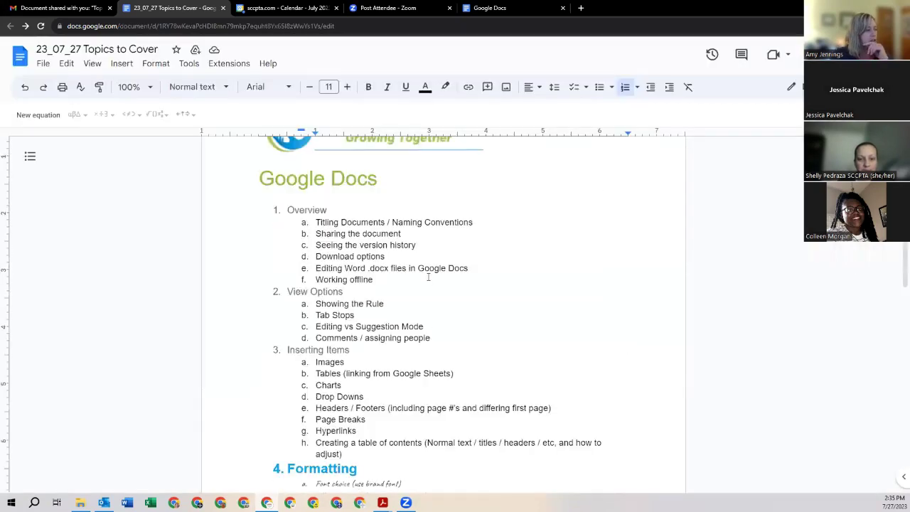
pyautogui.scroll(2, 430, 276)
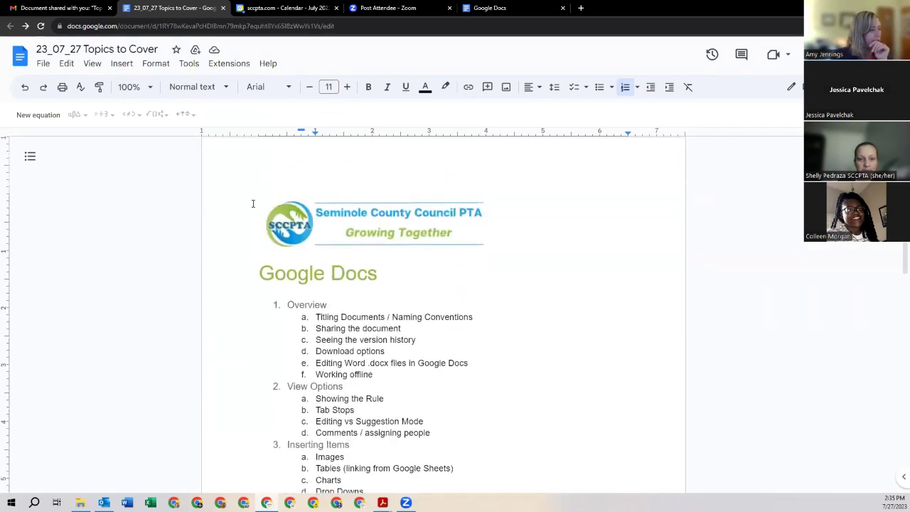
pyautogui.moveTo(277, 213); pyautogui.dragTo(283, 300)
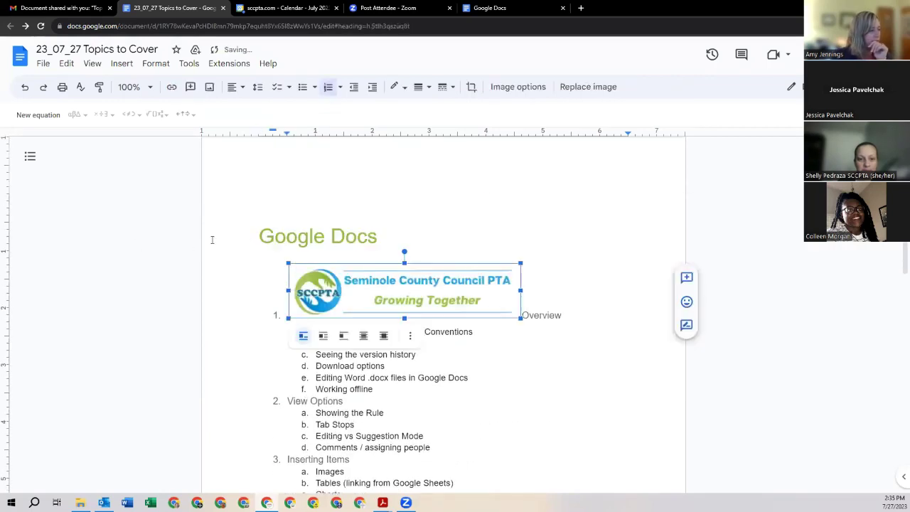
pyautogui.hotkey('ctrl', 'z')
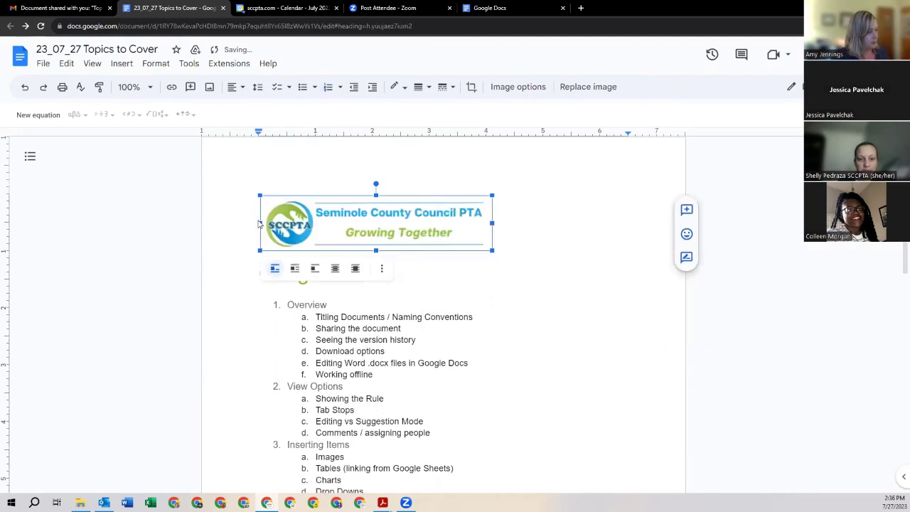
pyautogui.click(260, 271)
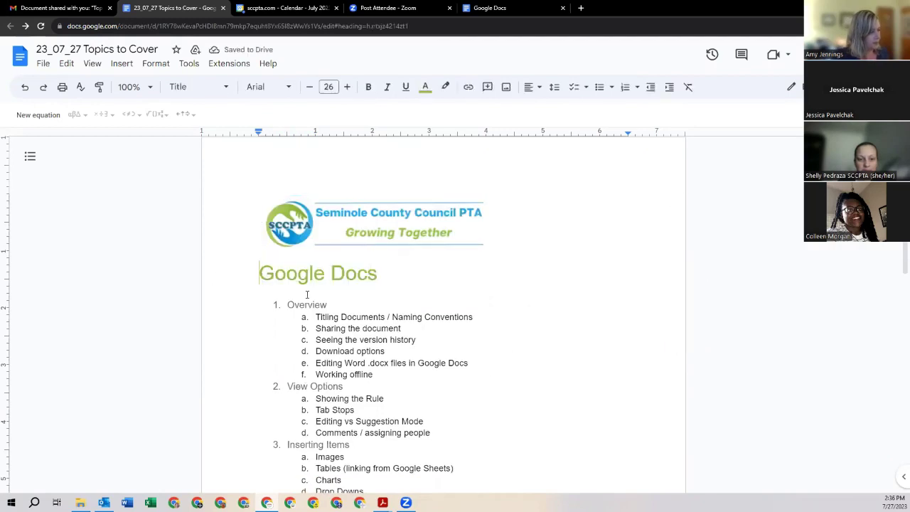
pyautogui.moveTo(259, 272); pyautogui.dragTo(420, 339)
pyautogui.click(154, 63)
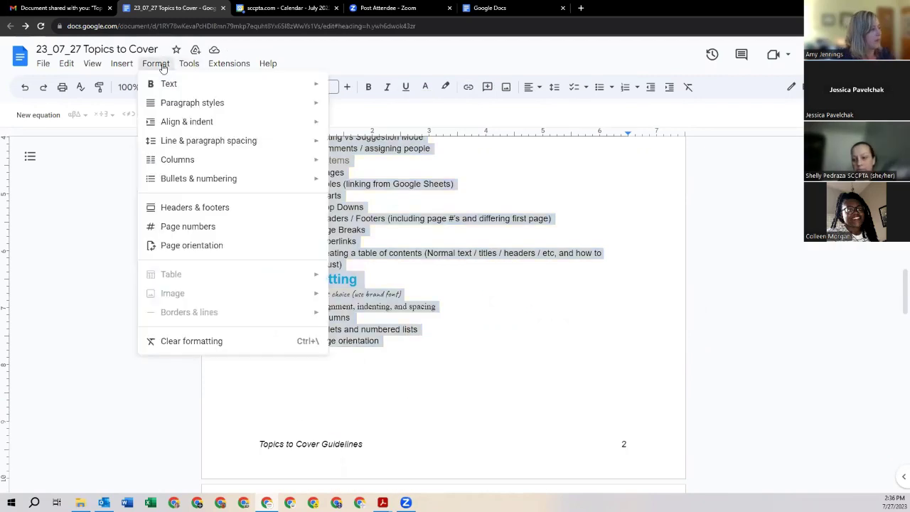
pyautogui.click(202, 246)
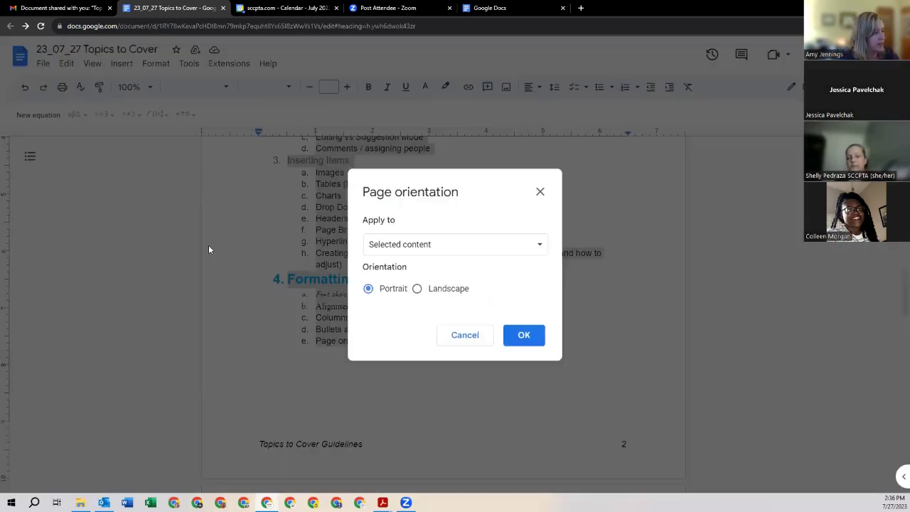
pyautogui.click(420, 254)
pyautogui.click(421, 254)
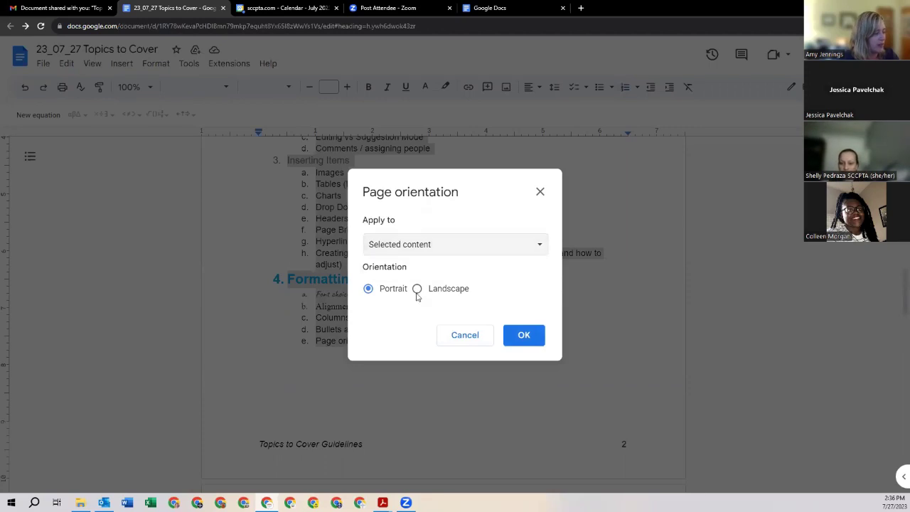
pyautogui.click(417, 289)
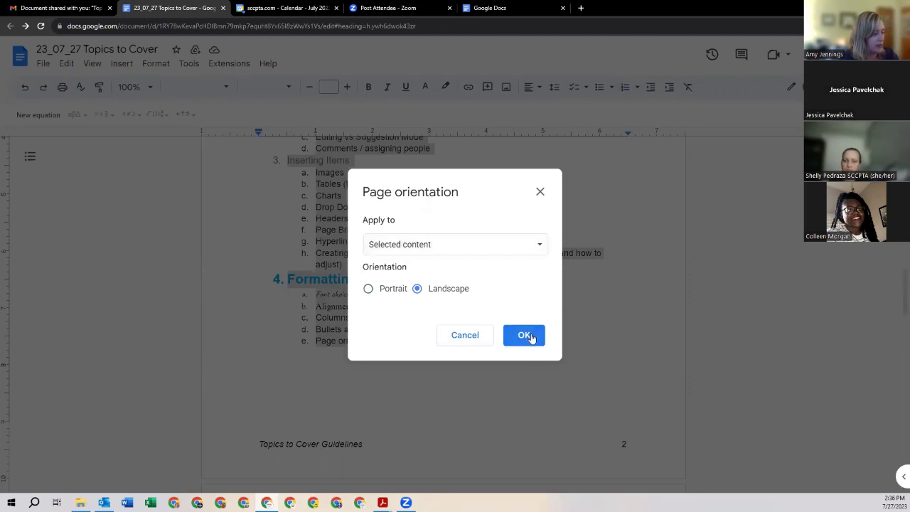
pyautogui.click(530, 335)
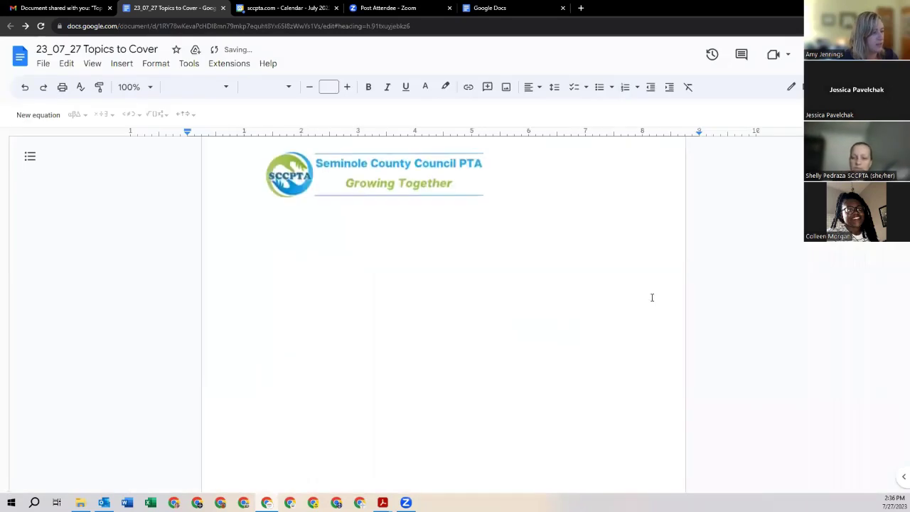
pyautogui.scroll(-6, 652, 297)
pyautogui.scroll(1, 652, 297)
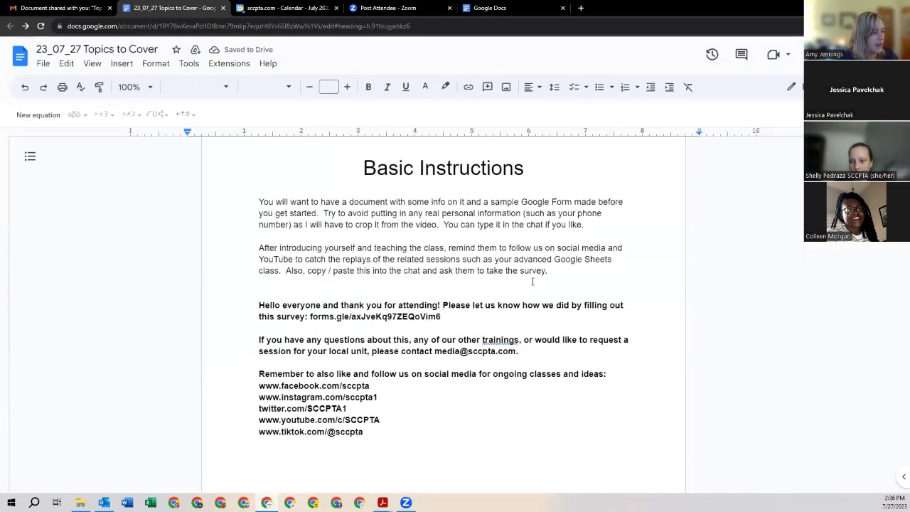
pyautogui.scroll(-1, 652, 297)
pyautogui.scroll(-7, 524, 279)
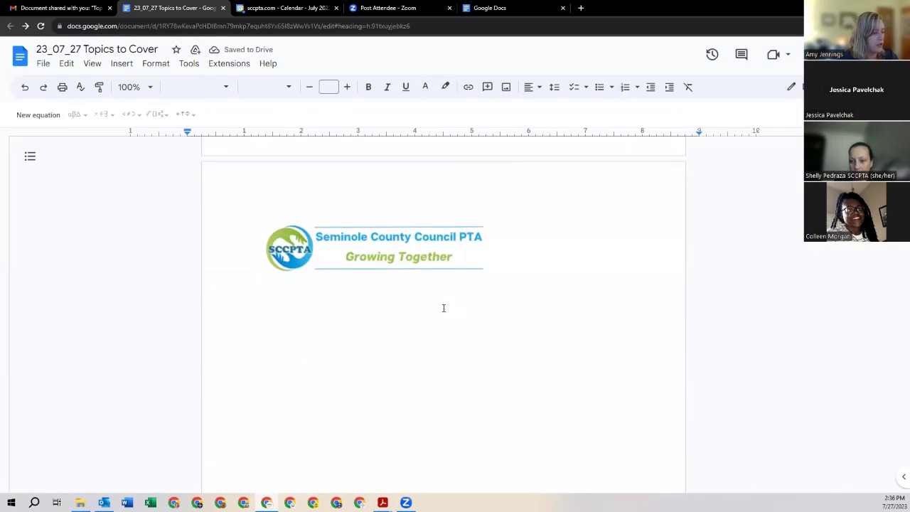
pyautogui.scroll(4, 443, 306)
pyautogui.scroll(-2, 444, 306)
pyautogui.scroll(3, 443, 303)
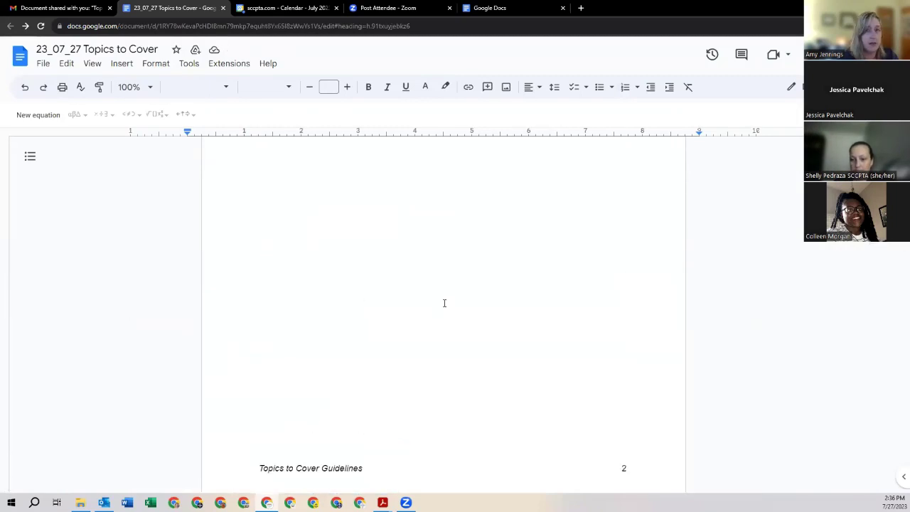
pyautogui.scroll(-5, 445, 302)
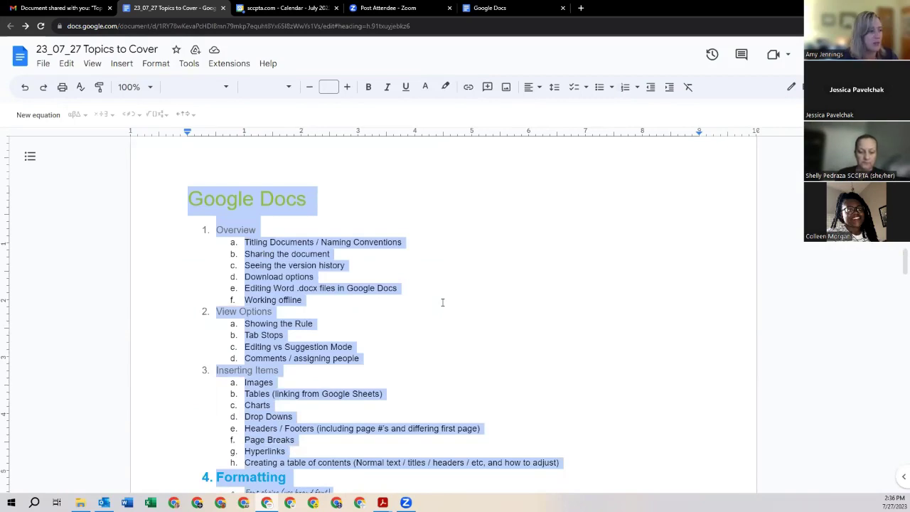
pyautogui.scroll(-5, 442, 302)
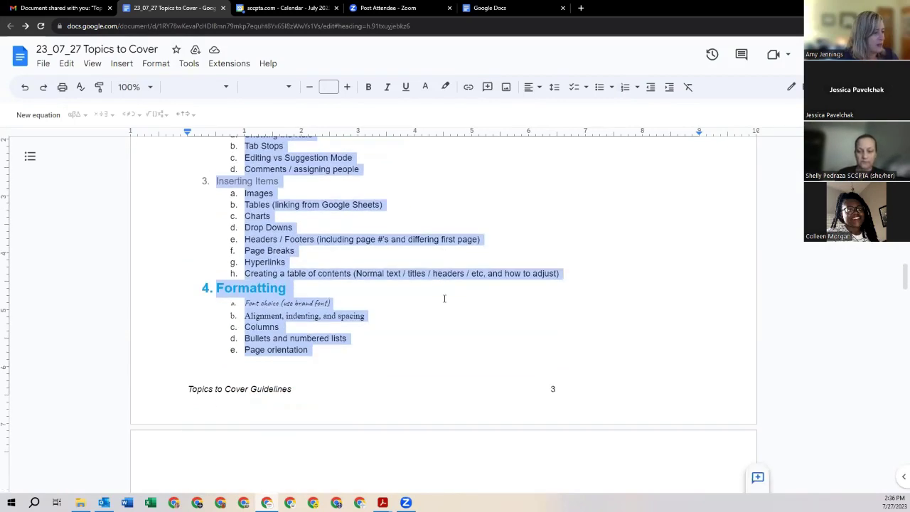
pyautogui.scroll(3, 445, 297)
pyautogui.scroll(2, 447, 294)
pyautogui.scroll(-1, 447, 294)
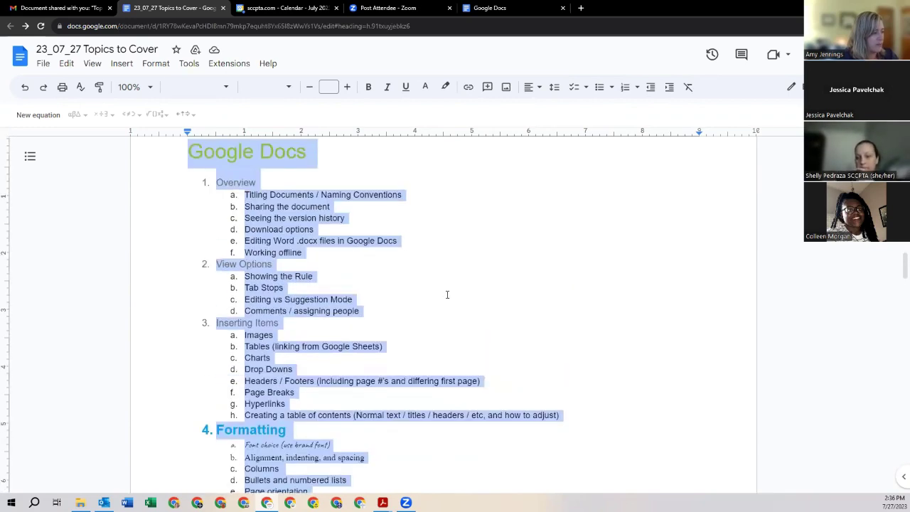
pyautogui.scroll(-1, 447, 295)
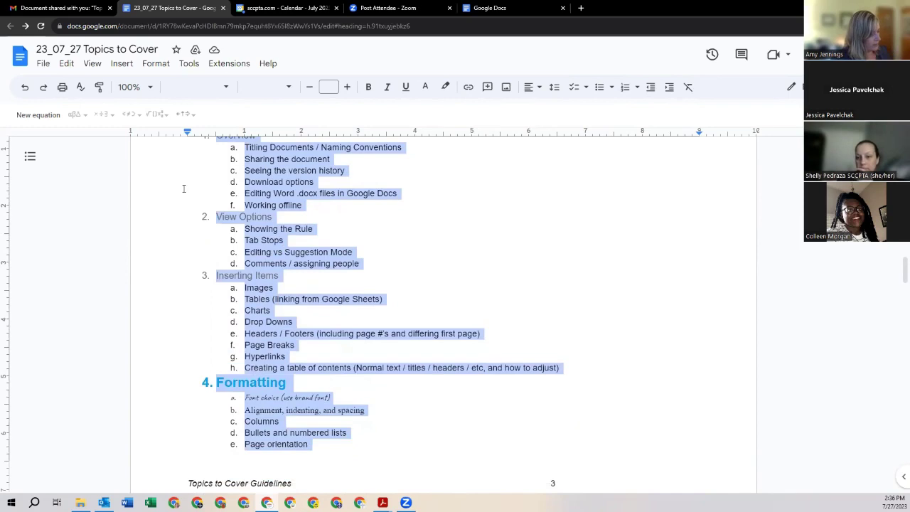
pyautogui.hotkey('ctrl', 'z')
pyautogui.scroll(3, 404, 232)
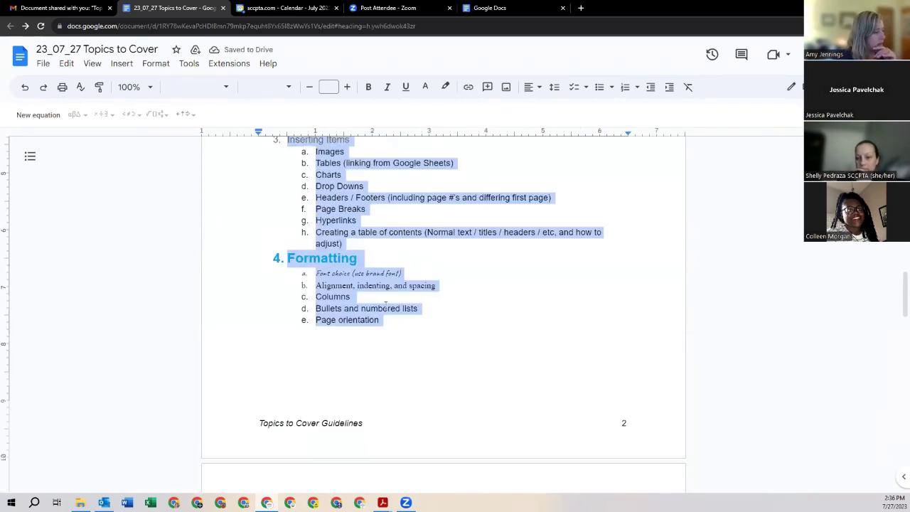
pyautogui.scroll(-3, 386, 302)
pyautogui.scroll(3, 386, 300)
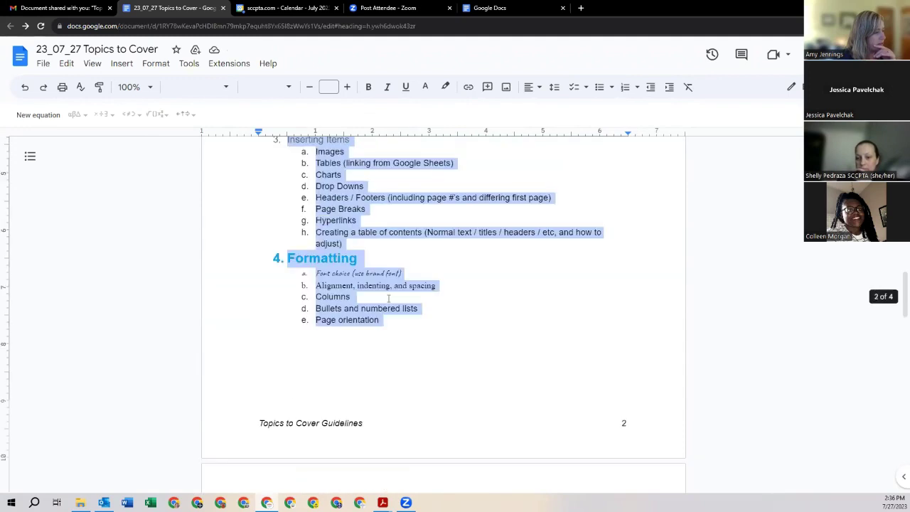
pyautogui.scroll(-2, 388, 298)
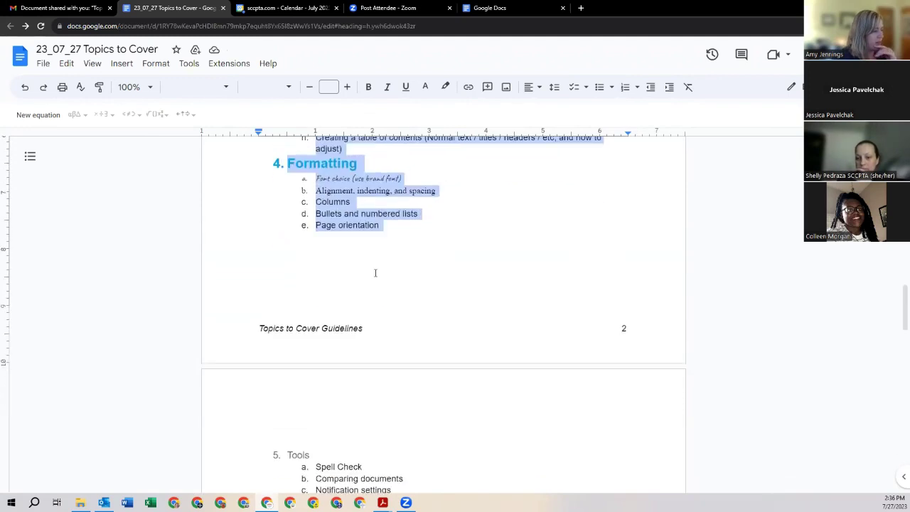
pyautogui.scroll(-5, 375, 273)
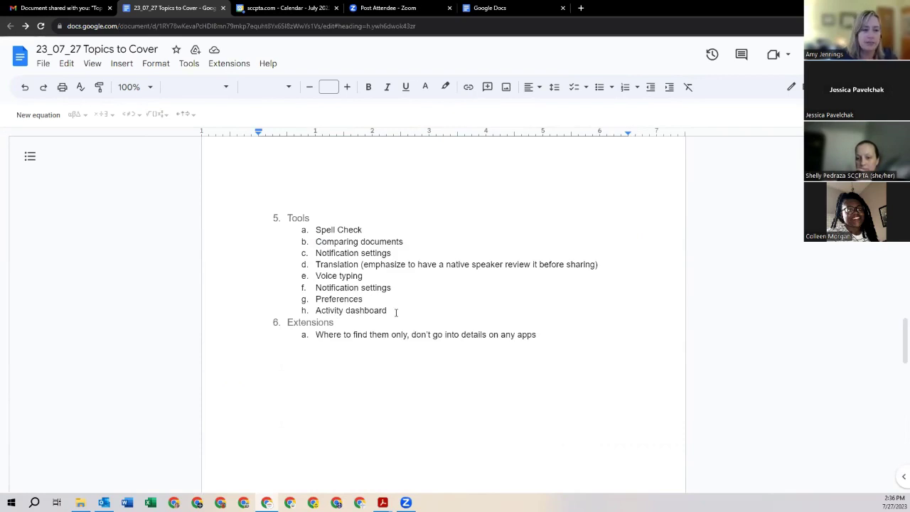
# Step: Review suggested edits via Tools > Spelling and grammar, which reports none
pyautogui.click(189, 64)
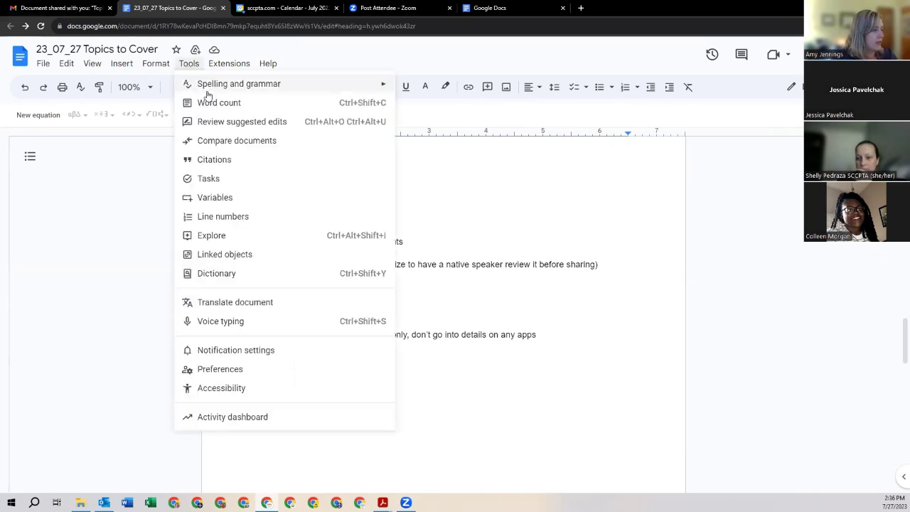
pyautogui.moveTo(207, 90)
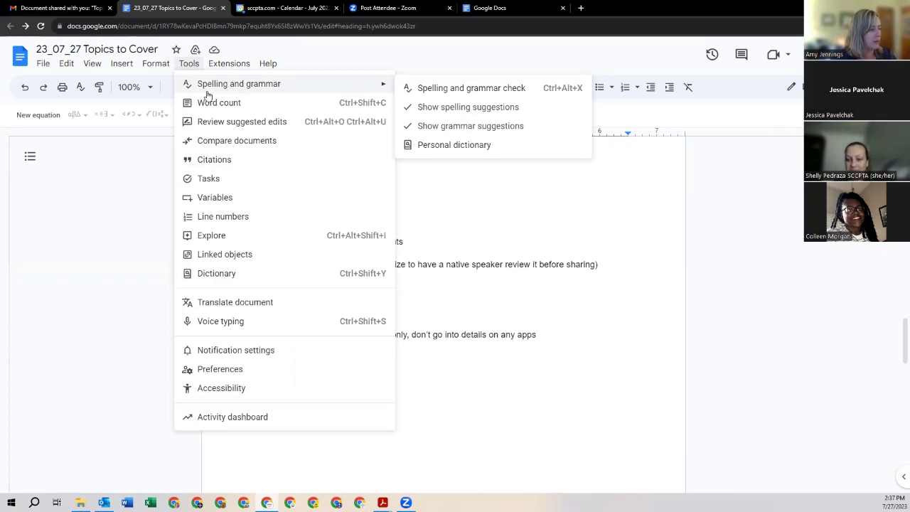
pyautogui.click(223, 125)
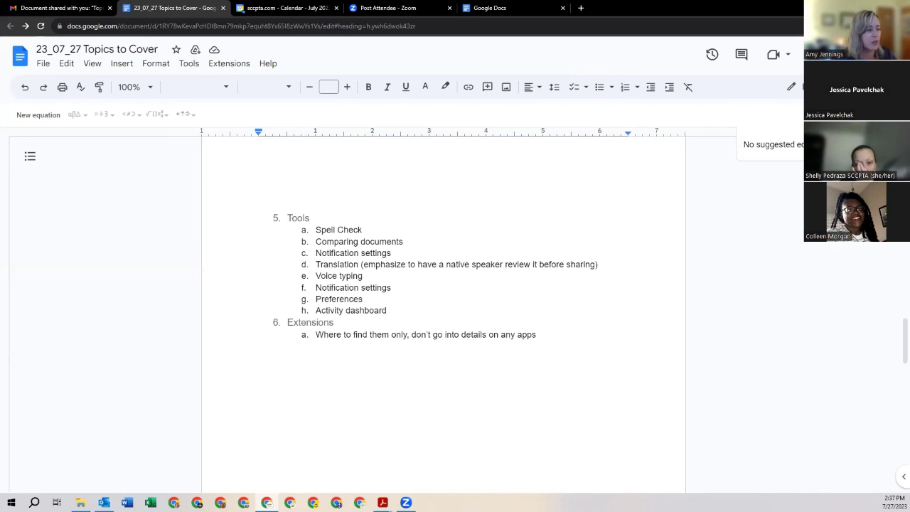
pyautogui.click(187, 65)
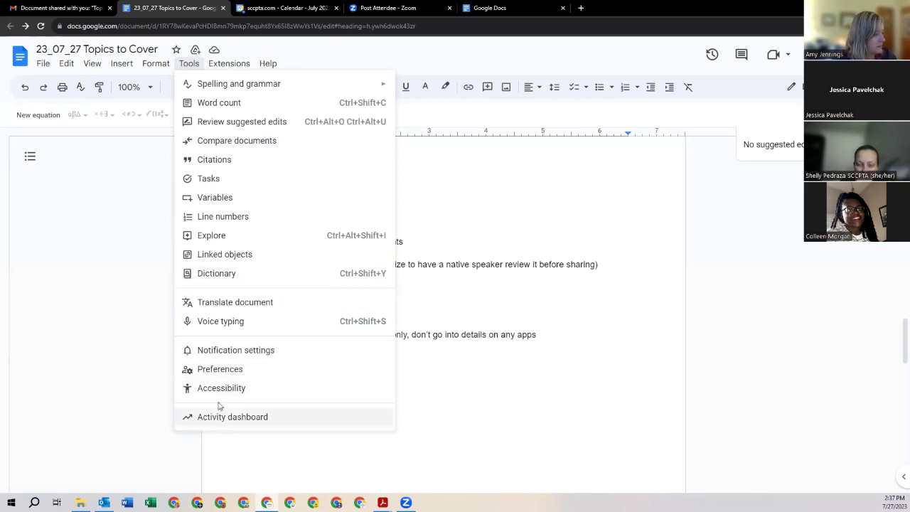
pyautogui.click(433, 329)
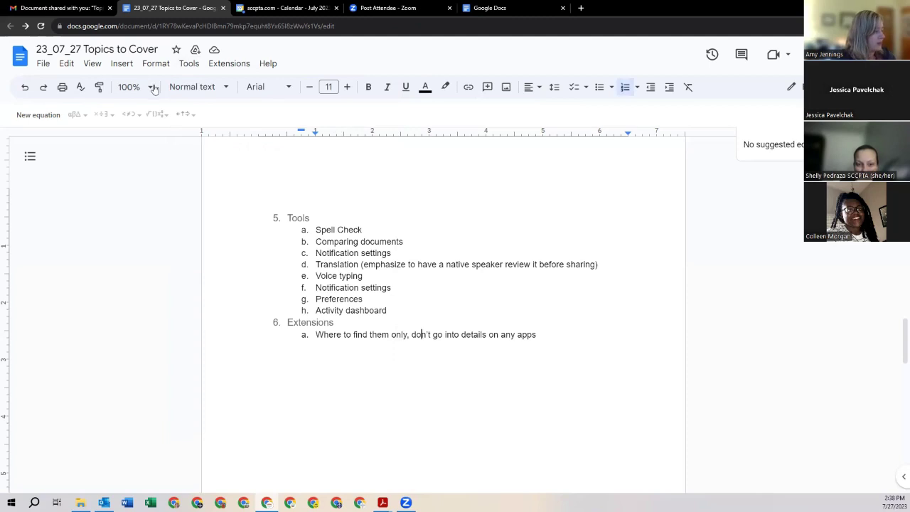
pyautogui.click(183, 64)
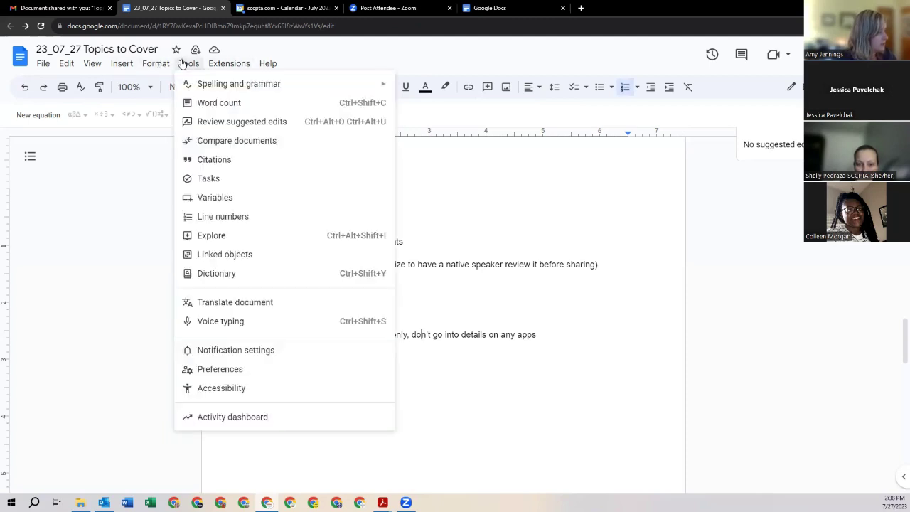
# Step: Translate the document into Spanish as a new copy starting 'Instrucciones básicas'
pyautogui.click(260, 303)
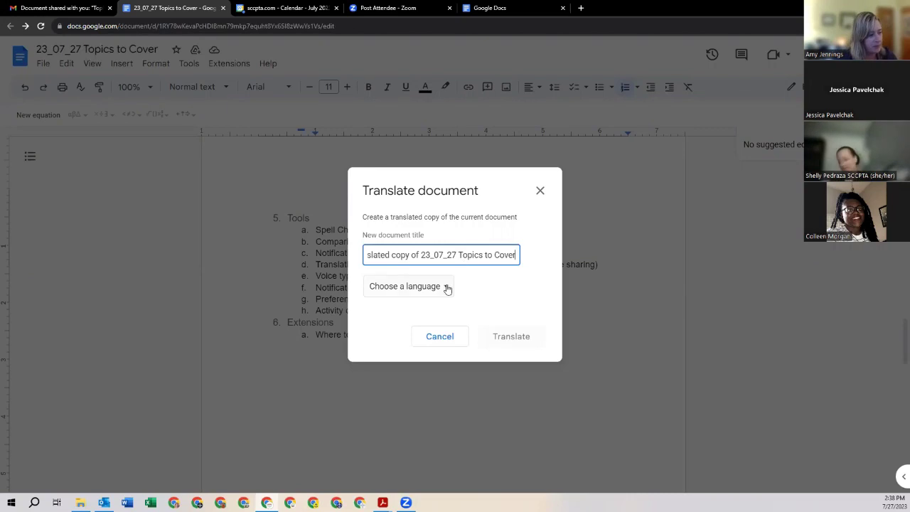
pyautogui.click(446, 287)
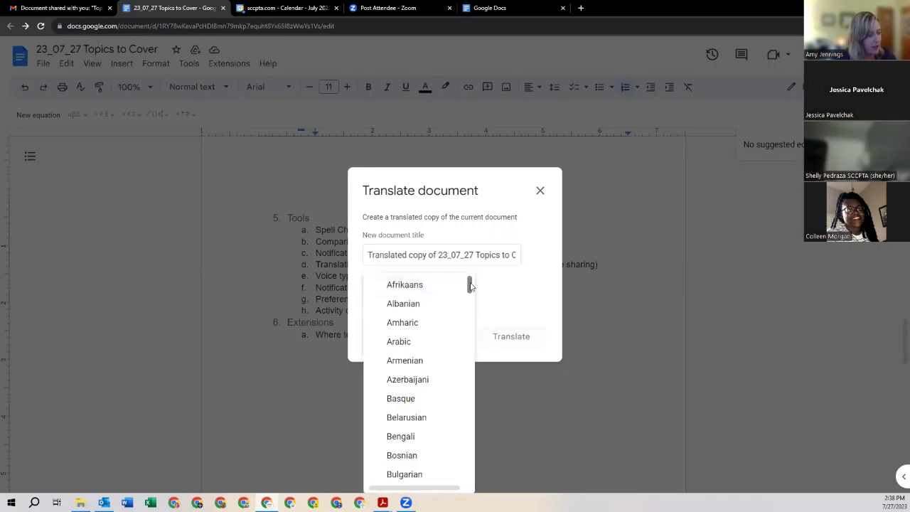
pyautogui.moveTo(470, 285); pyautogui.dragTo(467, 447)
pyautogui.click(422, 365)
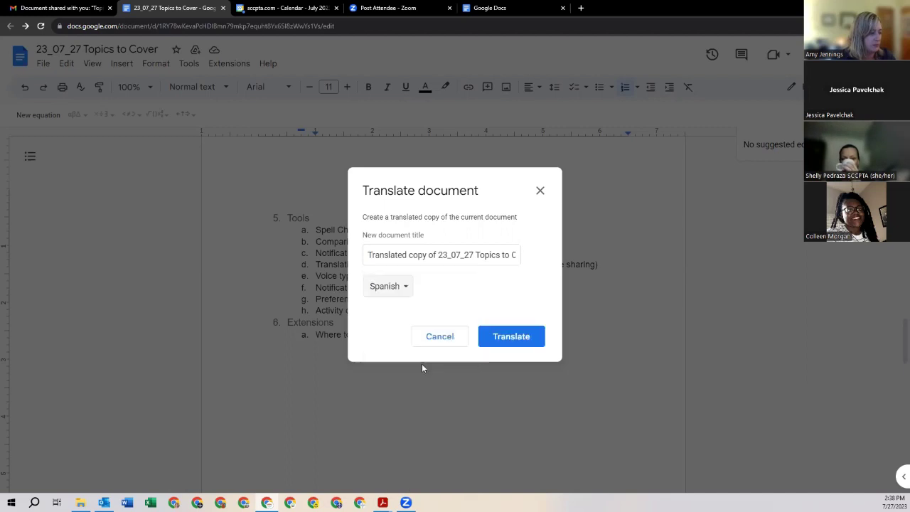
pyautogui.click(510, 342)
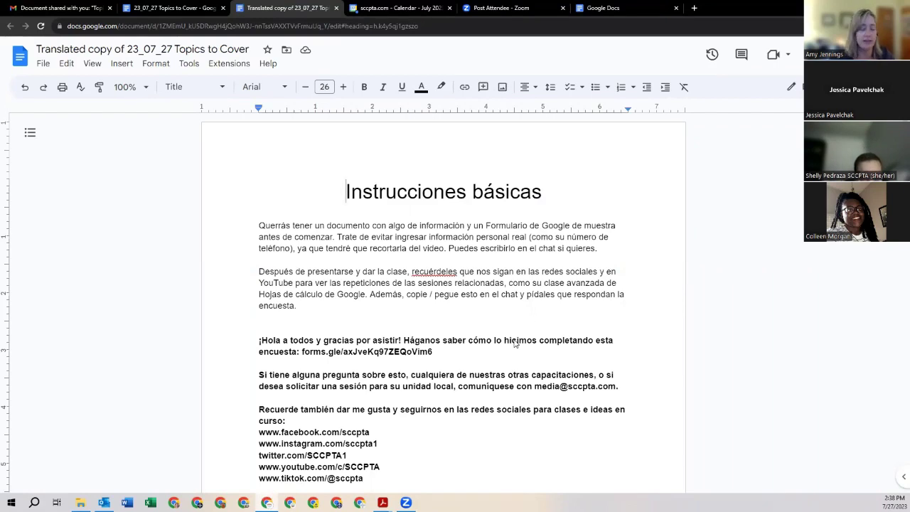
# Step: Scroll through the Spanish copy, then return to the original '23_07_27 Topics to Cover' tab
pyautogui.scroll(-5, 512, 342)
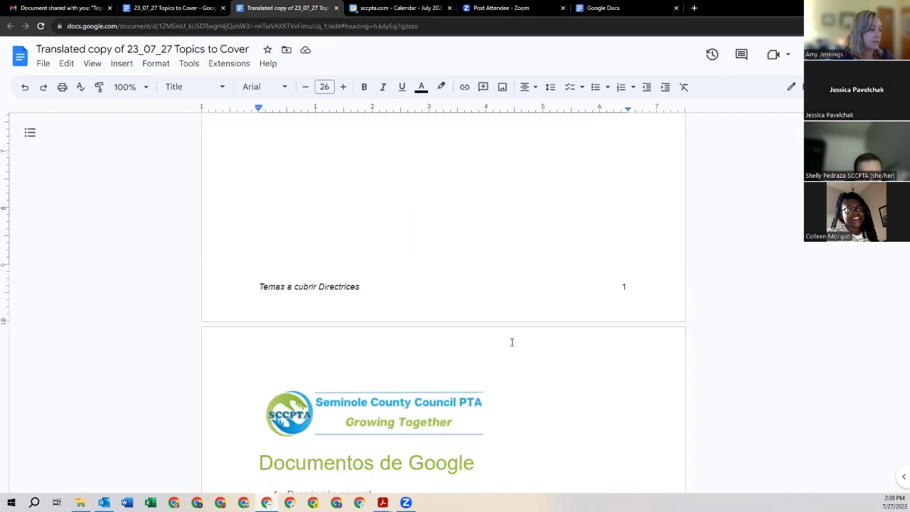
pyautogui.scroll(-5, 511, 341)
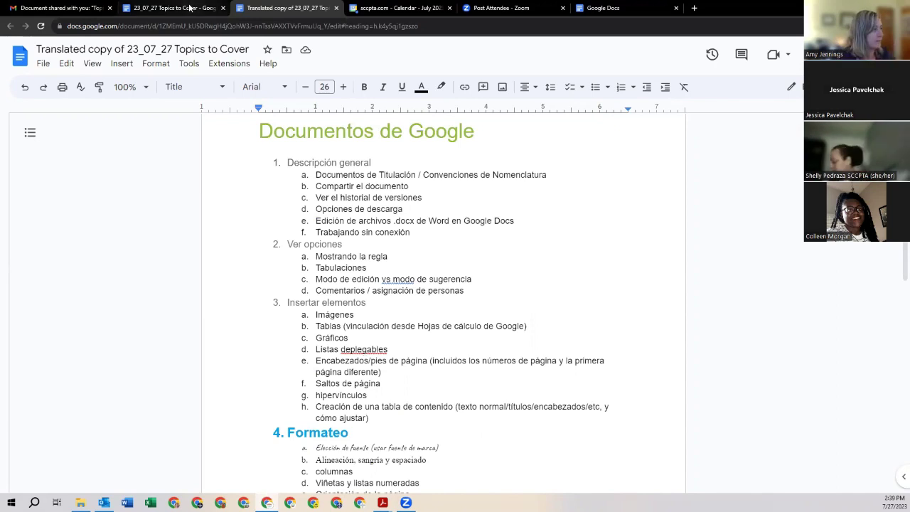
pyautogui.click(187, 10)
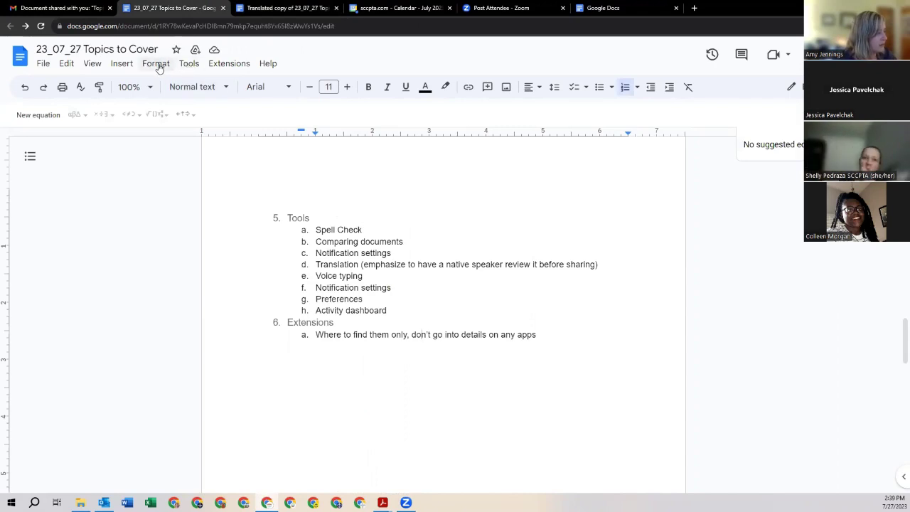
# Step: Turn on voice typing and add an unnumbered blank line below the Extensions item
pyautogui.click(189, 65)
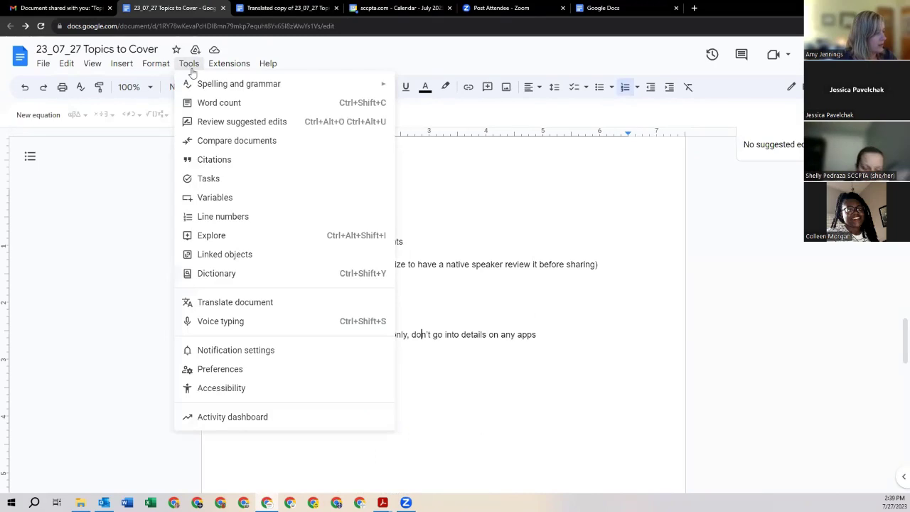
pyautogui.click(266, 326)
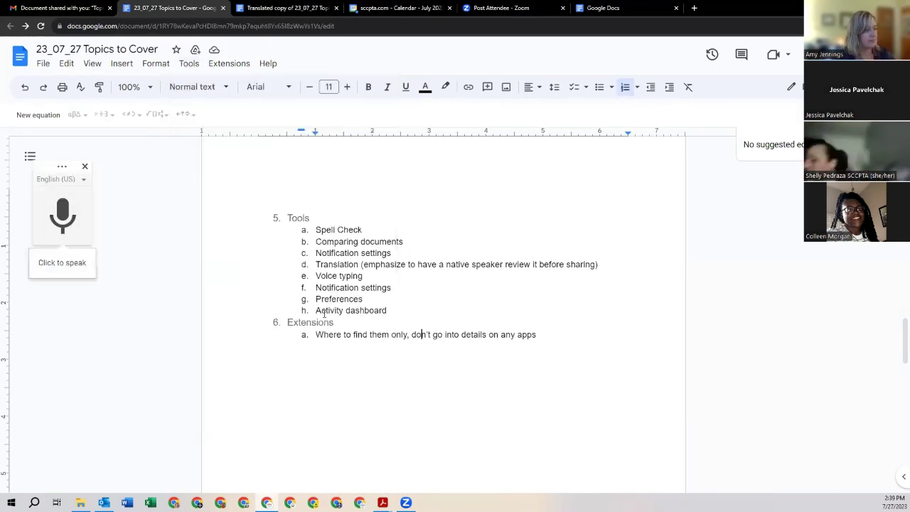
pyautogui.click(559, 334)
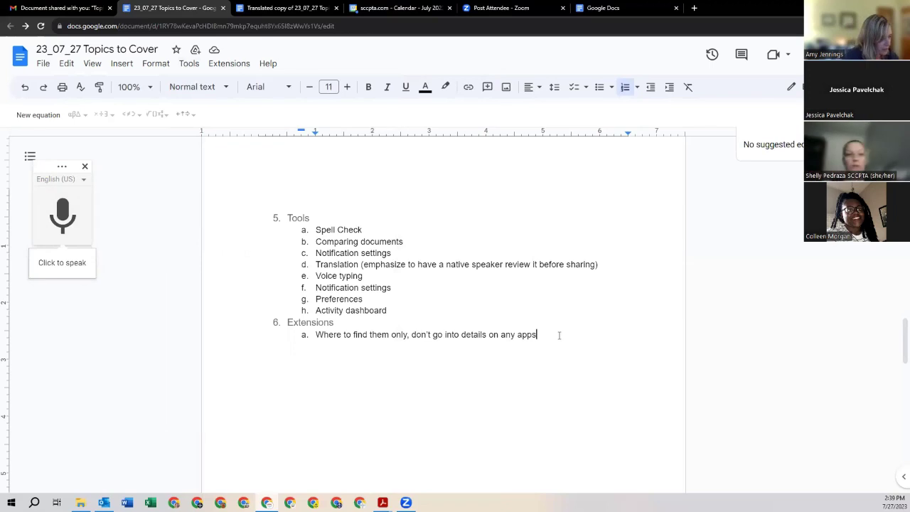
pyautogui.press('Return')
pyautogui.press('Return')
pyautogui.press('BackSpace')
pyautogui.press('BackSpace')
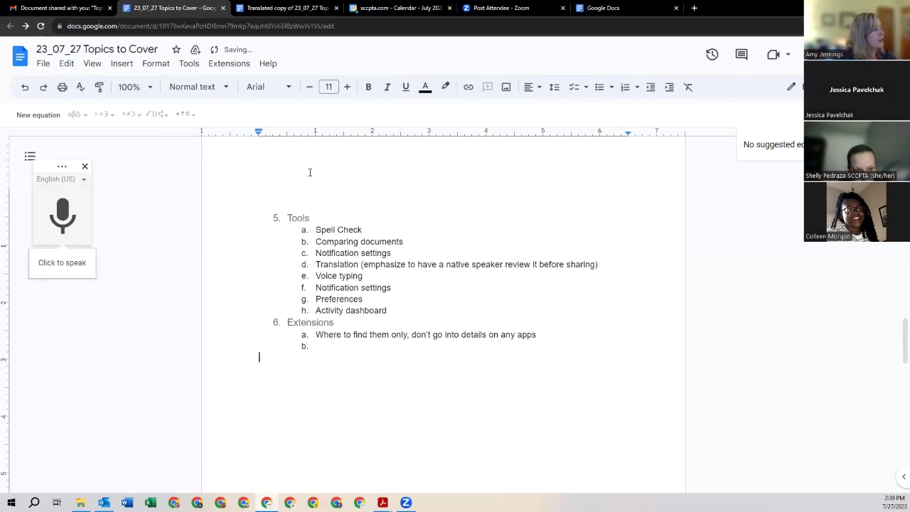
# Step: Allow microphone access and dictate a sentence praising voice typing as faster than typing
pyautogui.click(59, 267)
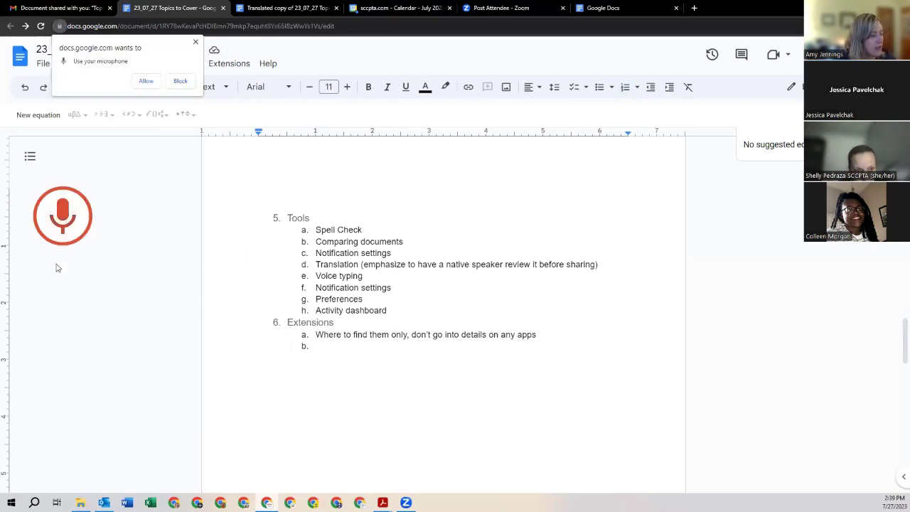
pyautogui.click(147, 81)
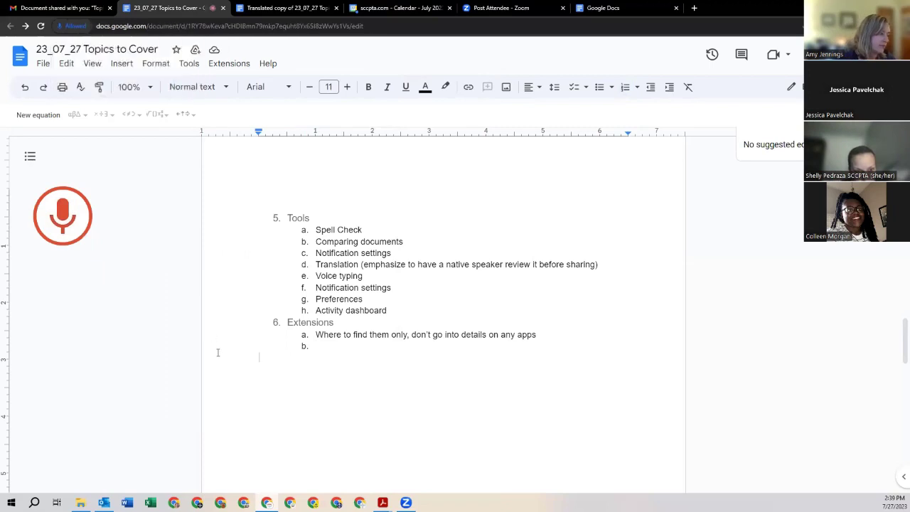
pyautogui.click(63, 216)
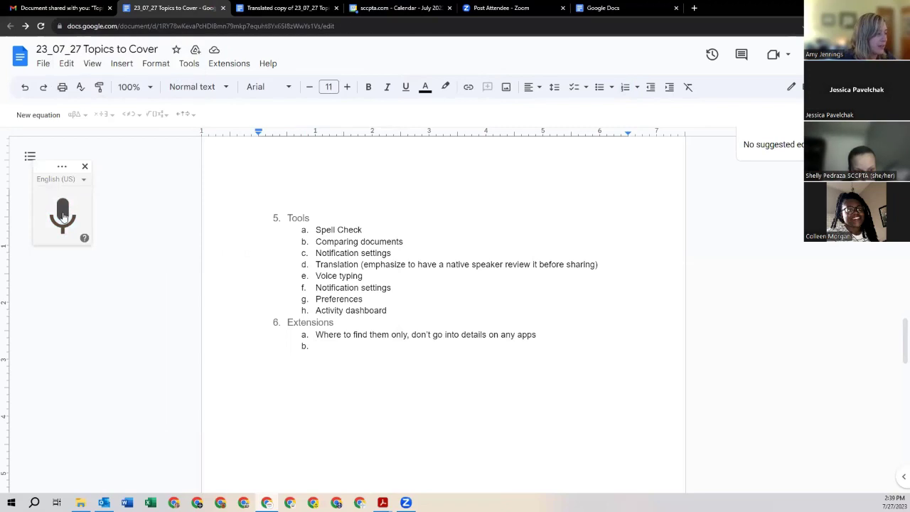
pyautogui.click(63, 215)
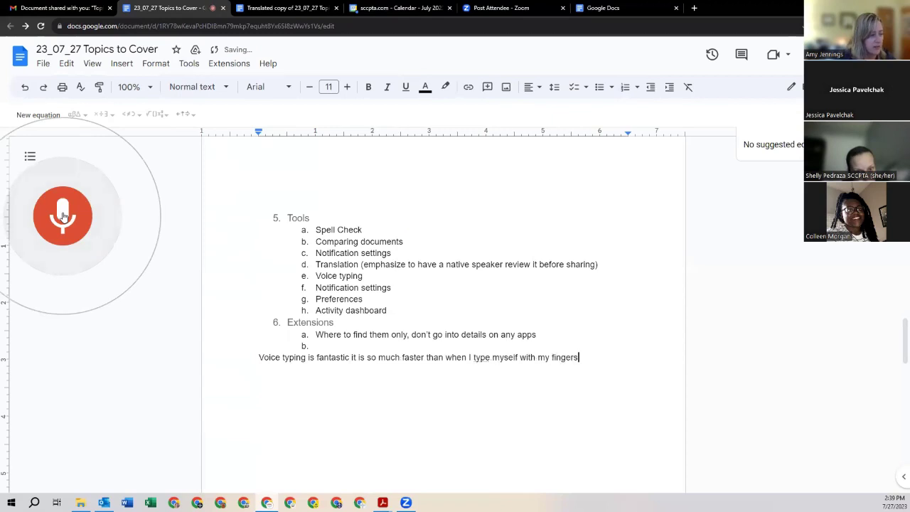
pyautogui.click(63, 216)
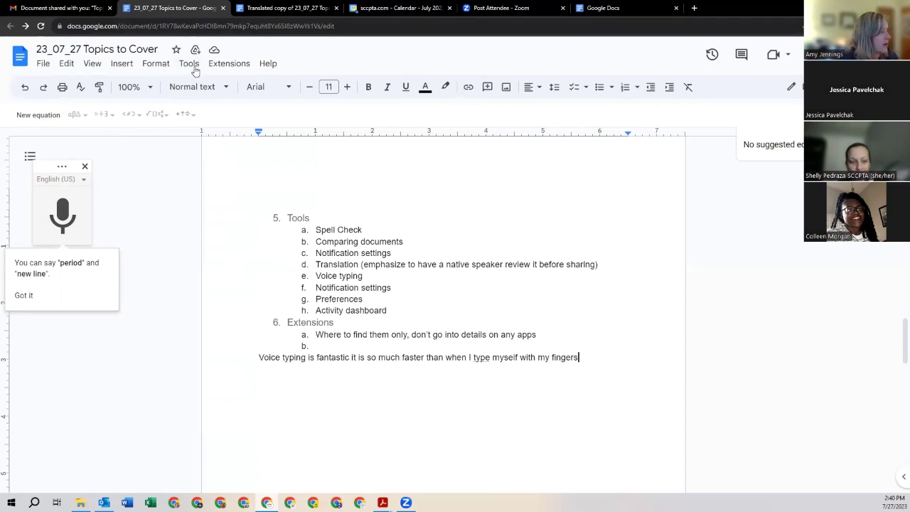
pyautogui.click(187, 66)
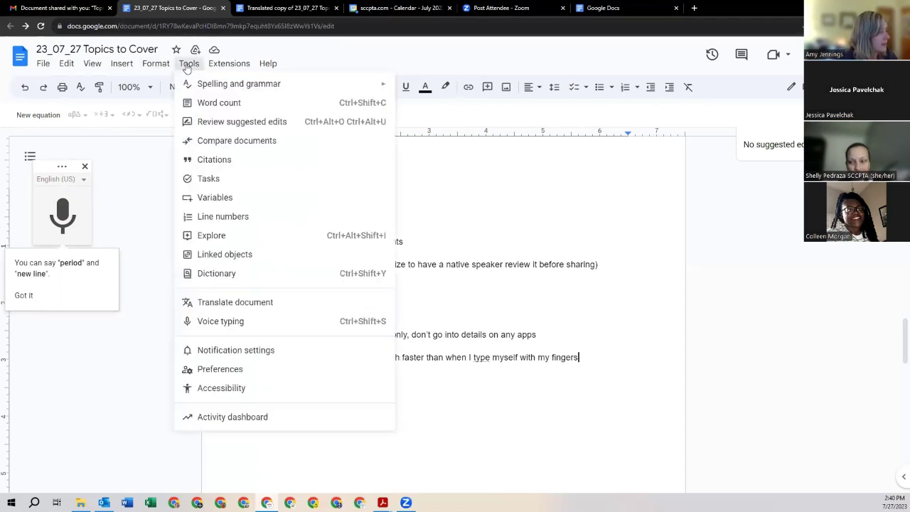
pyautogui.click(288, 351)
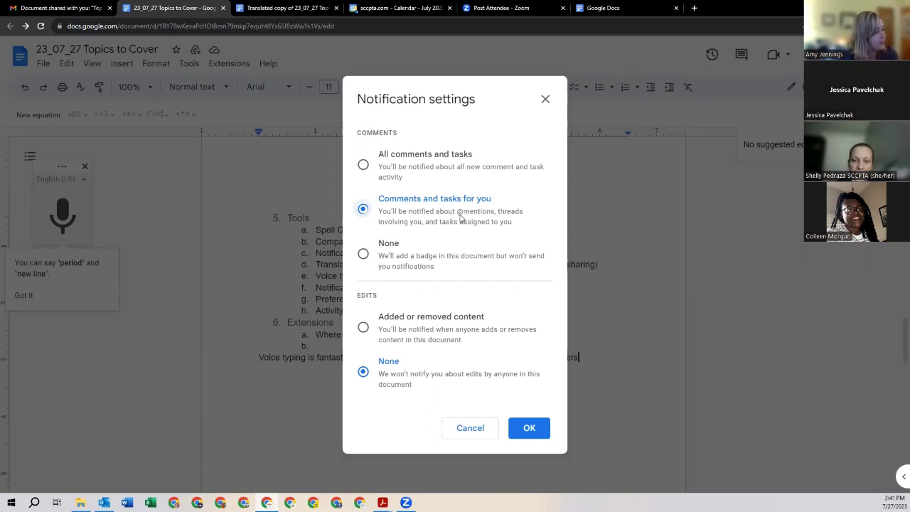
pyautogui.click(364, 256)
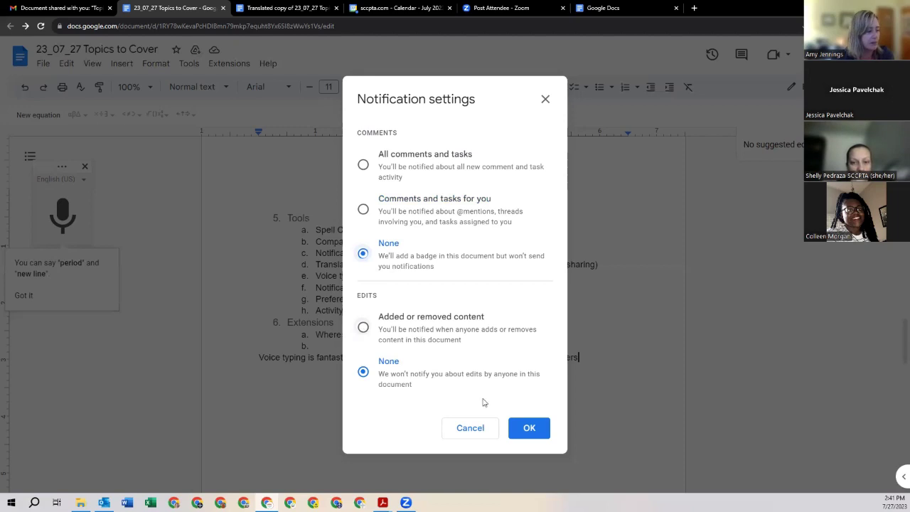
pyautogui.click(480, 431)
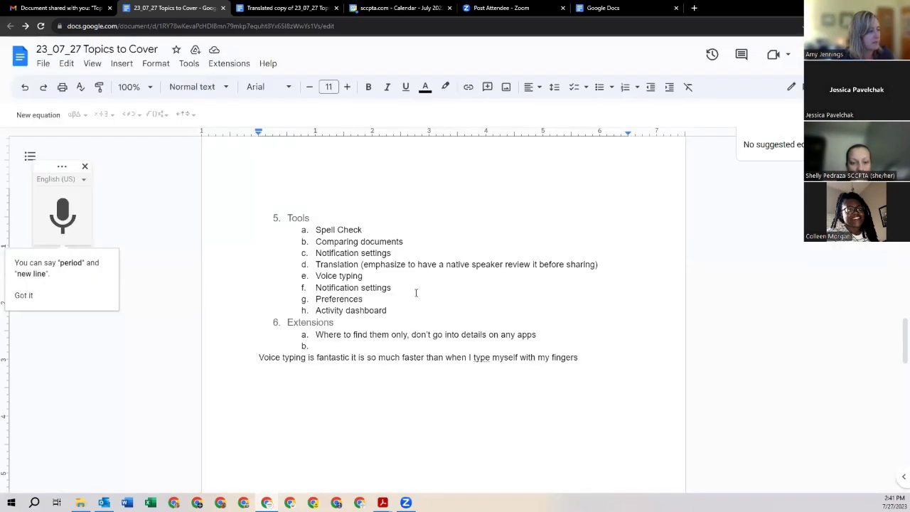
pyautogui.click(157, 65)
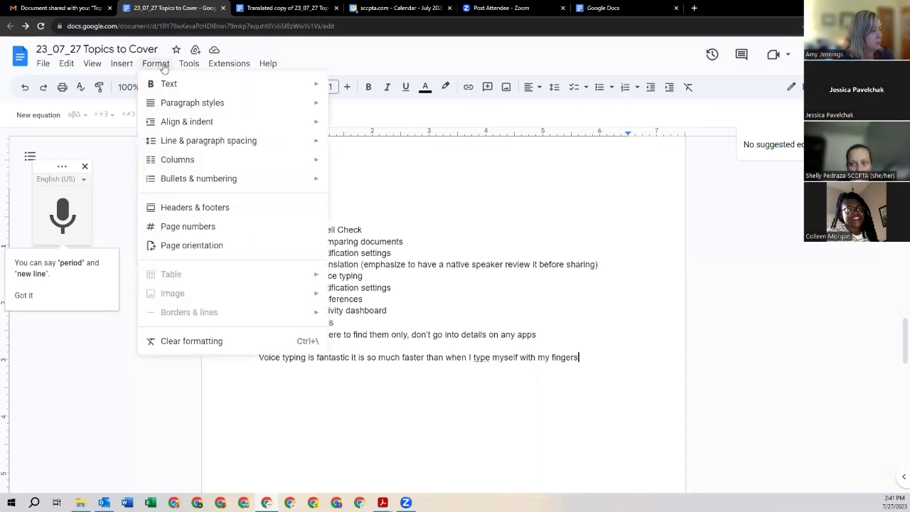
pyautogui.moveTo(198, 70)
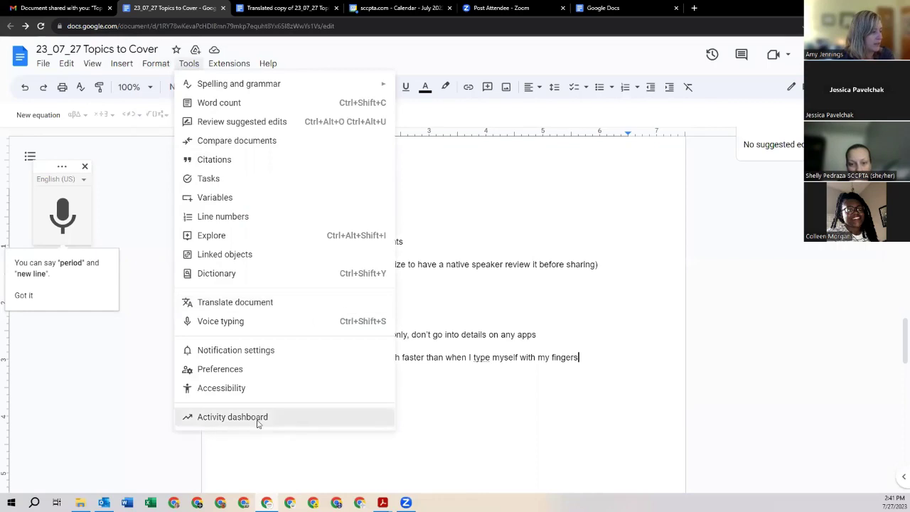
pyautogui.click(258, 418)
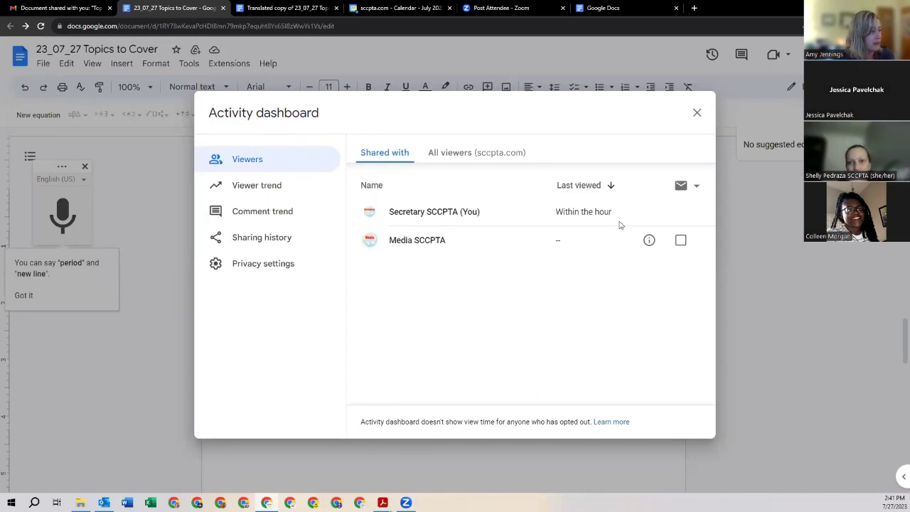
pyautogui.click(262, 190)
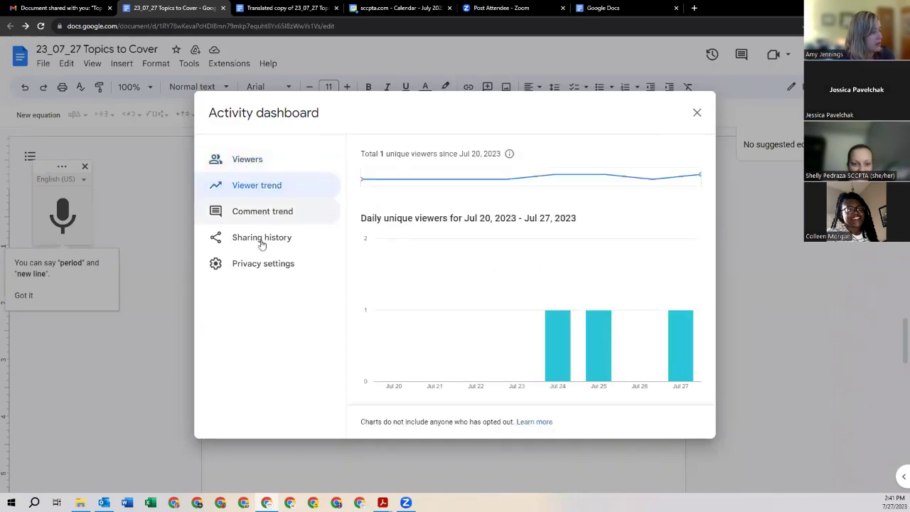
pyautogui.click(262, 244)
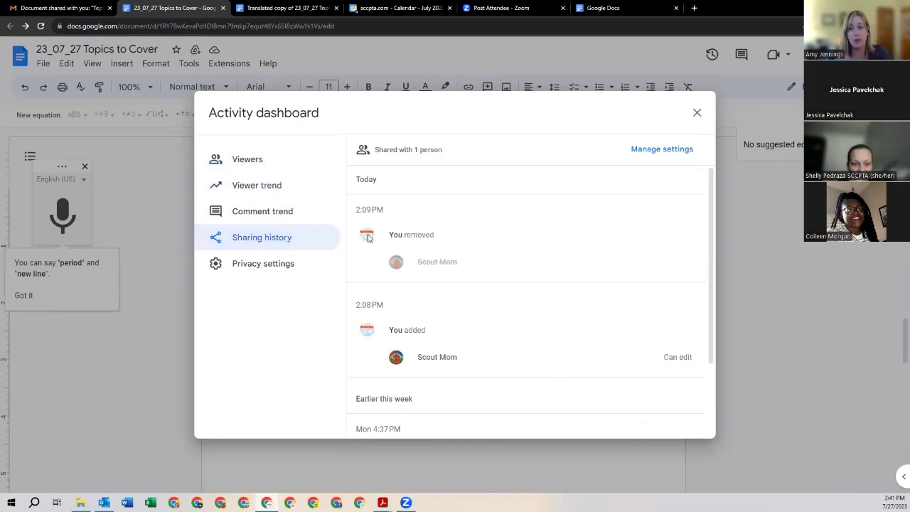
pyautogui.moveTo(364, 240)
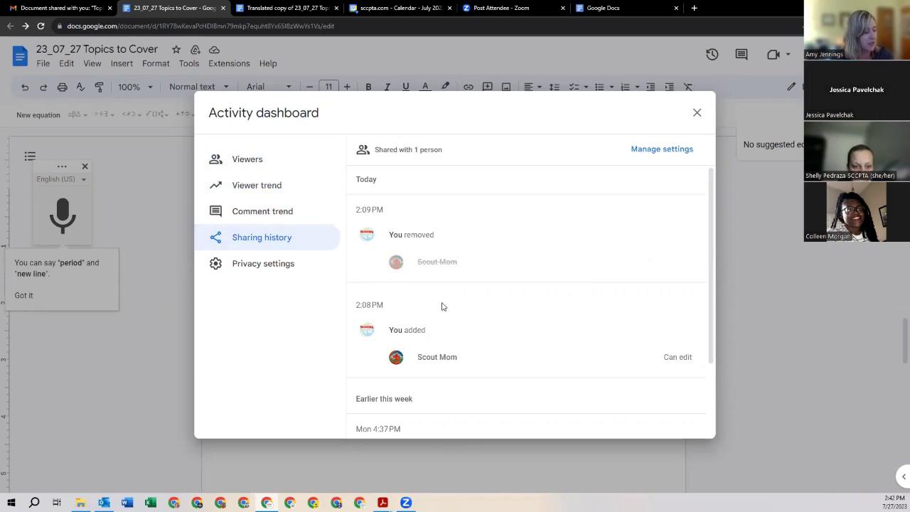
pyautogui.scroll(-1, 441, 307)
pyautogui.scroll(-1, 443, 306)
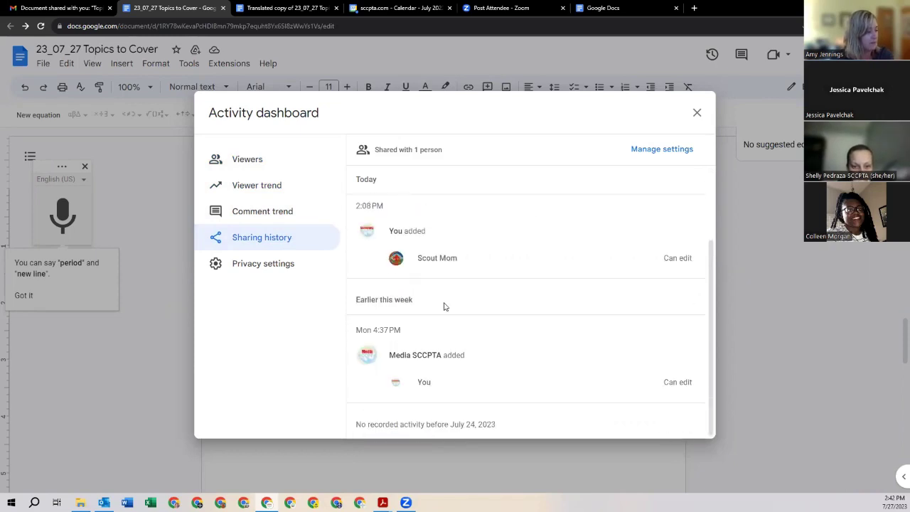
pyautogui.scroll(2, 445, 305)
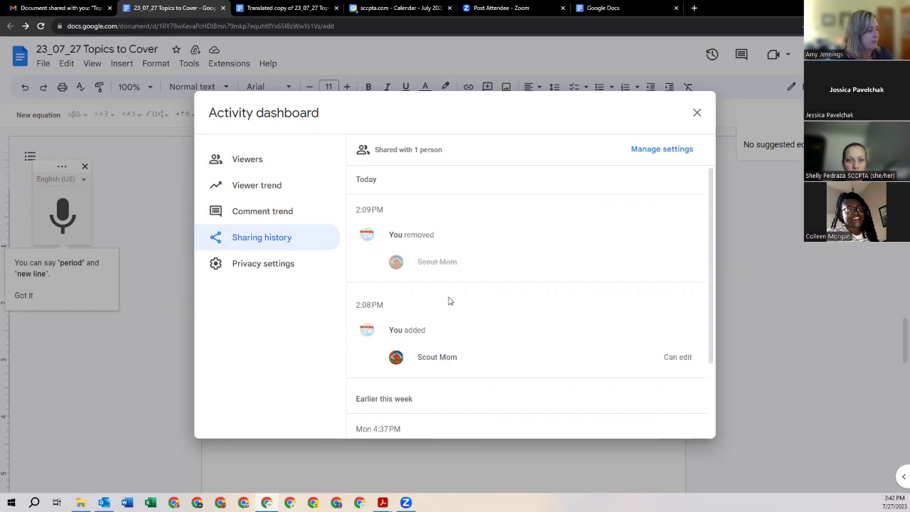
pyautogui.click(697, 112)
pyautogui.scroll(20, 463, 325)
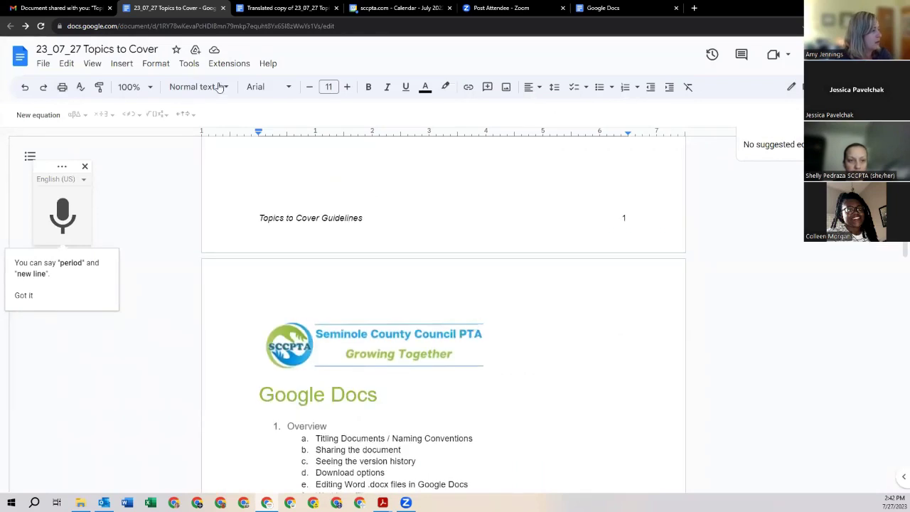
pyautogui.click(68, 64)
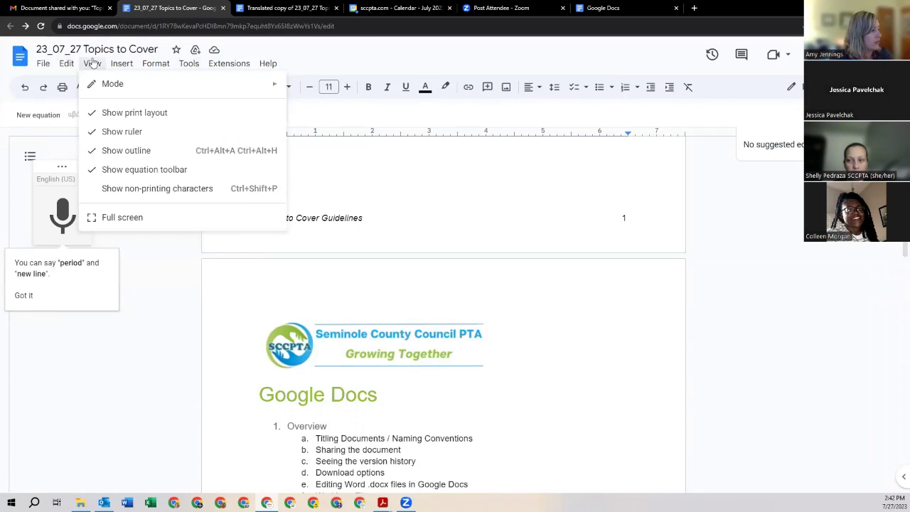
pyautogui.moveTo(118, 65)
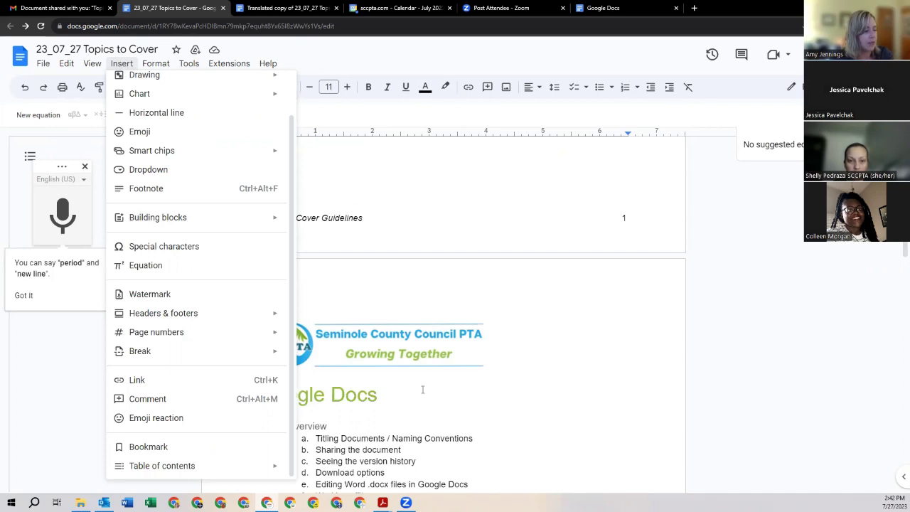
pyautogui.click(431, 435)
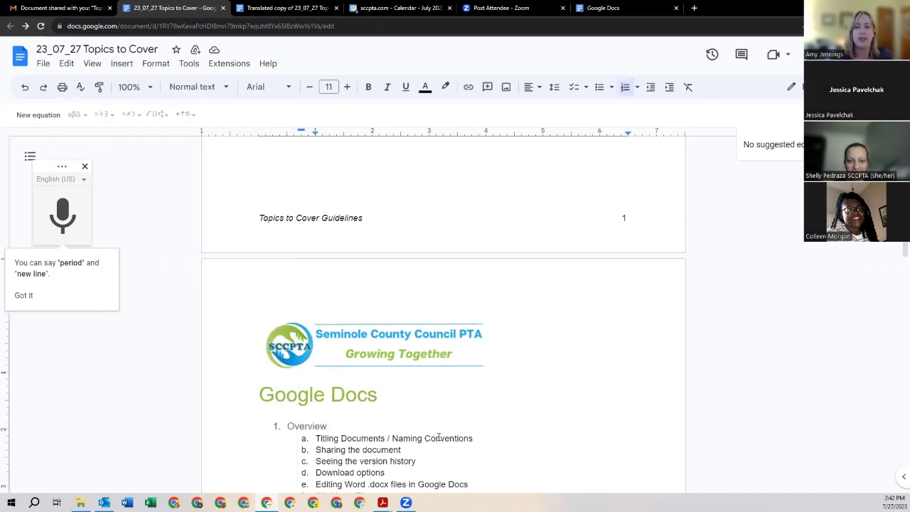